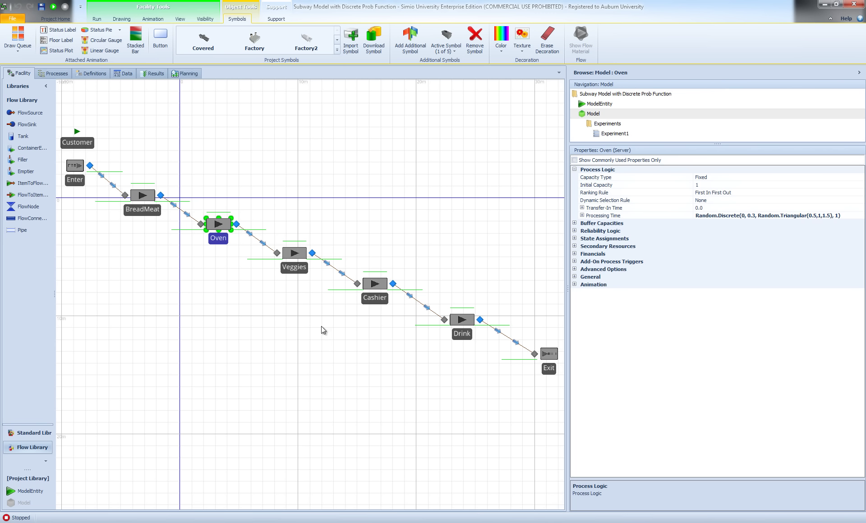
Check the Cashier server's processing time and switch to the Subway Model with Add-on Processes project.
click(365, 288)
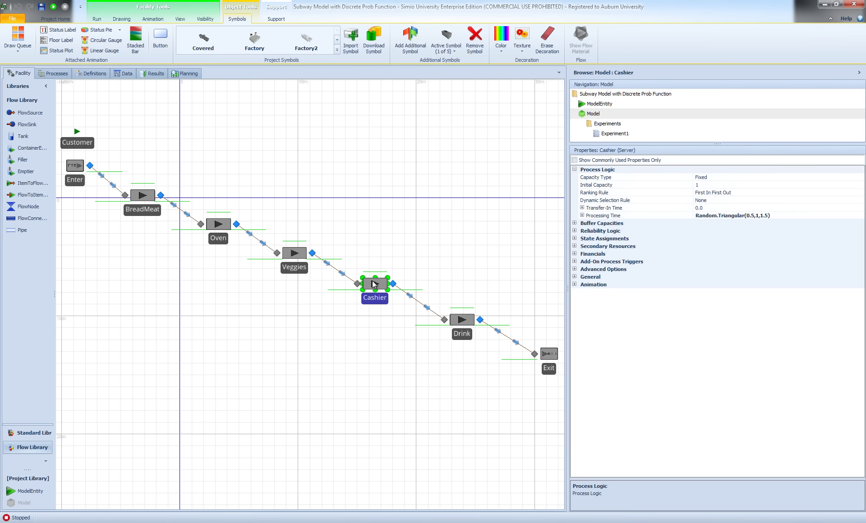
key(alt+Tab)
key(alt+Tab)
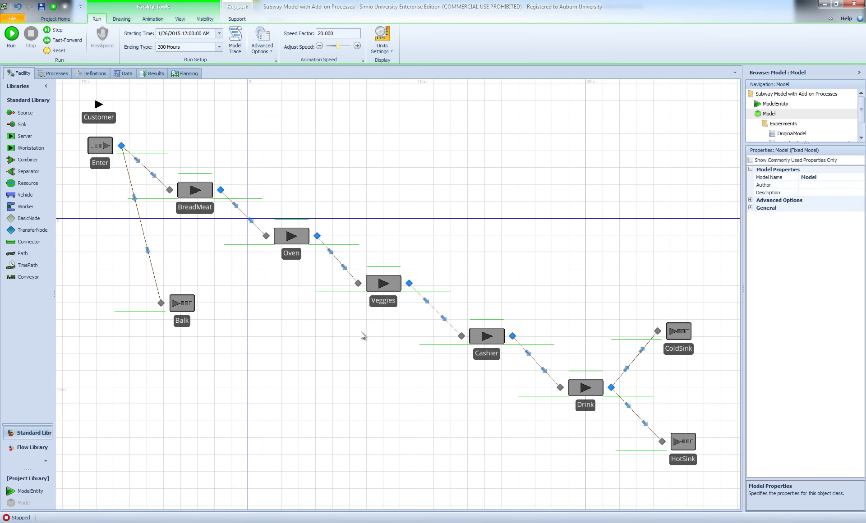
Widen the properties pane and examine the Oven server's processing time expression.
click(285, 234)
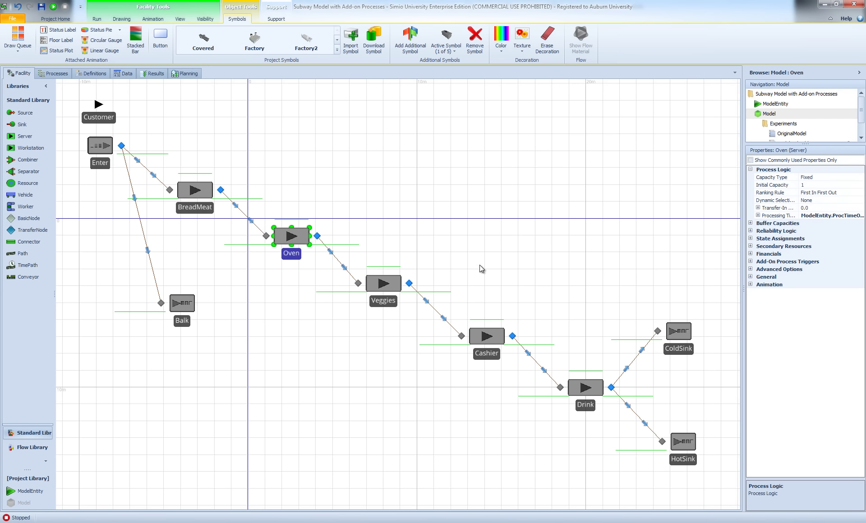
drag(744, 264, 672, 264)
drag(599, 259, 475, 256)
scroll(537, 258, down, 3)
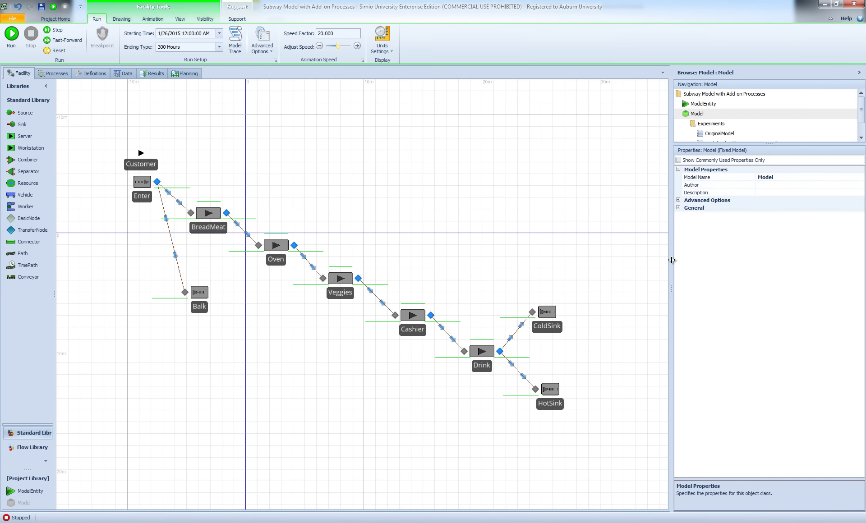
drag(672, 262, 569, 261)
click(284, 245)
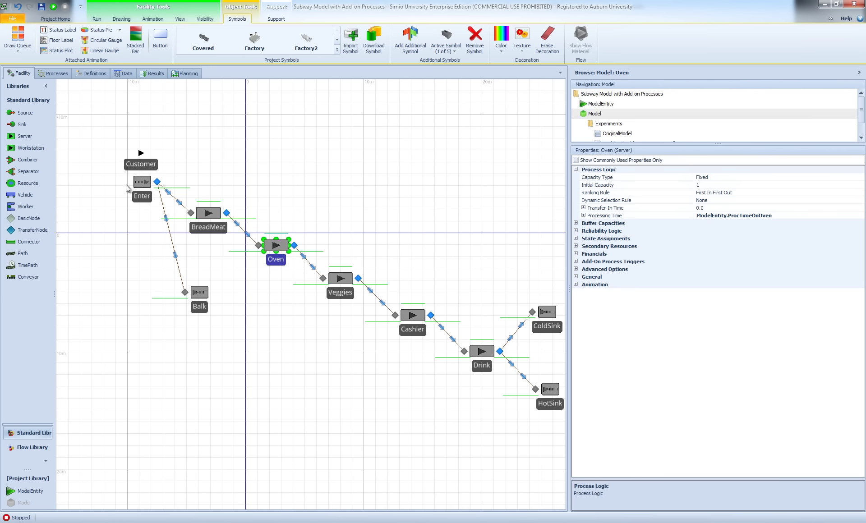
Examine the add-on process of the Enter source's output node, including the first Decide step and the Assign step on each branch.
click(143, 185)
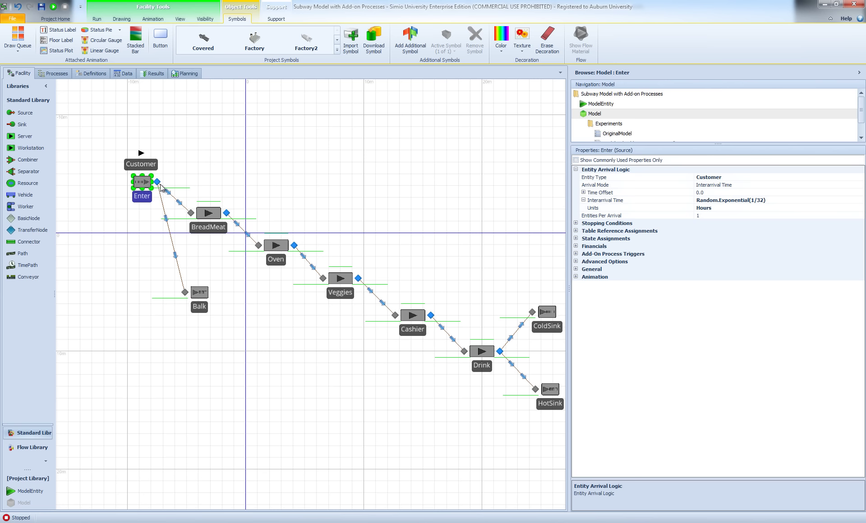
click(157, 182)
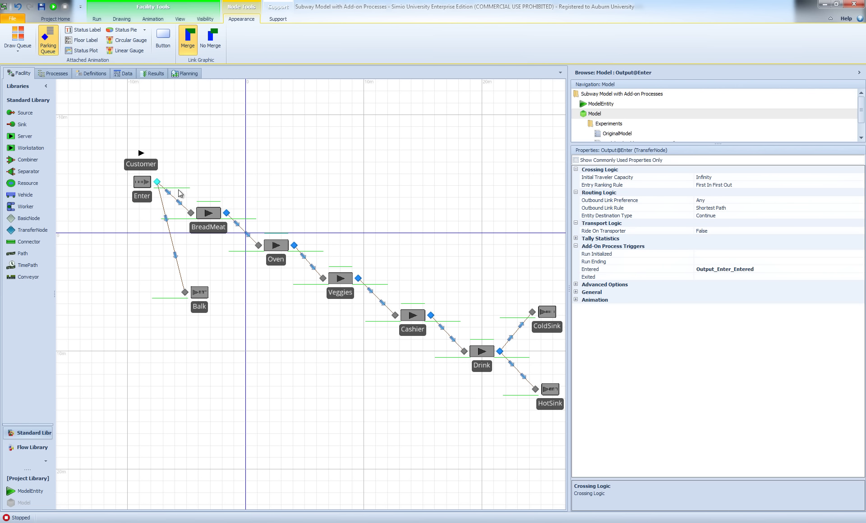
click(59, 74)
click(187, 118)
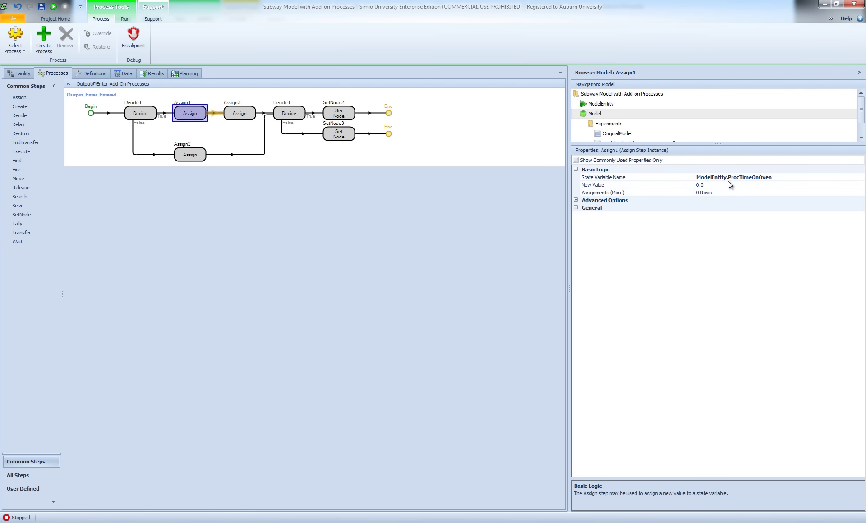
click(135, 115)
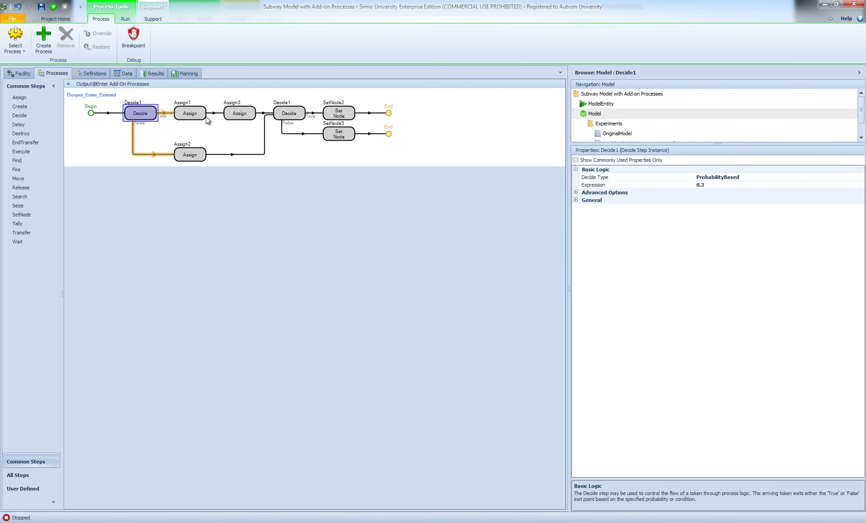
click(192, 116)
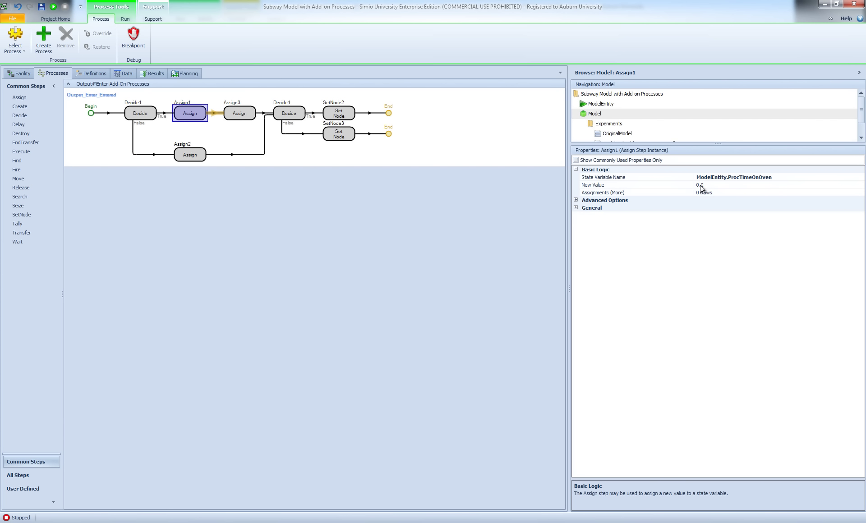
click(197, 156)
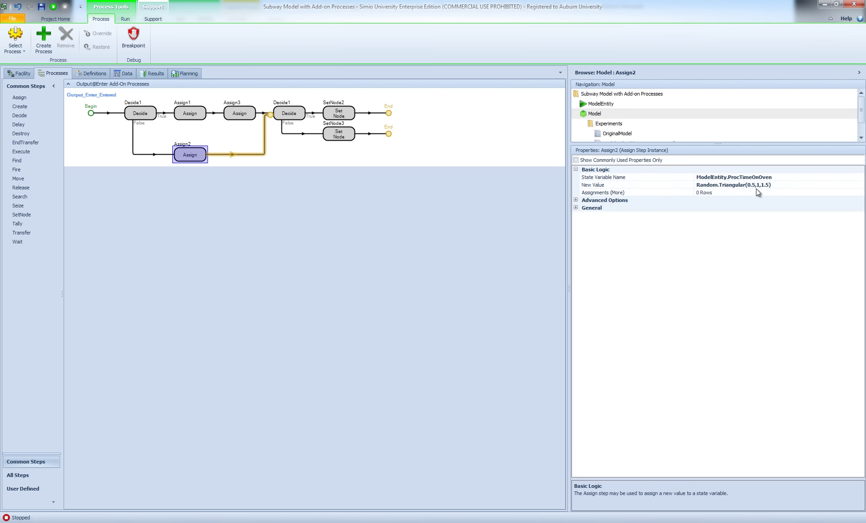
Compare the Oven server's processing time with the first Decide step and the False-branch Assign step in the add-on process.
click(20, 74)
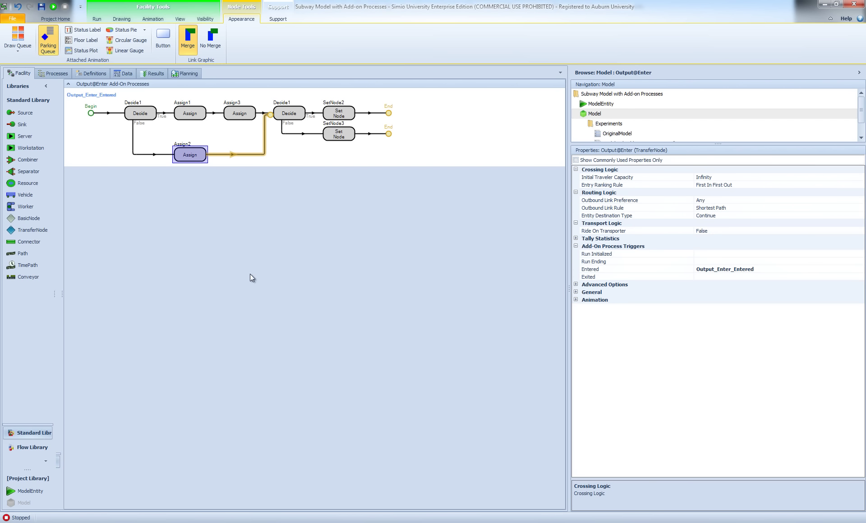
click(277, 258)
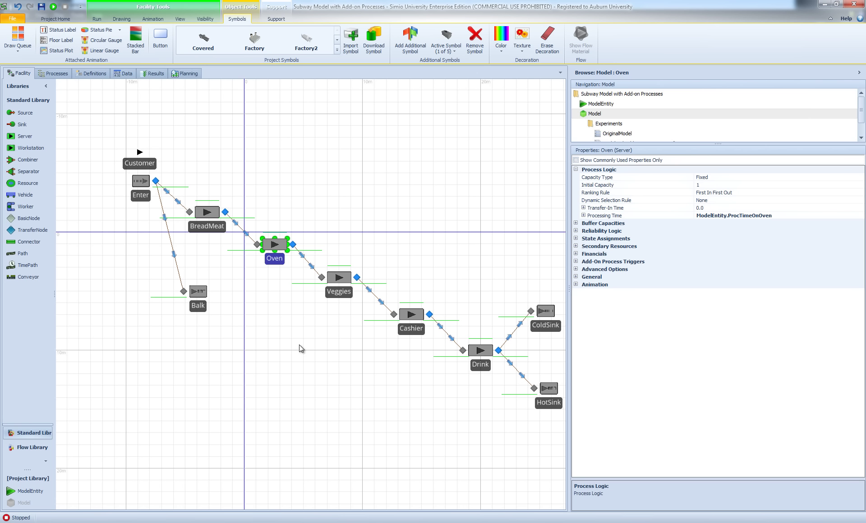
click(57, 76)
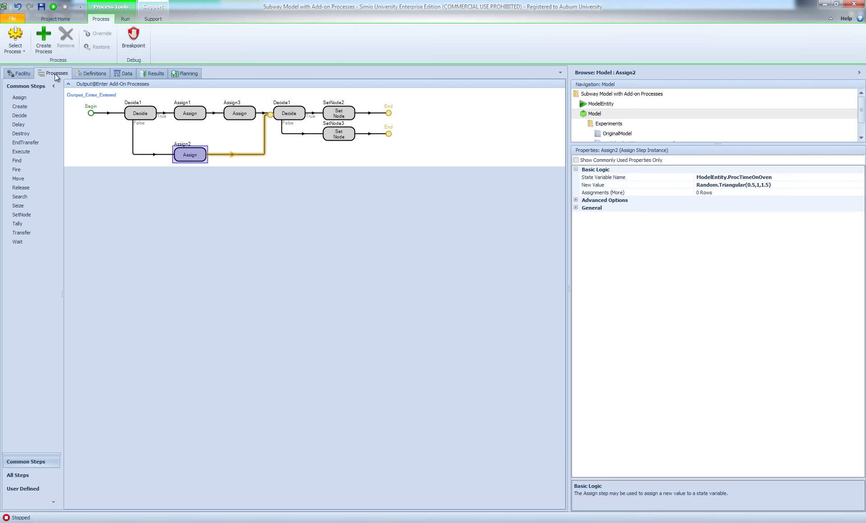
click(140, 115)
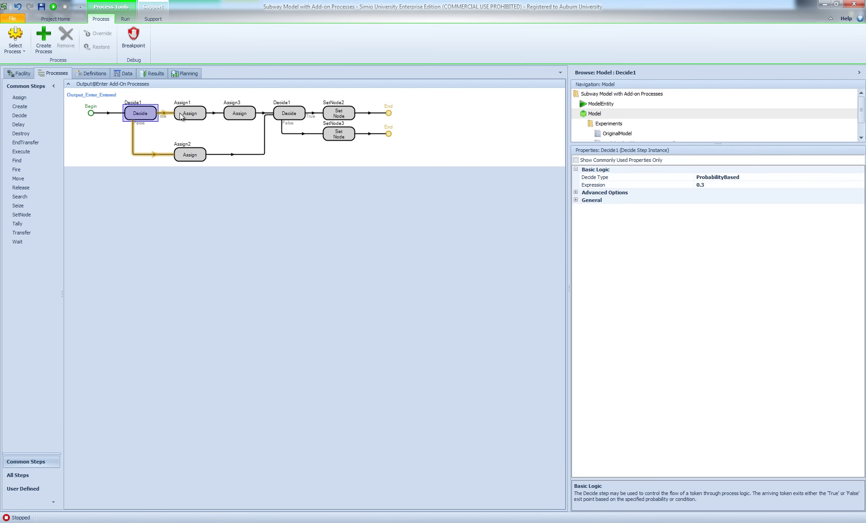
mouse_move(143, 116)
click(191, 157)
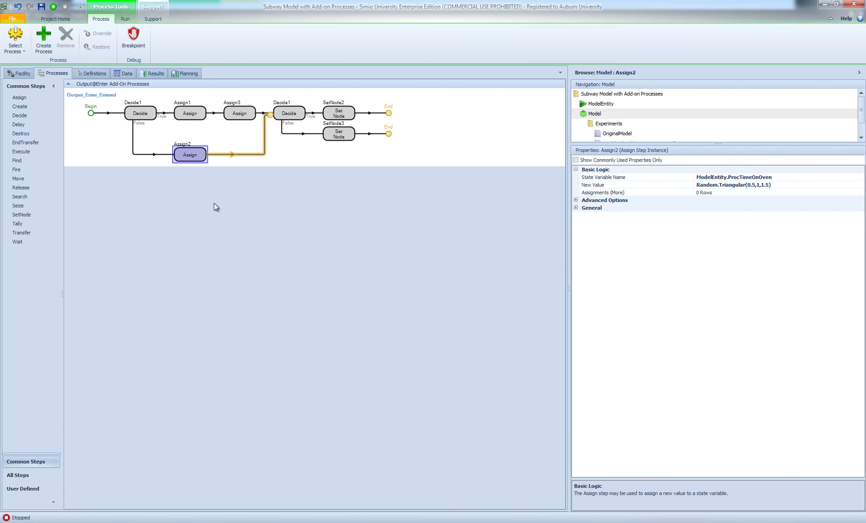
click(21, 72)
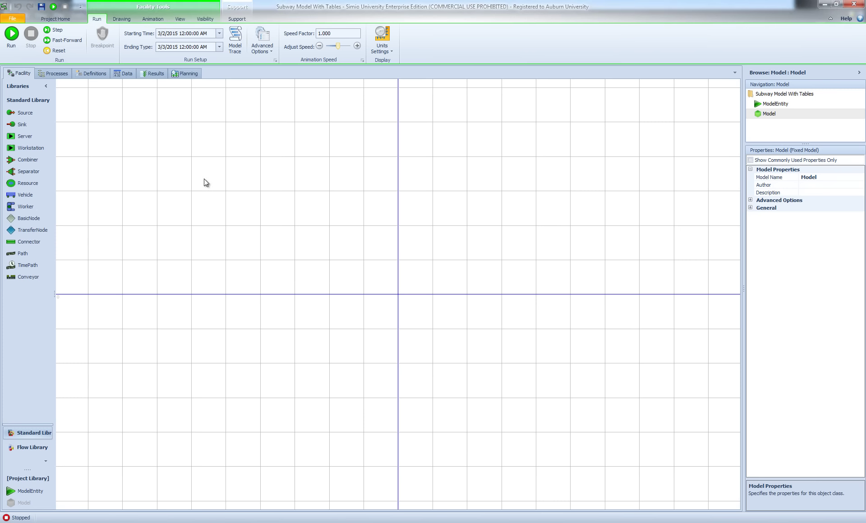
Place a Source in the upper-left area of the empty facility of the Subway Model With Tables project.
drag(22, 115, 96, 138)
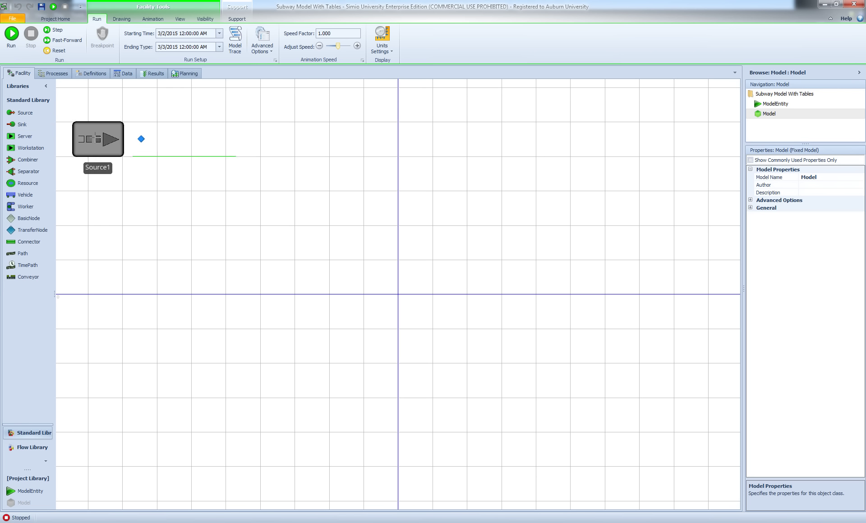
scroll(336, 258, down, 3)
click(322, 256)
scroll(322, 255, down, 3)
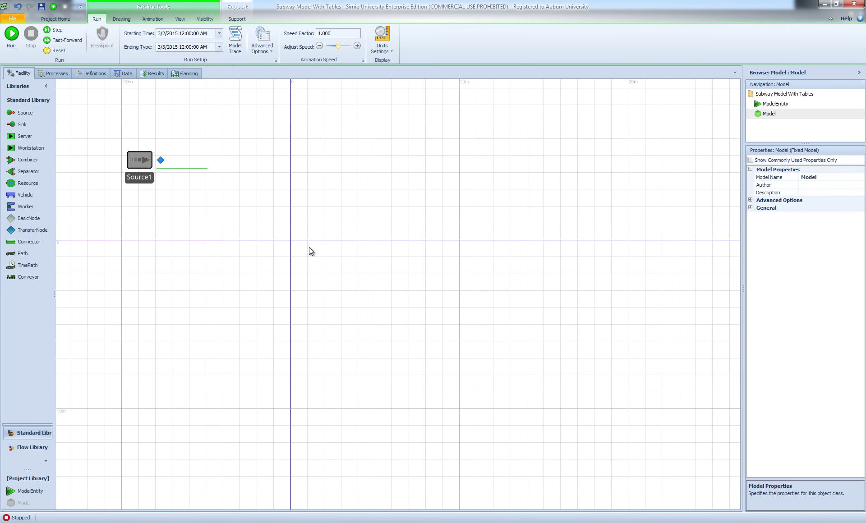
Place five Servers in a diagonal line descending from the Source, copying the first one for the rest.
drag(25, 135, 193, 174)
key(ctrl+c)
key(ctrl+v)
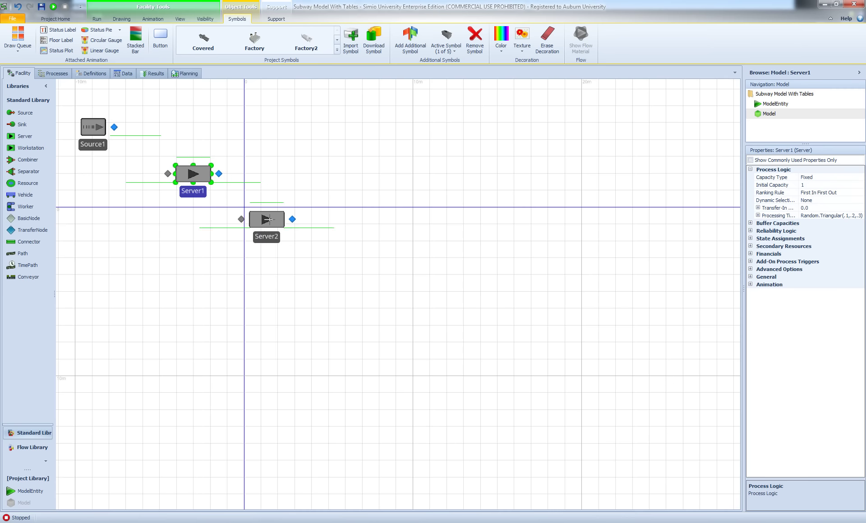
click(286, 223)
key(ctrl+v)
click(386, 272)
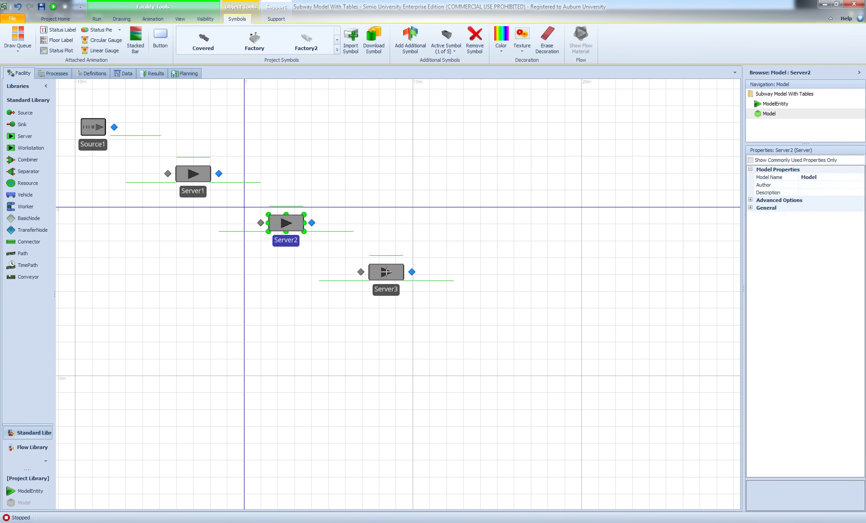
key(ctrl+v)
click(495, 323)
key(ctrl+v)
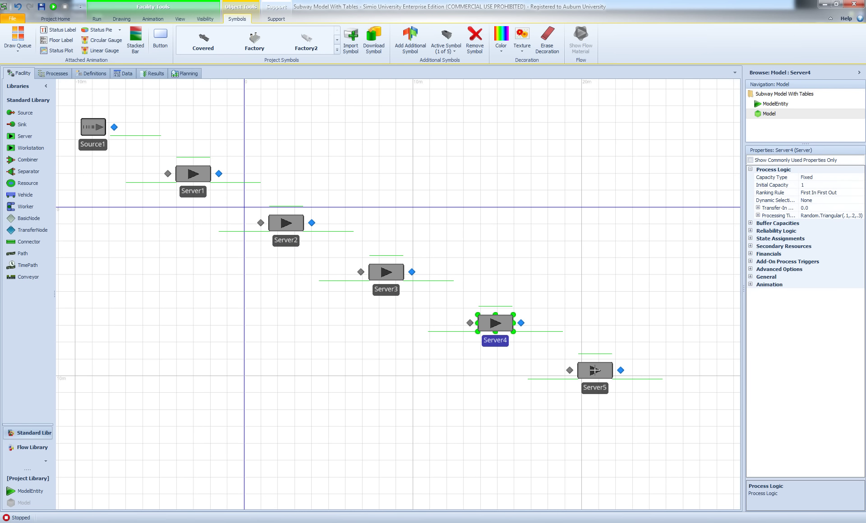
click(597, 371)
key(ctrl+z)
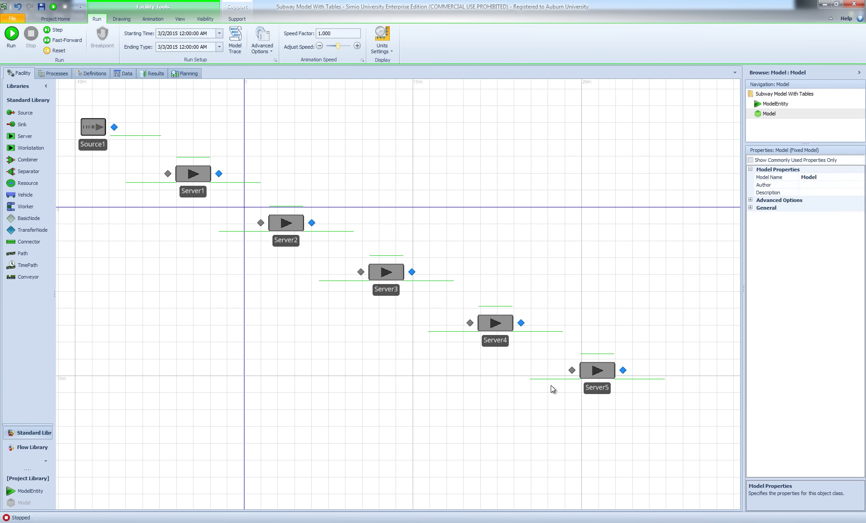
Place a Sink at the end of the diagonal, beyond the fifth server.
drag(530, 403, 515, 401)
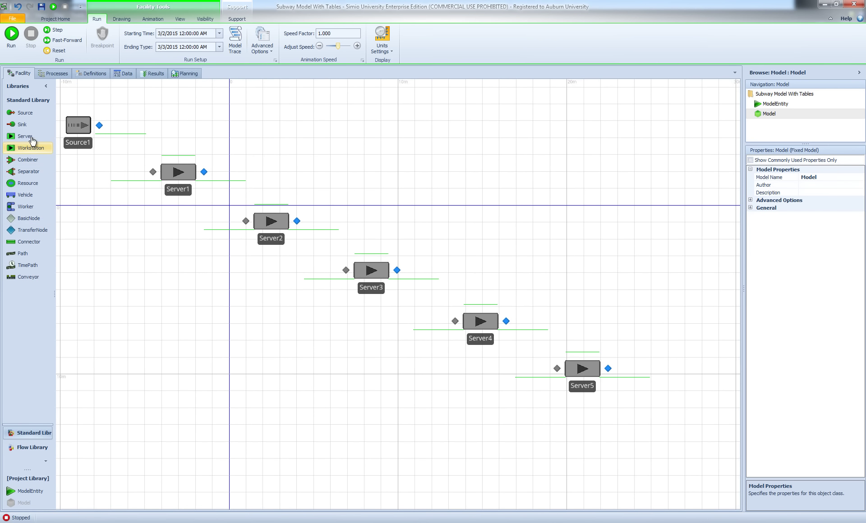
drag(24, 129, 703, 431)
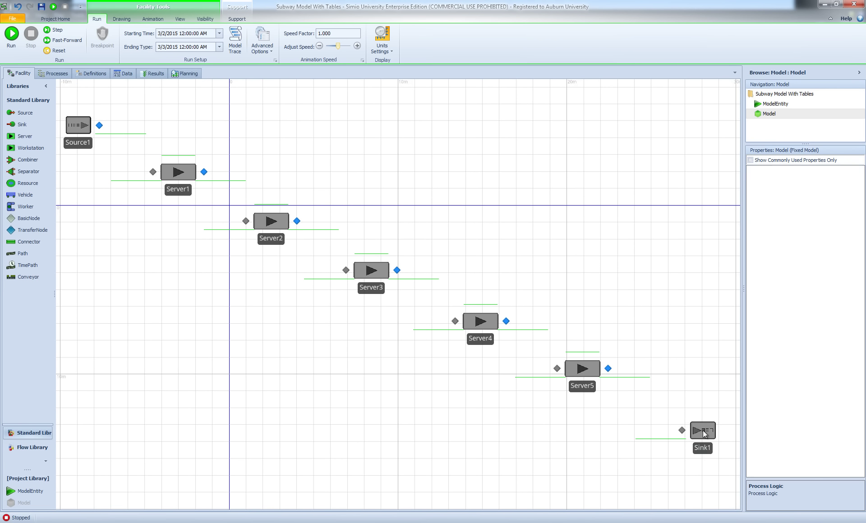
right_click(443, 435)
key(Escape)
Place four ModelEntity instances in a vertical column below the Source.
mouse_move(360, 393)
mouse_down()
mouse_move(348, 384)
mouse_move(365, 398)
mouse_up()
drag(27, 492, 86, 212)
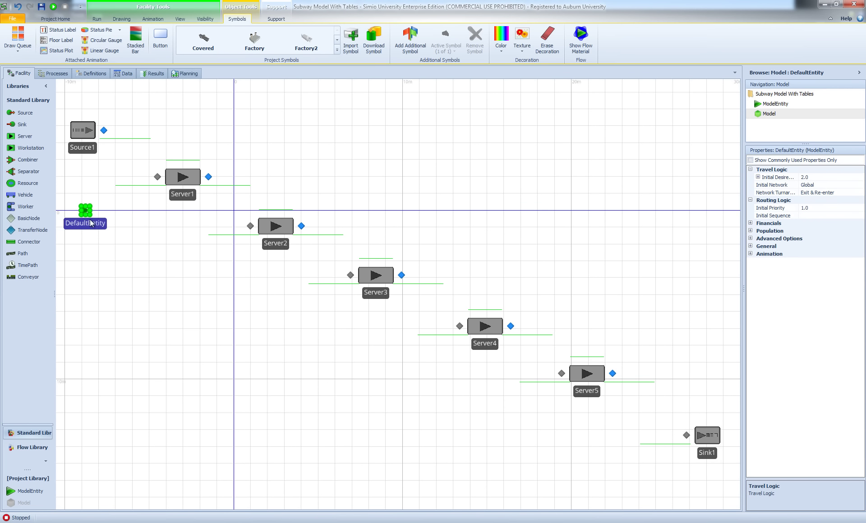
drag(26, 491, 91, 255)
key(ctrl+v)
click(89, 301)
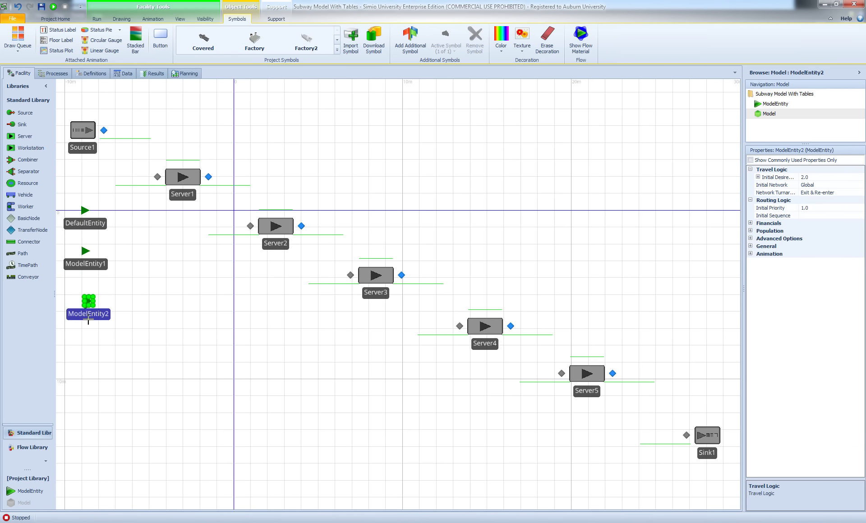
key(ctrl+v)
click(147, 354)
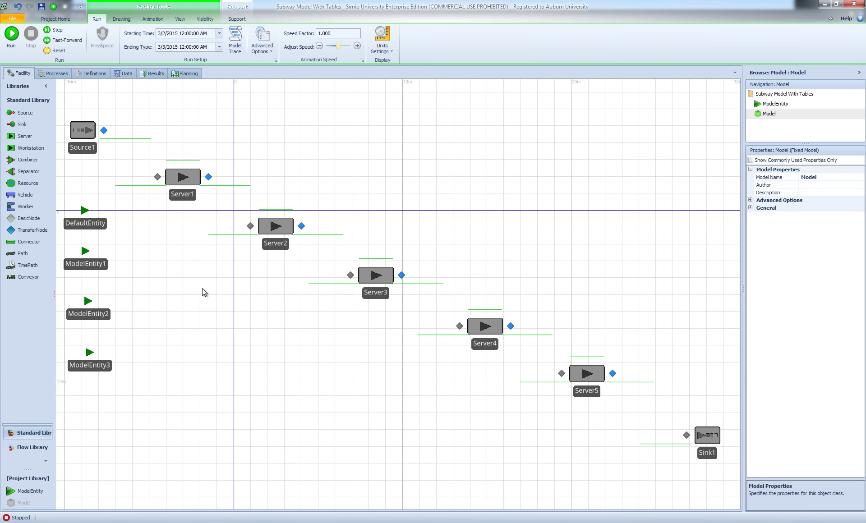
Rename the upper two entities in the column as Hot and Cold.
scroll(202, 291, up, 1)
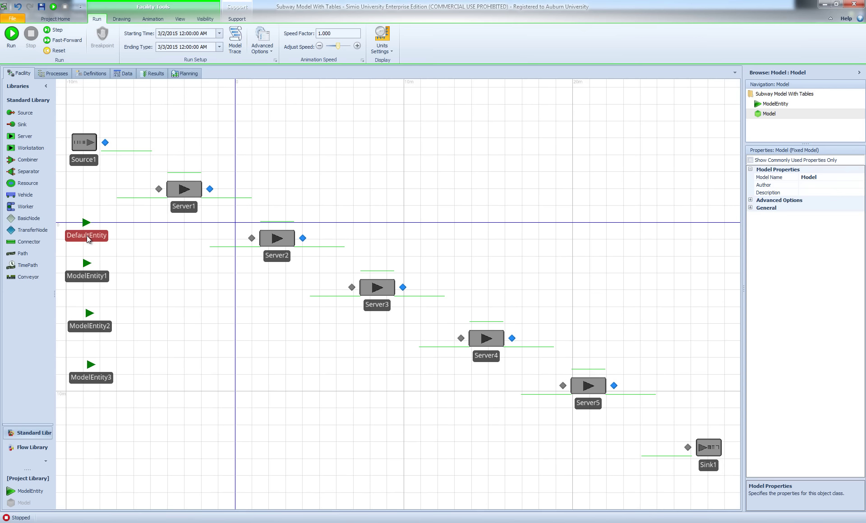
click(87, 236)
text(Hot)
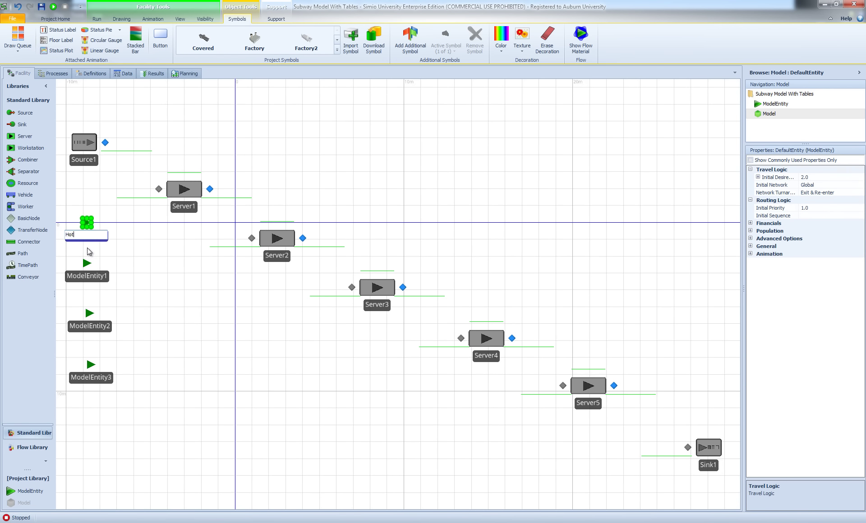
key(Return)
click(88, 276)
click(88, 277)
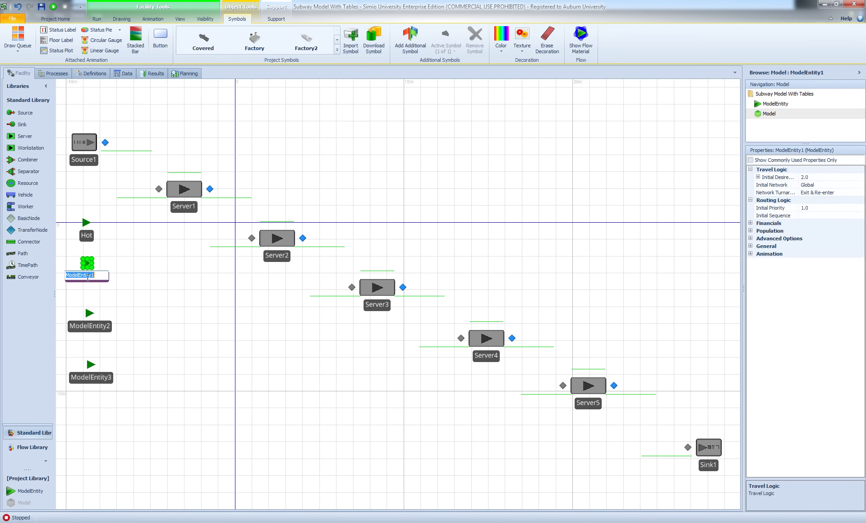
text(Cold)
key(Return)
Rename the lower two entities in the column as Drinkcust and Cookies.
double_click(92, 328)
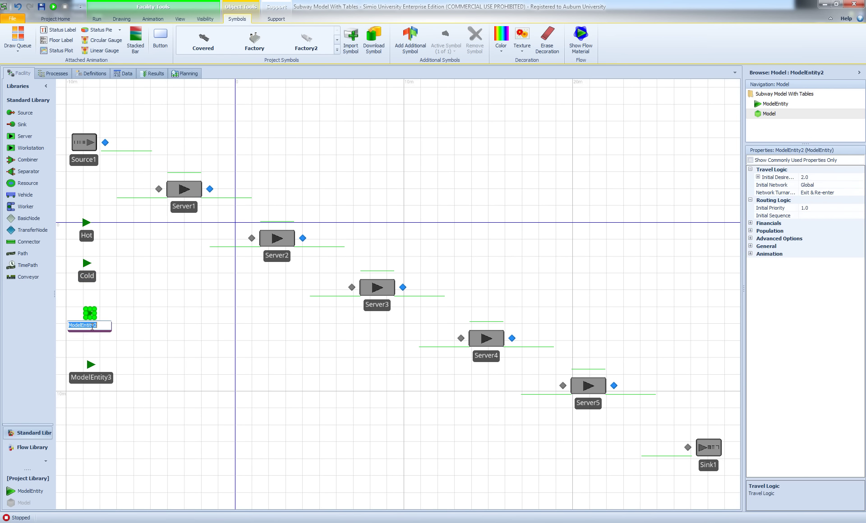
text(Drinkcust)
key(Return)
click(96, 380)
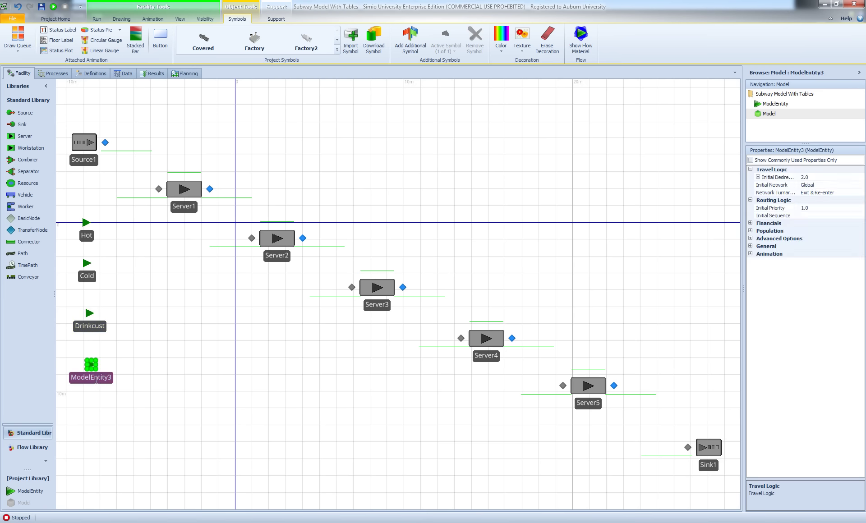
click(96, 379)
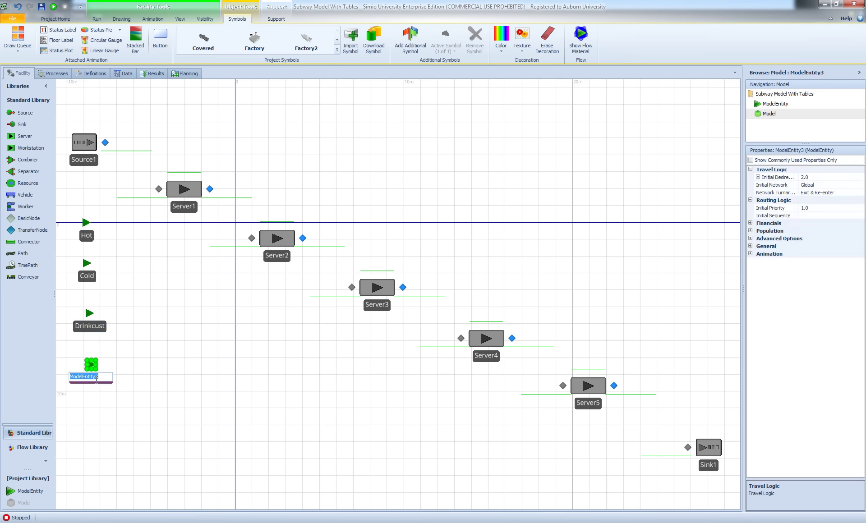
text(Cookies)
key(Return)
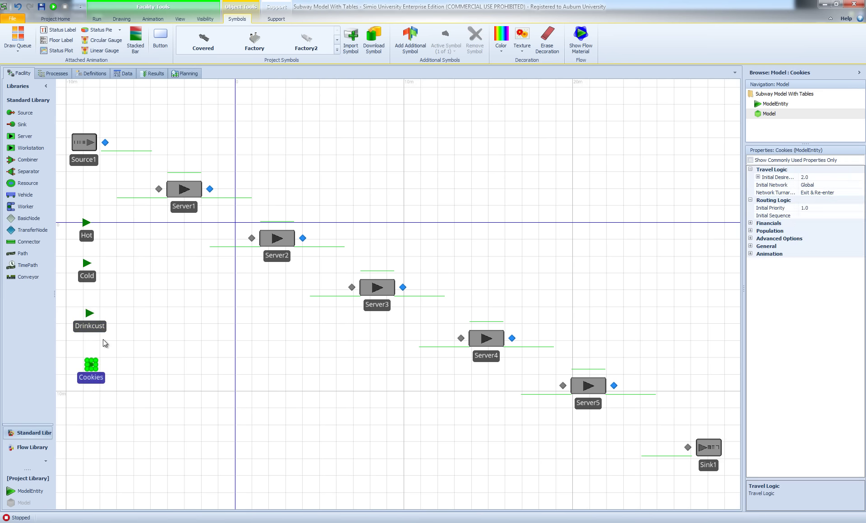
Correct the capitalization of the third entity's name in the column to DrinkCust.
click(92, 326)
click(94, 325)
click(89, 324)
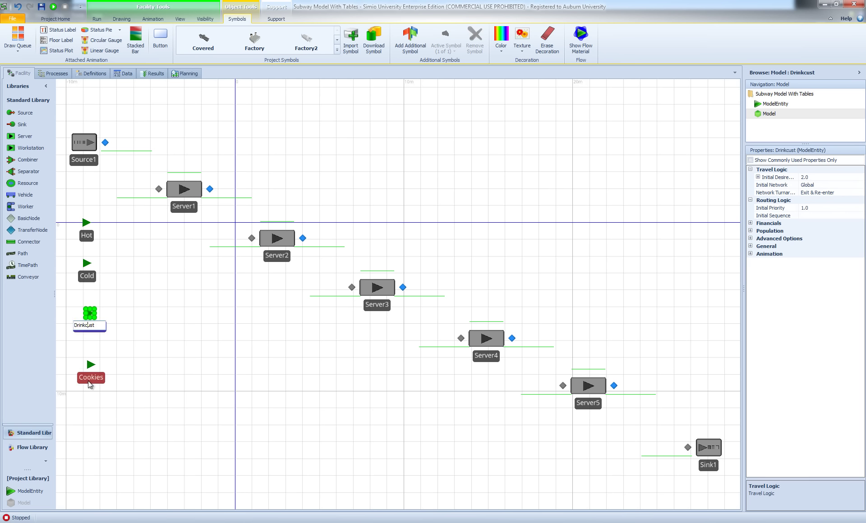
key(Return)
Rename the first two servers along the diagonal as Bread and Oven.
click(184, 207)
click(183, 206)
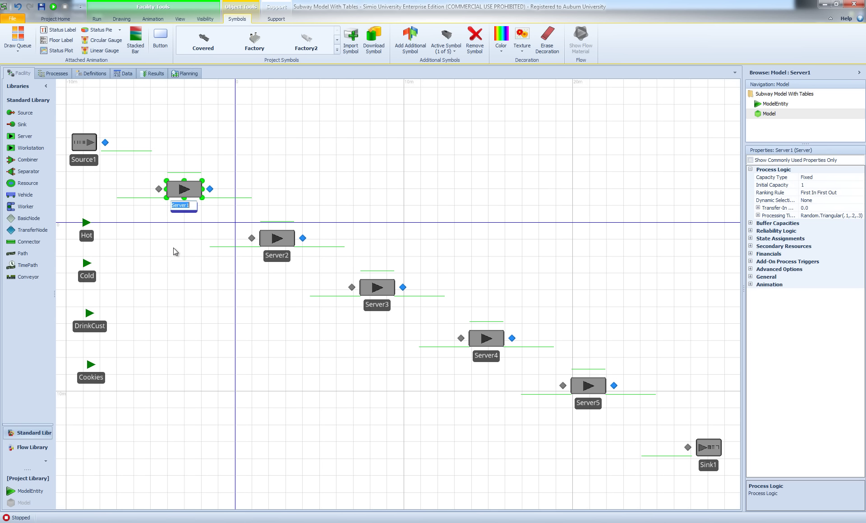
text(Bread)
key(Return)
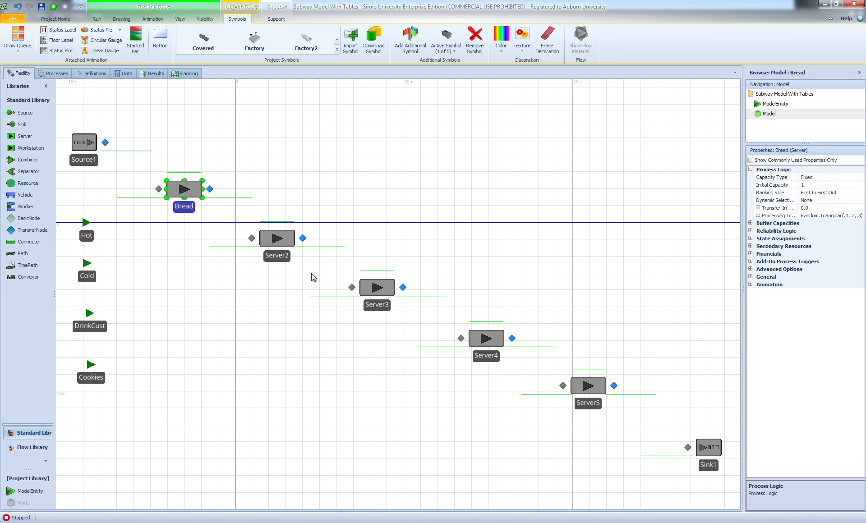
click(276, 256)
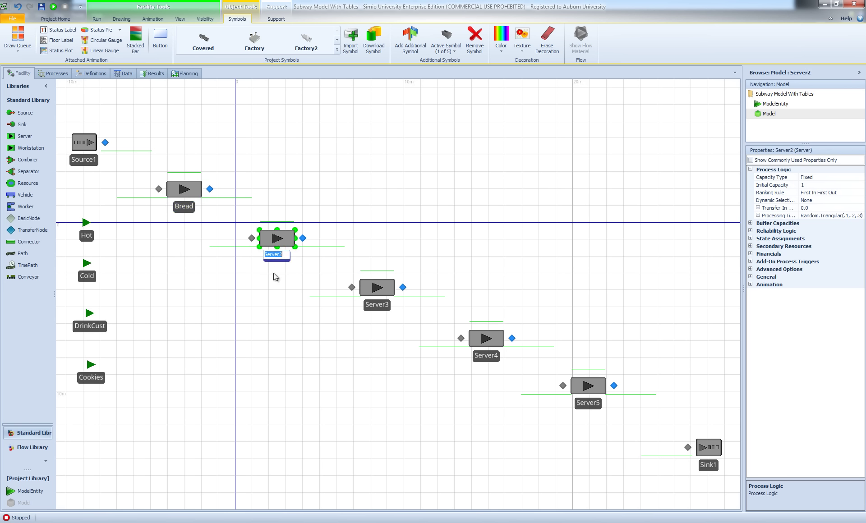
text(Oven)
key(Return)
Rename the third and fourth servers along the diagonal as Veggies and Cashier.
click(376, 303)
click(376, 303)
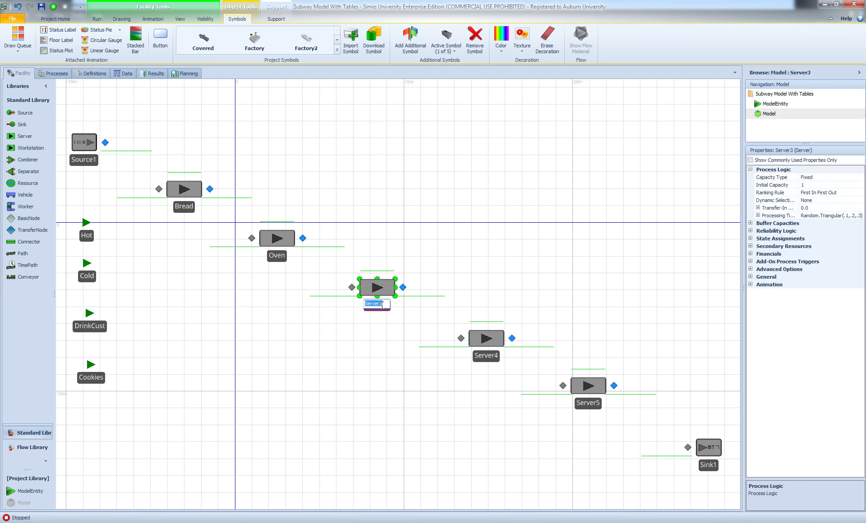
text(Veggies)
click(485, 355)
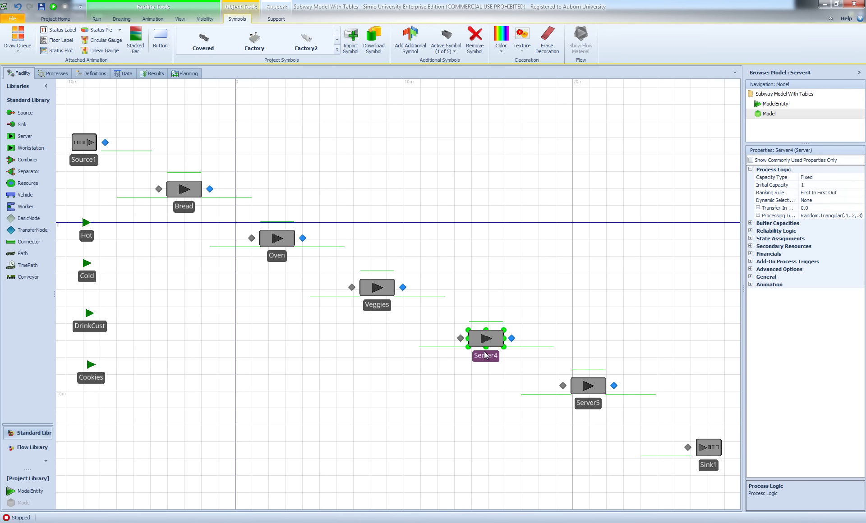
click(485, 356)
text(Cashier)
key(Return)
Rename the fifth server, just before the sink, as Drink.
click(589, 405)
click(589, 405)
text(D)
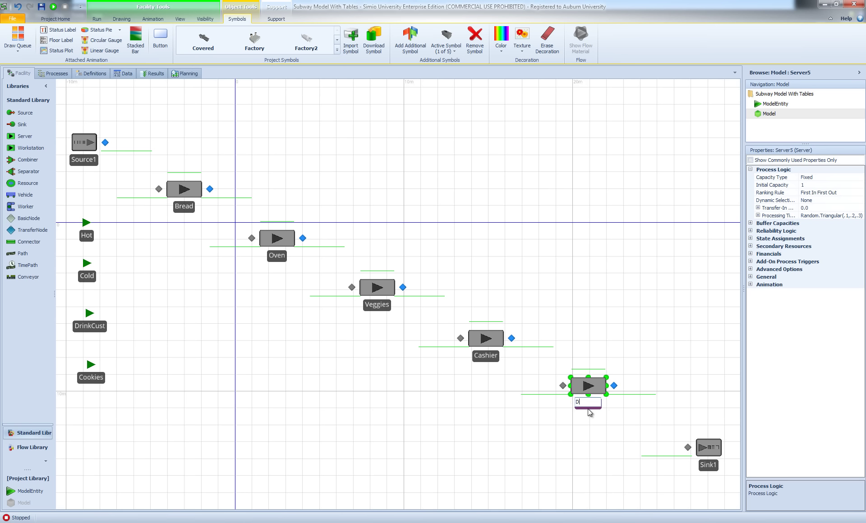
text(rink)
key(Return)
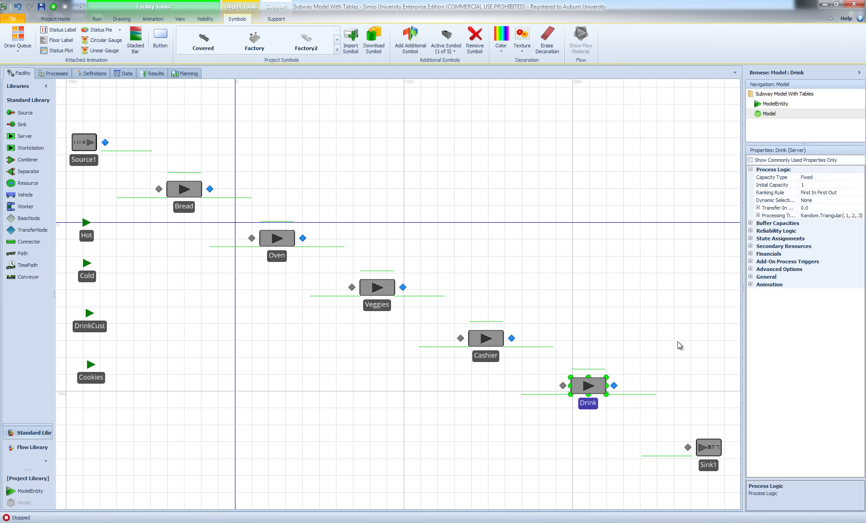
Shift the sink slightly up toward the Drink server and move the Cookies entity up closer to DrinkCust.
drag(705, 456, 699, 448)
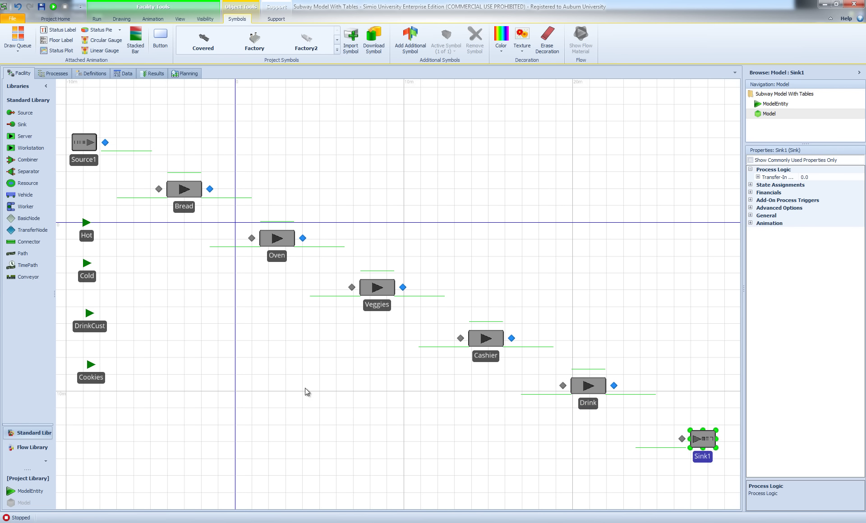
click(215, 324)
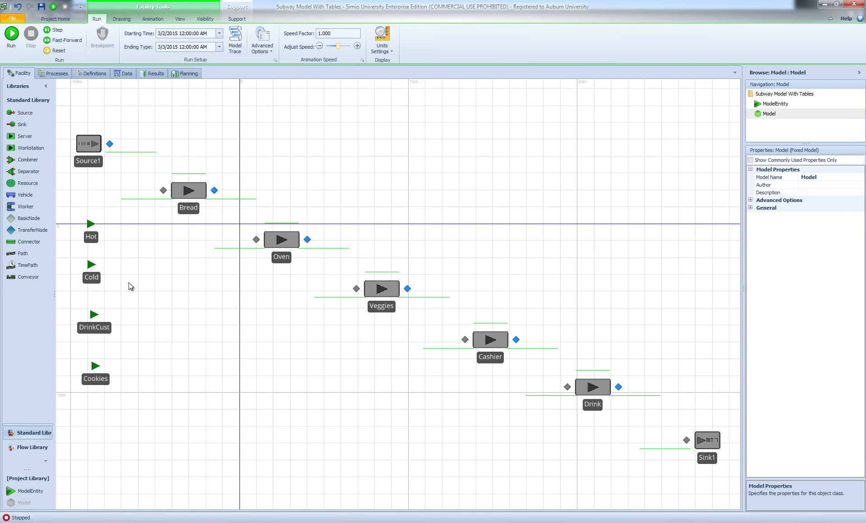
drag(100, 368, 99, 359)
click(162, 358)
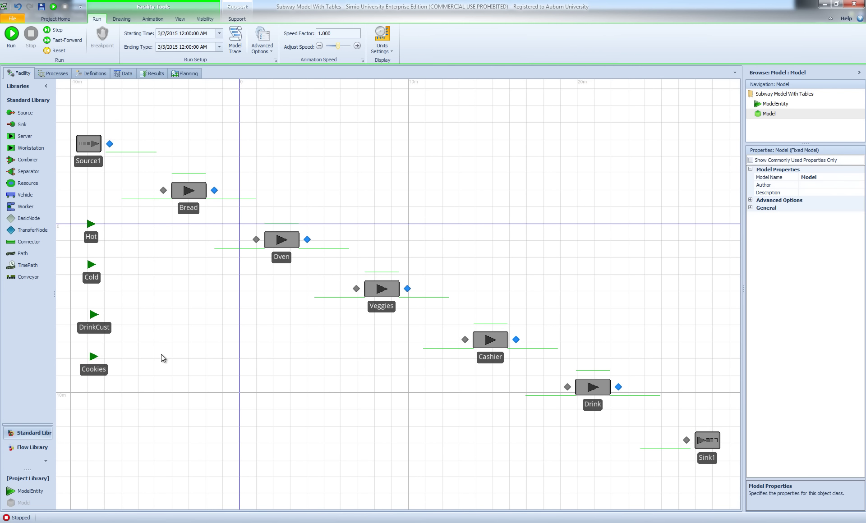
Link Source1 to Bread, Bread to Oven, and Oven to Veggies with straight Connectors.
click(39, 242)
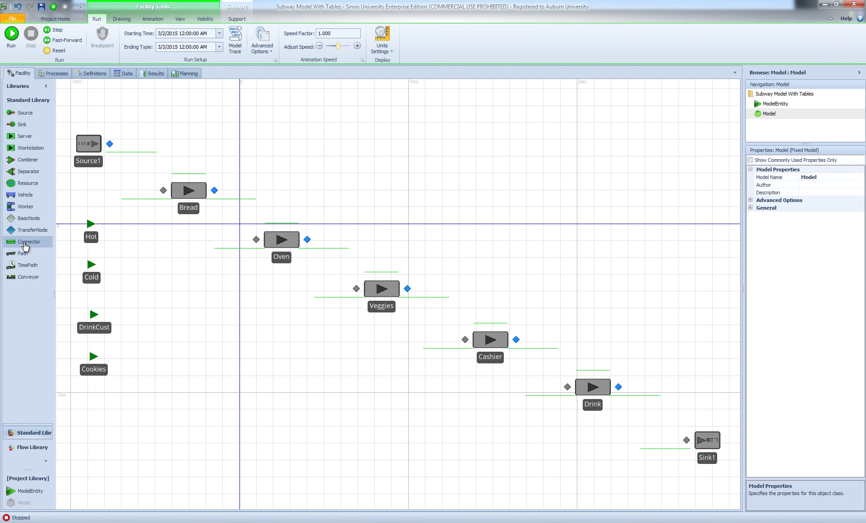
click(109, 144)
click(163, 191)
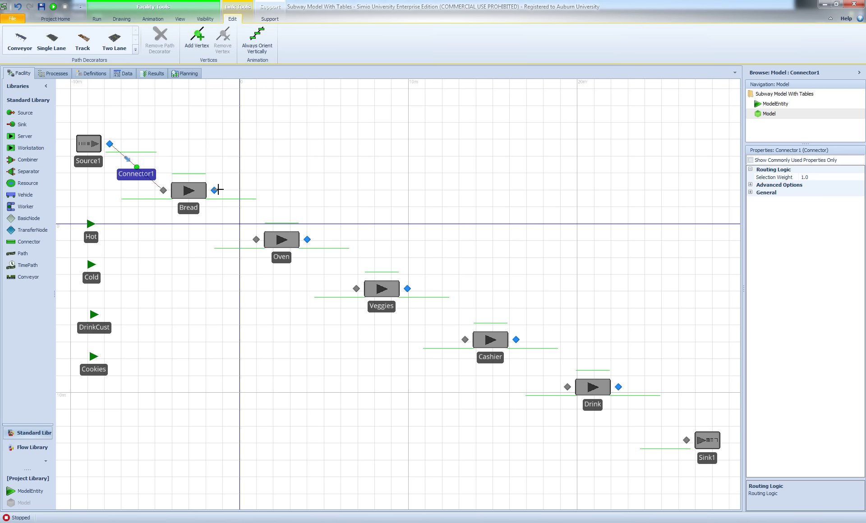
click(214, 190)
click(256, 240)
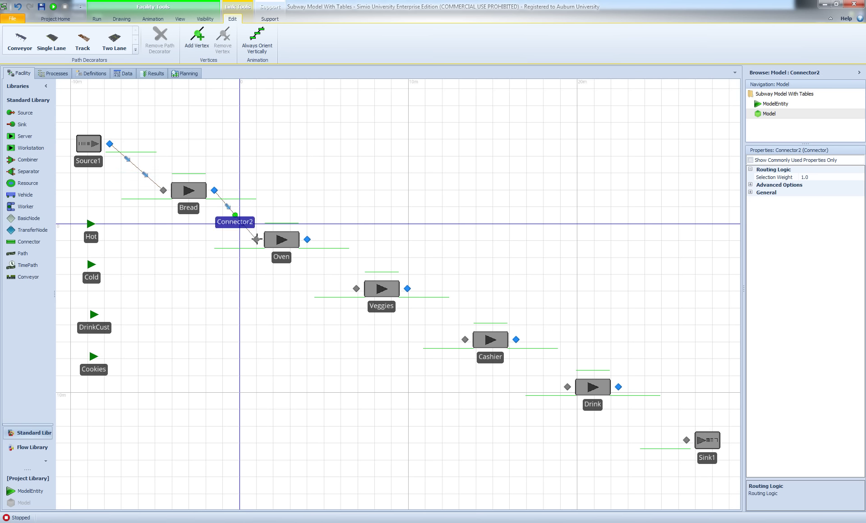
click(307, 239)
click(357, 289)
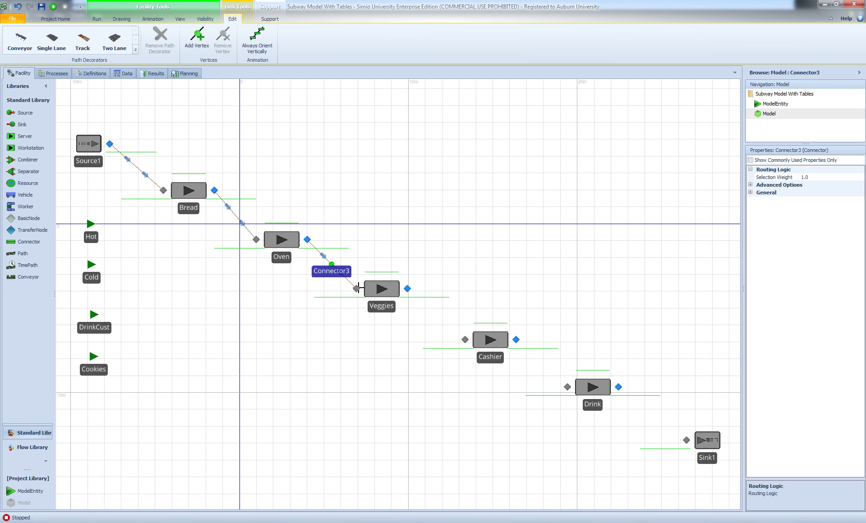
Link Veggies to Cashier, Cashier to Drink, and Drink to Sink1 with straight Connectors.
click(407, 289)
click(465, 340)
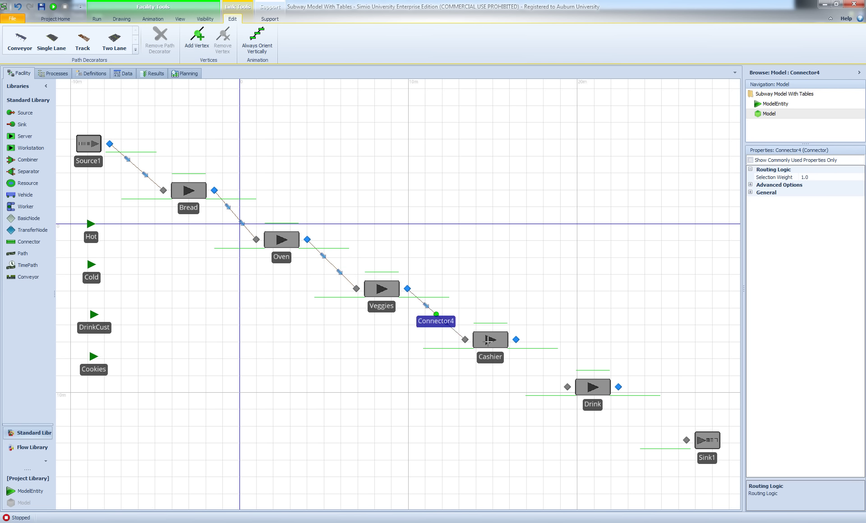
click(516, 340)
click(567, 387)
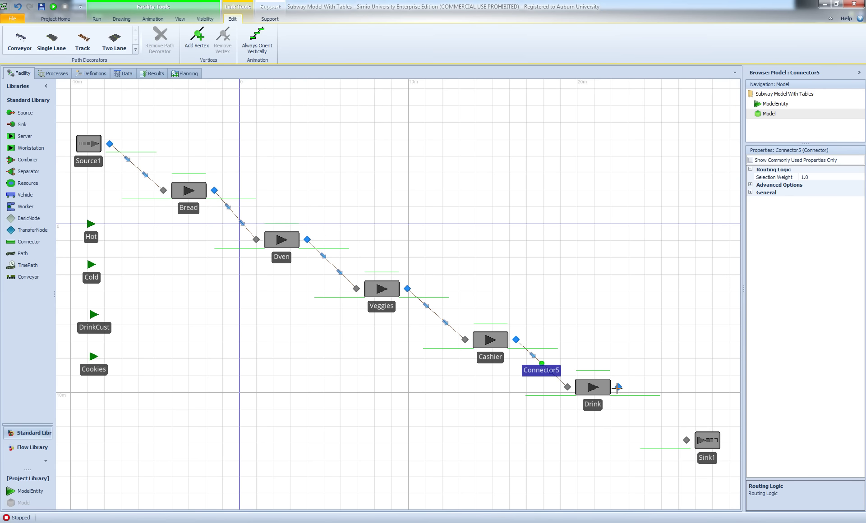
click(619, 387)
click(687, 441)
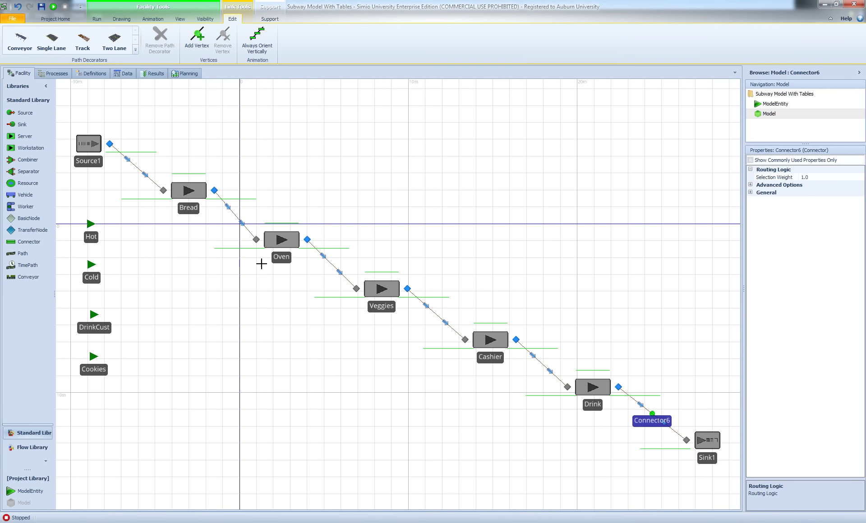
Add bypass Connectors, each with one bend below the main line, from Bread to Veggies and from Source1 to Cashier.
click(214, 190)
click(213, 291)
click(356, 288)
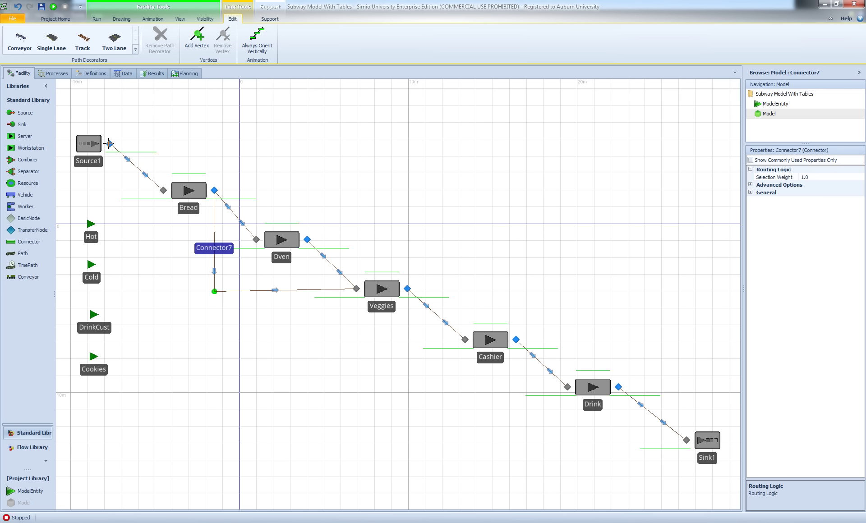
click(109, 144)
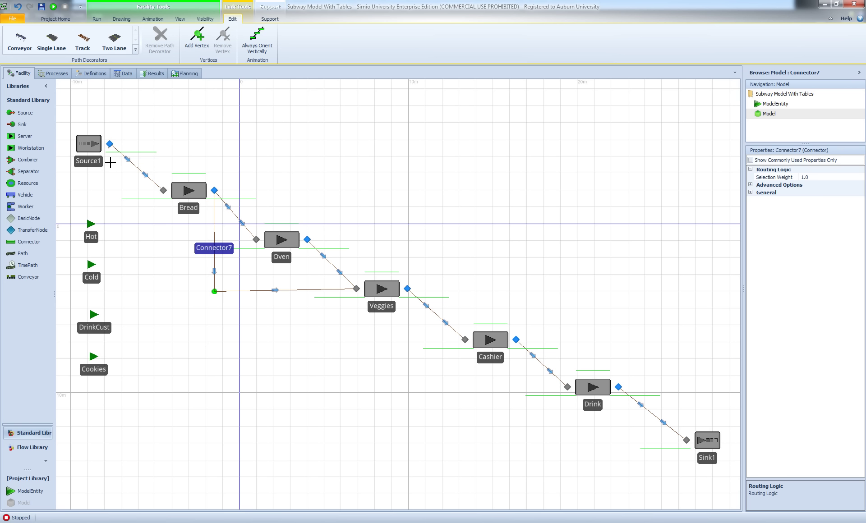
click(177, 341)
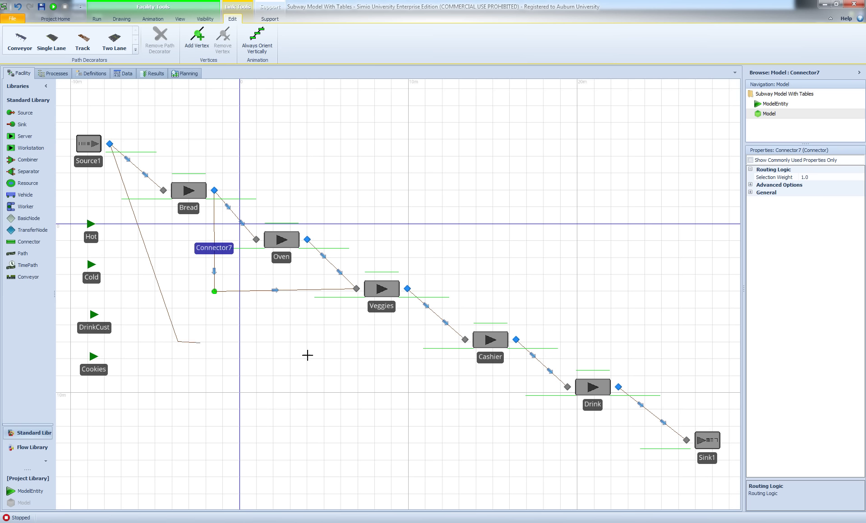
click(466, 340)
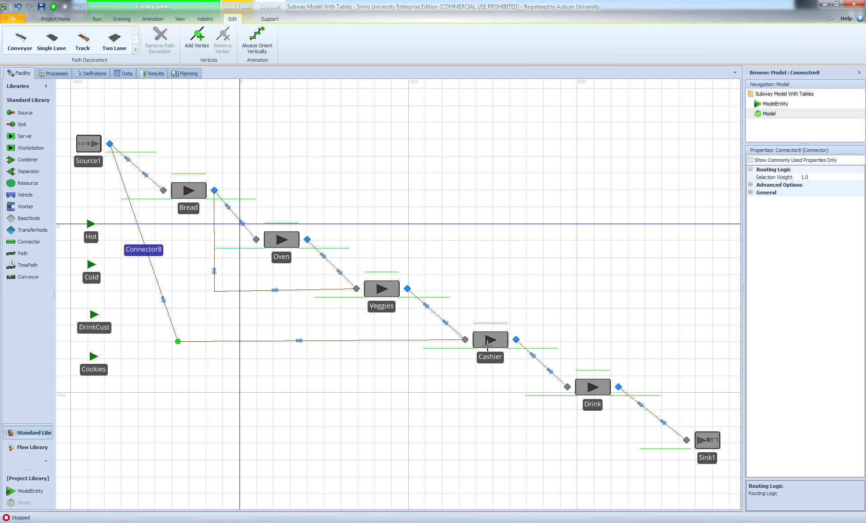
Add a bypass Connector from Cashier to Sink1 with one bend directly below Cashier's output node.
click(517, 339)
click(515, 438)
click(687, 441)
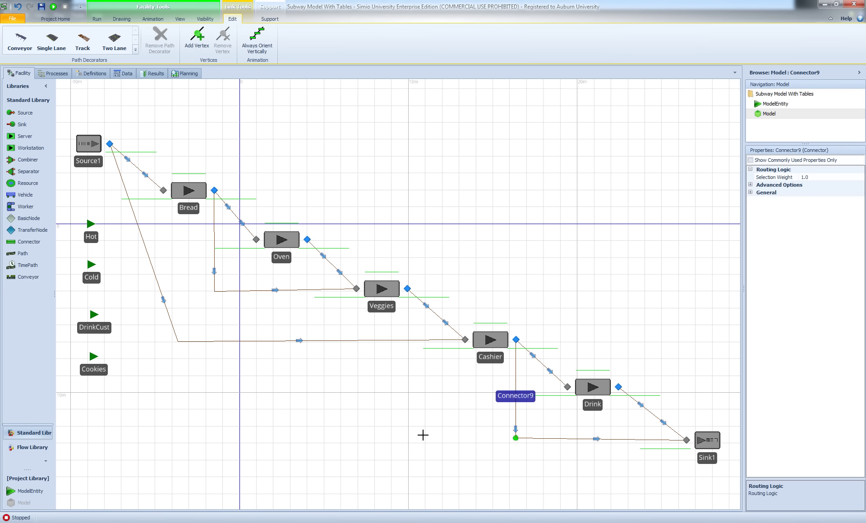
click(392, 428)
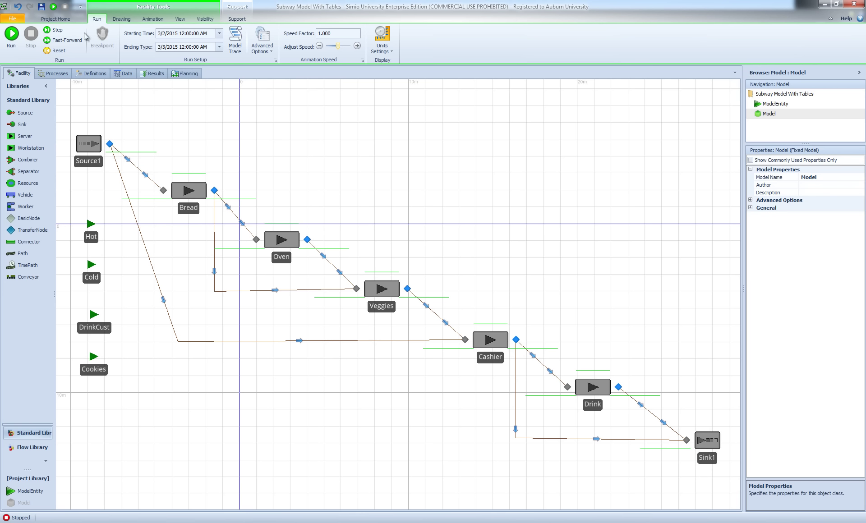
Test-run the model, set its speed factor to 100, and stop the run.
click(11, 34)
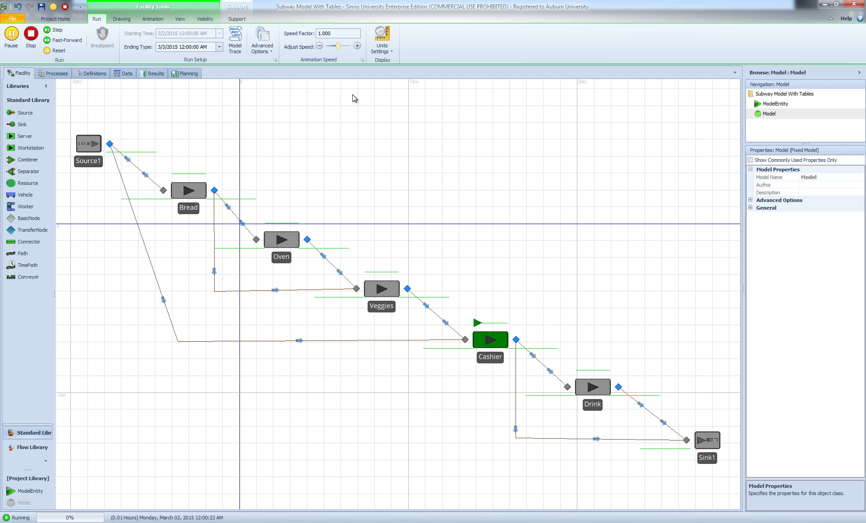
text(100)
key(Return)
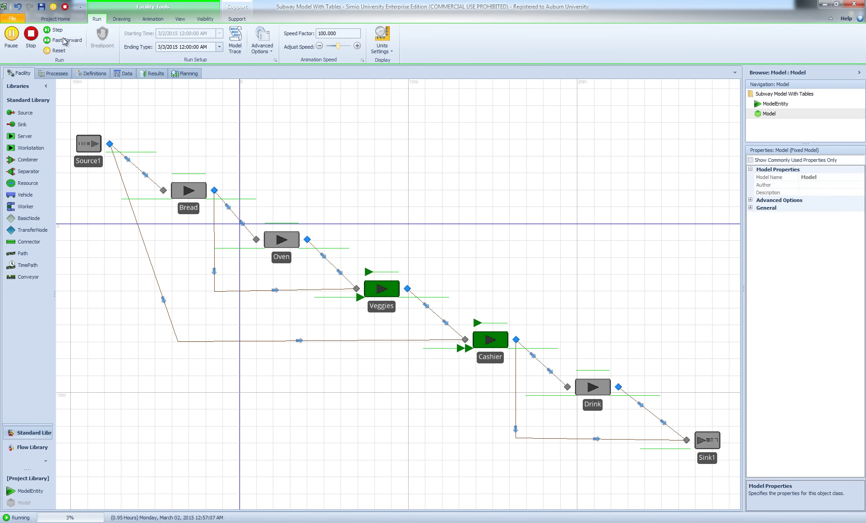
click(31, 38)
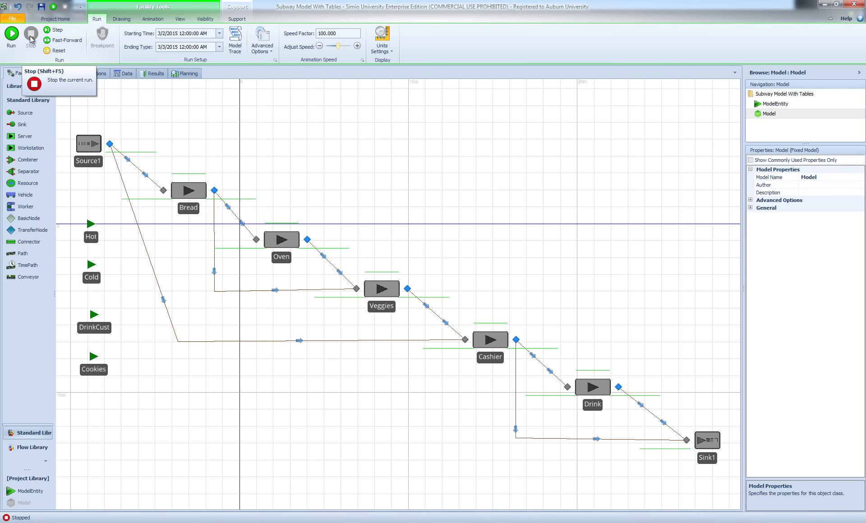
Color the Hot entity red and the Cold entity cyan.
click(91, 225)
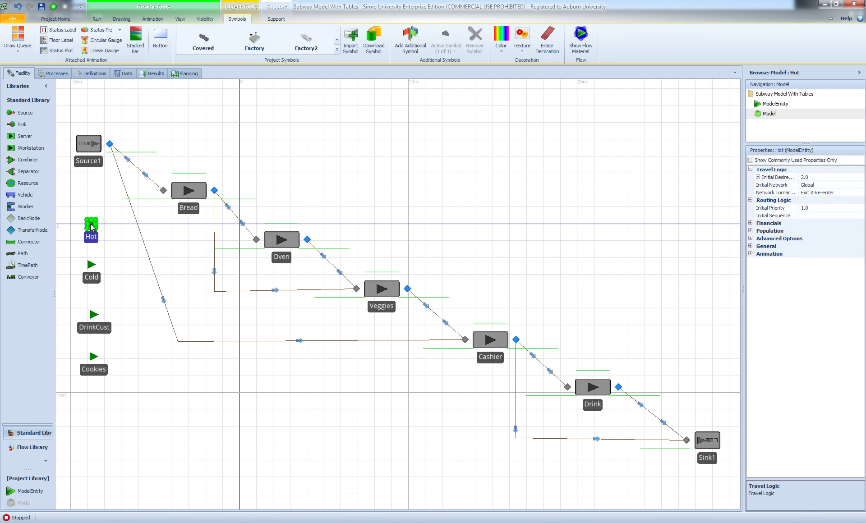
click(500, 48)
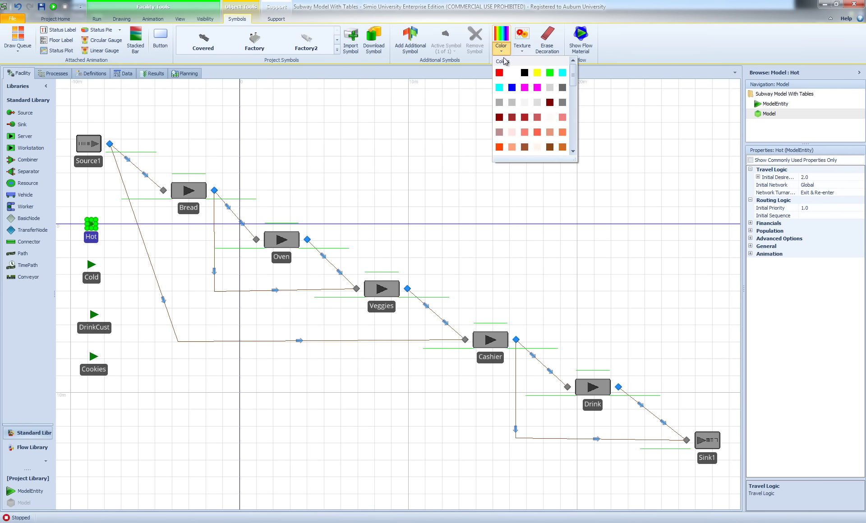
click(499, 73)
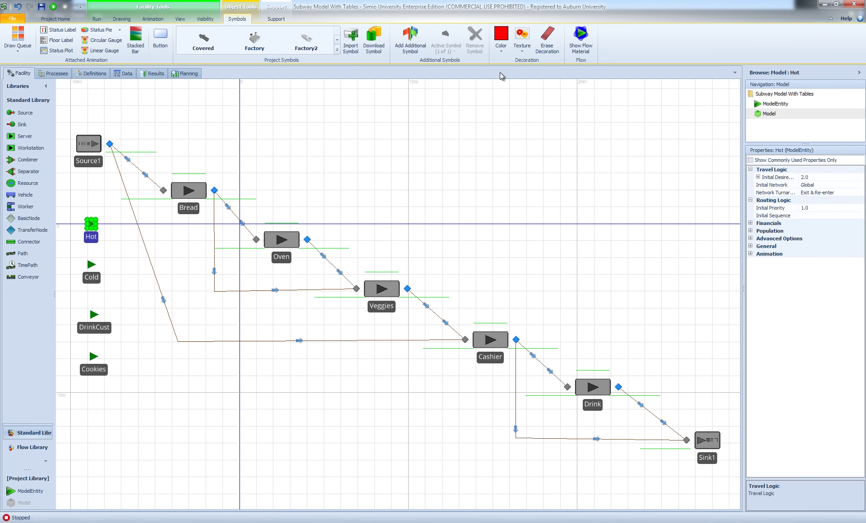
click(91, 223)
click(91, 265)
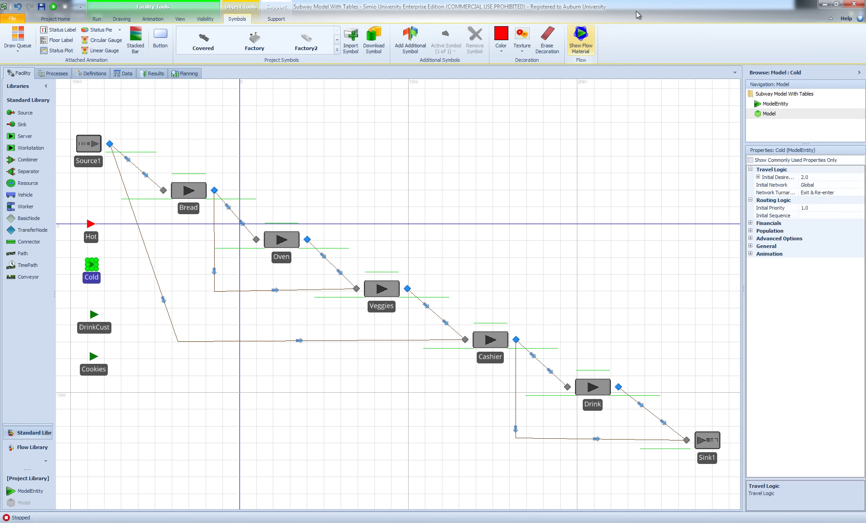
click(501, 39)
click(499, 86)
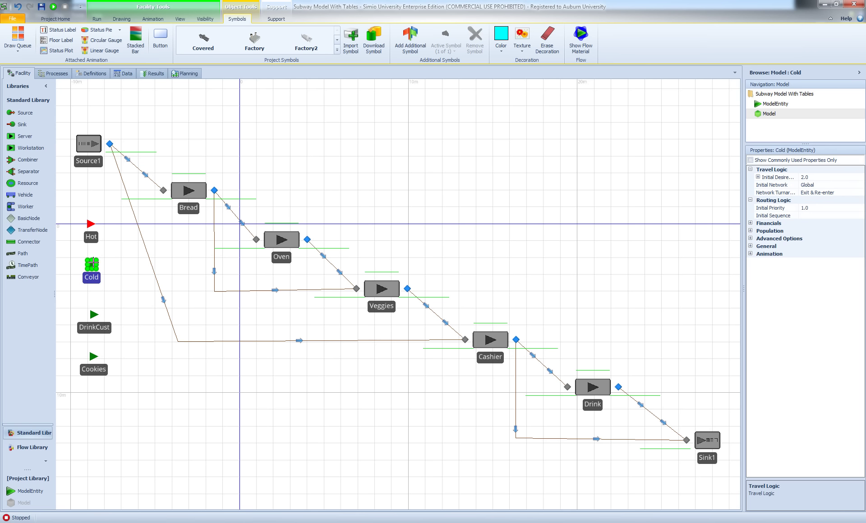
Color the Cookies entity brown.
click(94, 315)
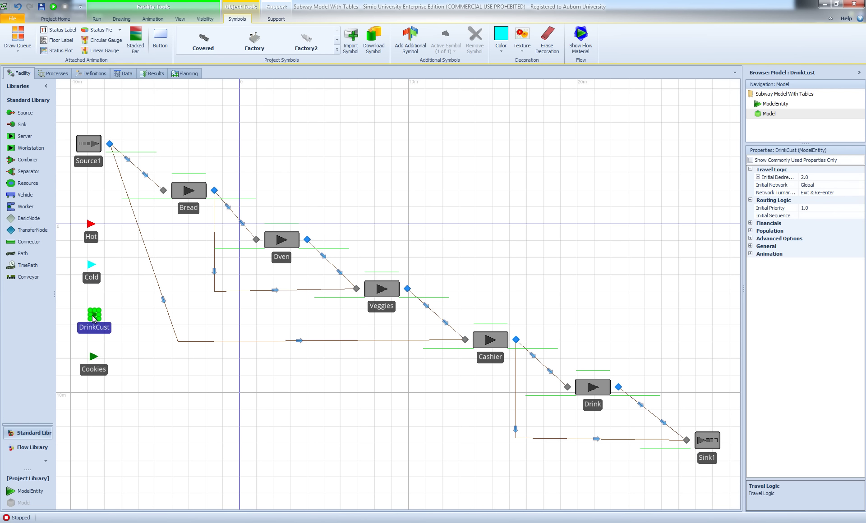
click(499, 52)
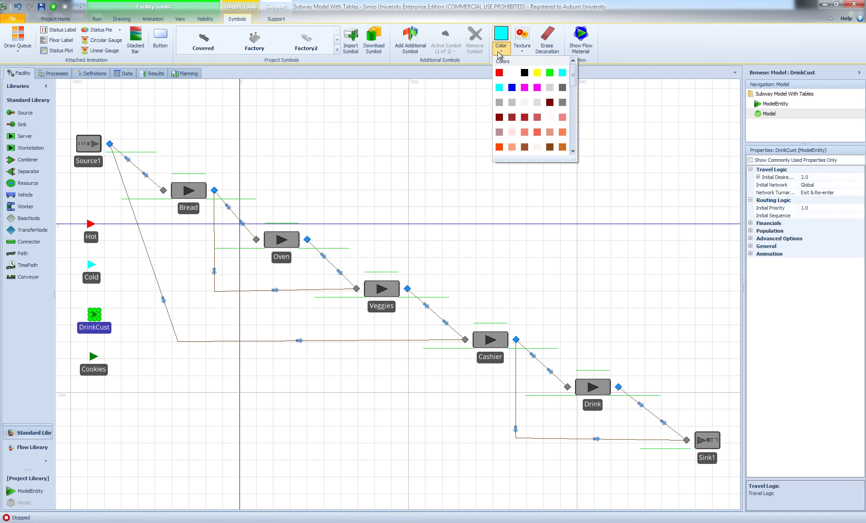
click(94, 357)
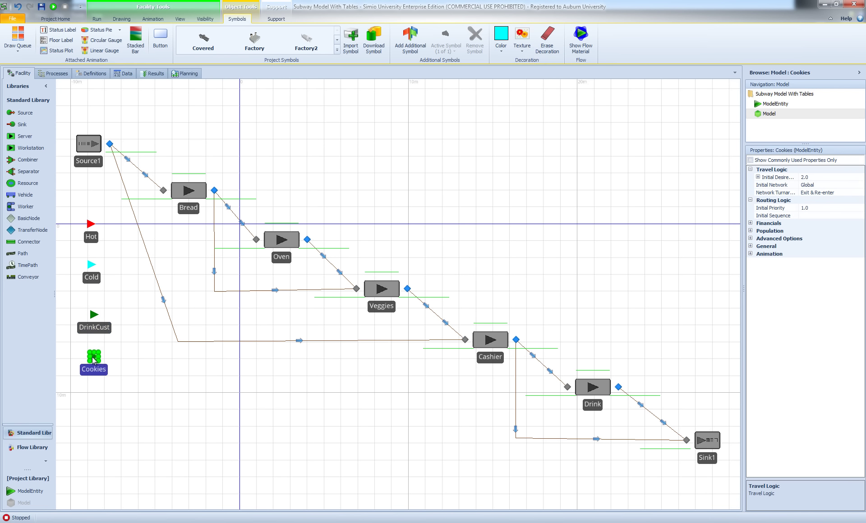
click(500, 53)
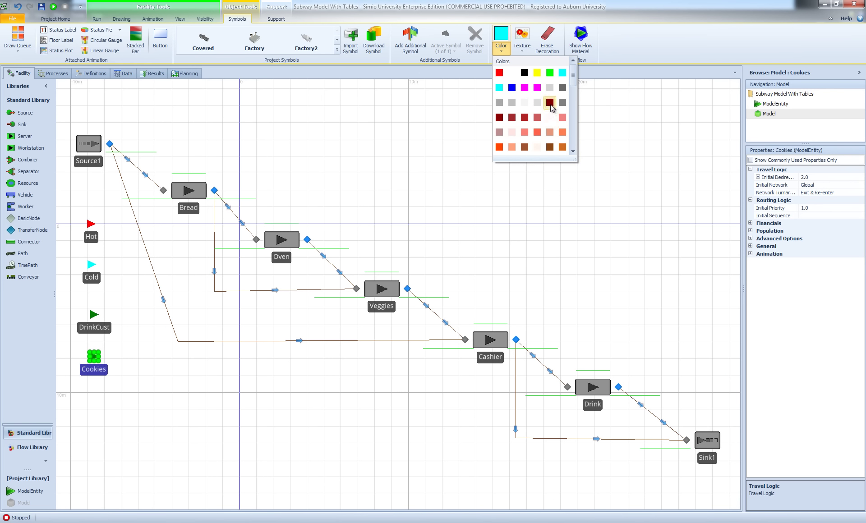
click(549, 147)
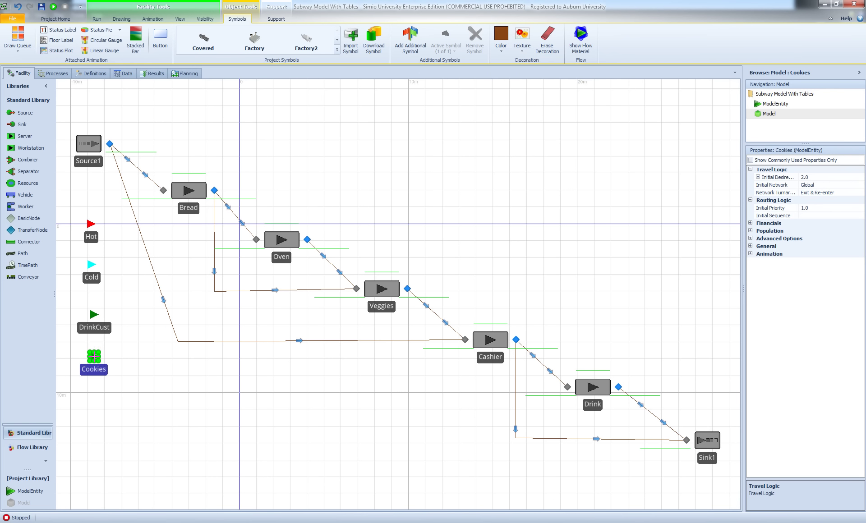
right_click(207, 391)
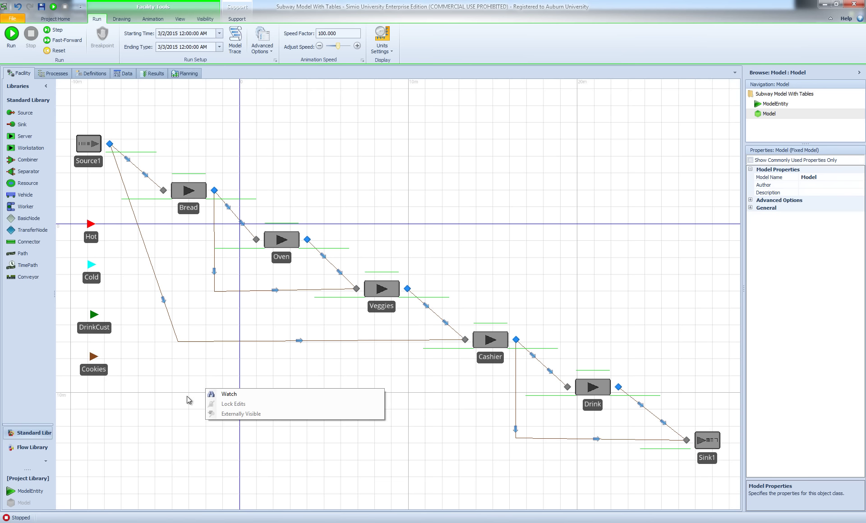
click(166, 434)
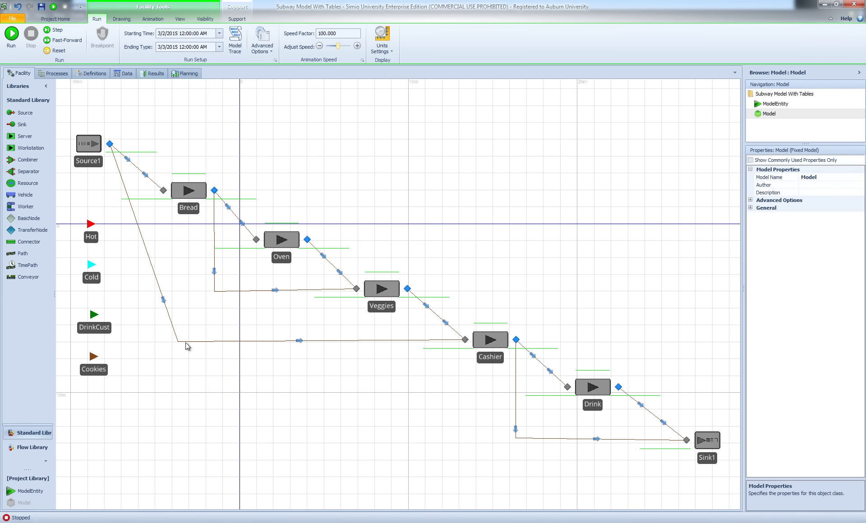
Add a data table to the model and name it CustomerTypes.
click(127, 75)
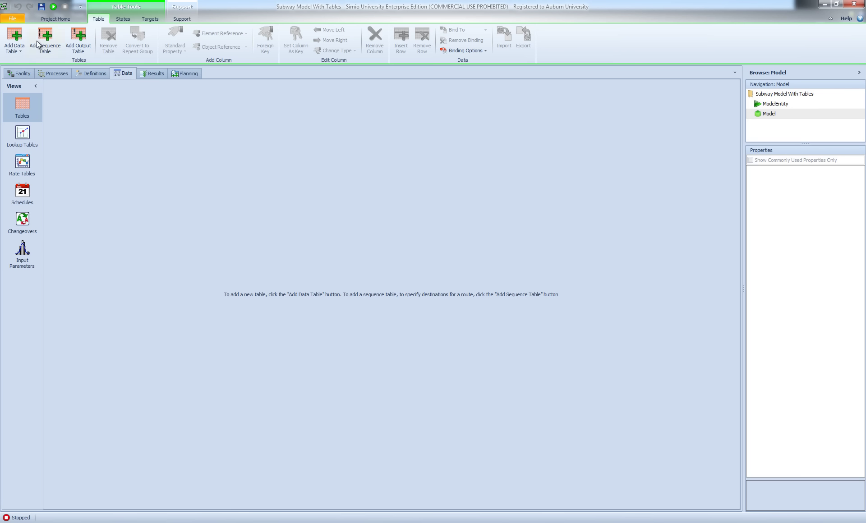
click(14, 36)
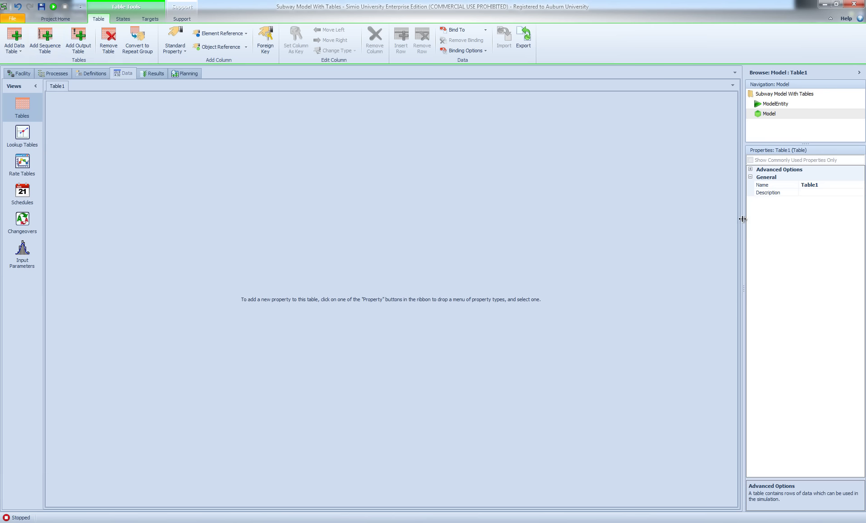
drag(744, 222, 671, 223)
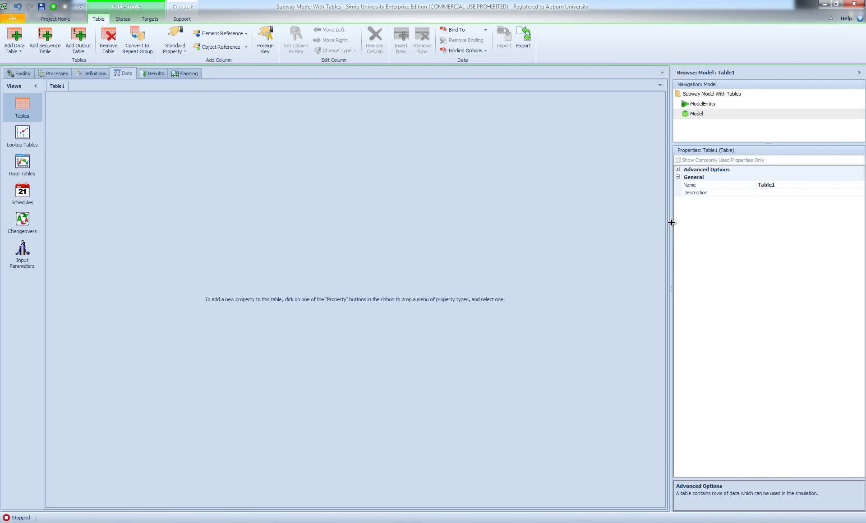
click(784, 186)
text(Custome)
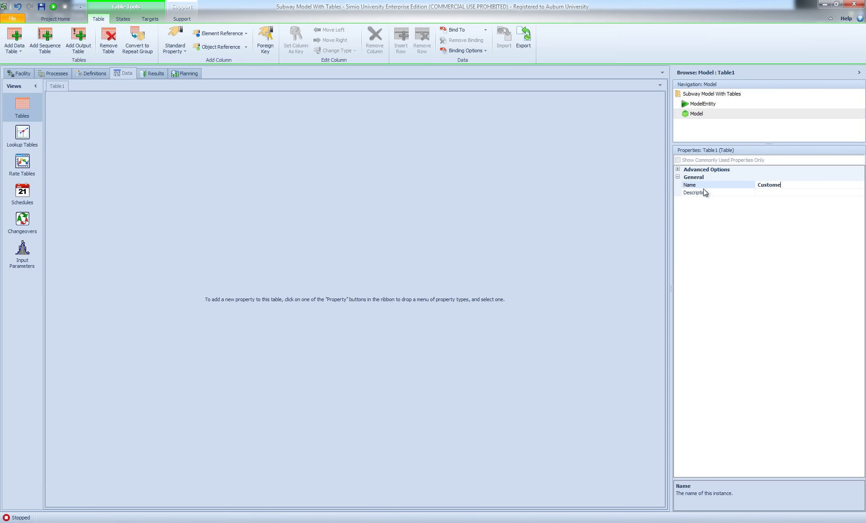
text(rTypes)
key(Return)
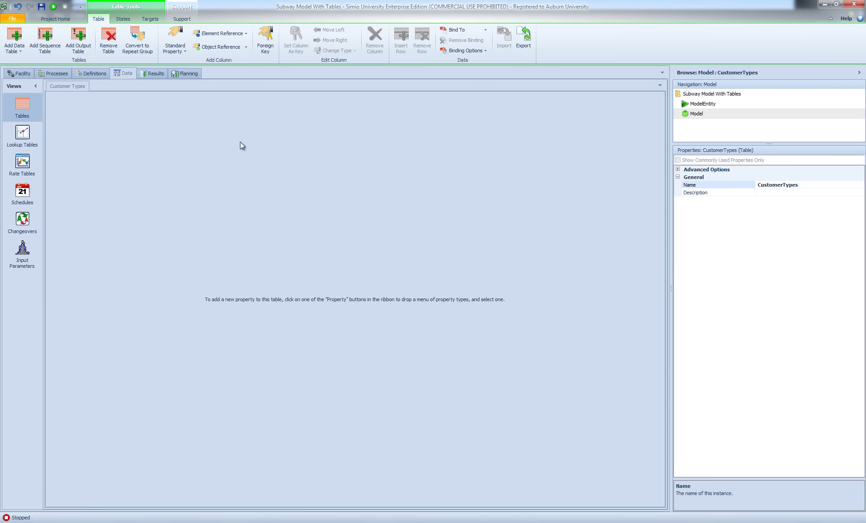
Add an Entity object reference column to the CustomerTypes table and name it CustType.
click(245, 45)
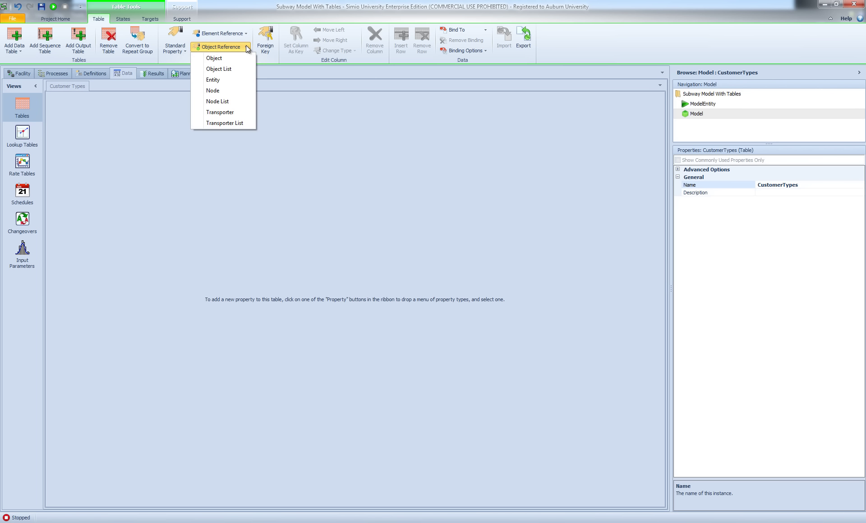
click(225, 81)
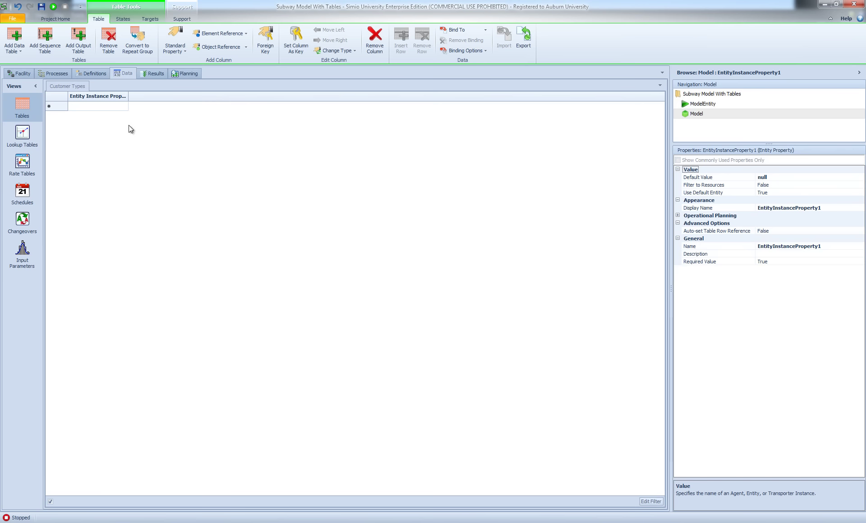
click(114, 108)
click(126, 106)
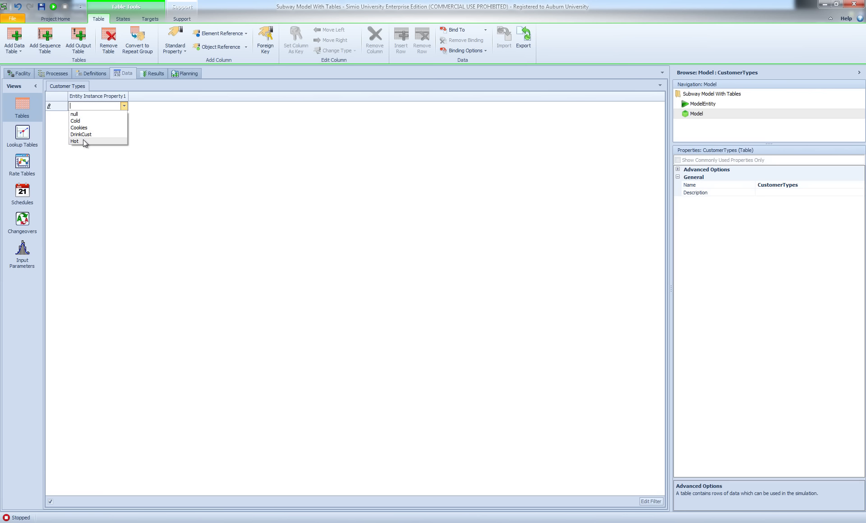
click(727, 210)
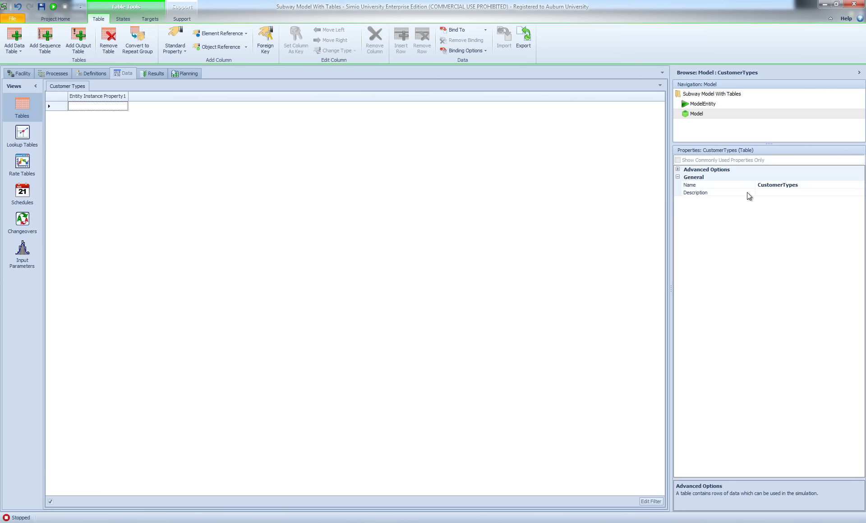
click(91, 95)
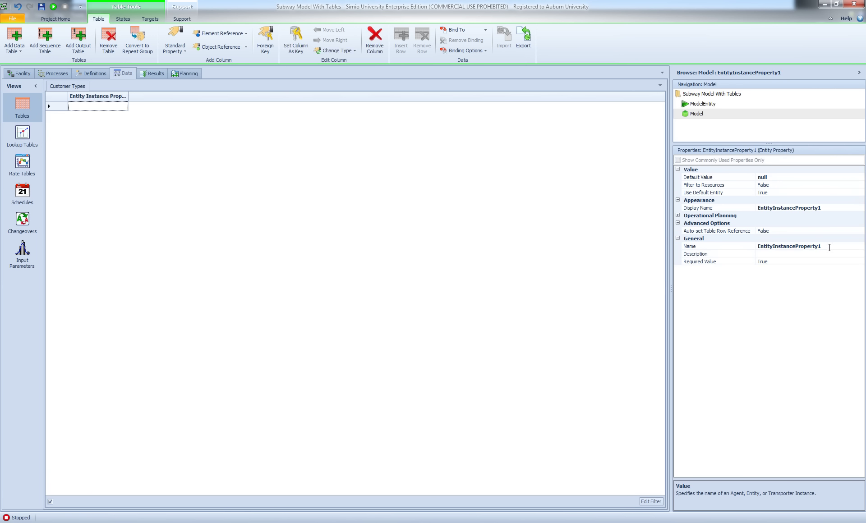
click(694, 249)
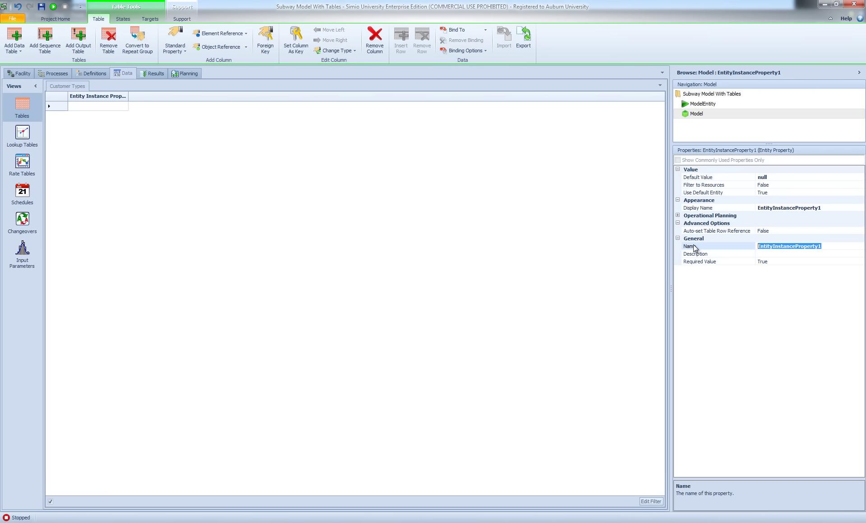
text(CustType)
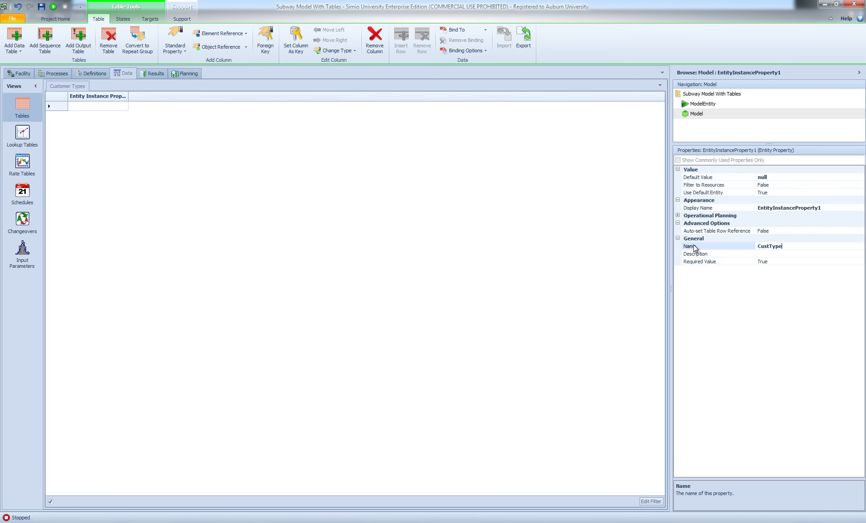
key(Return)
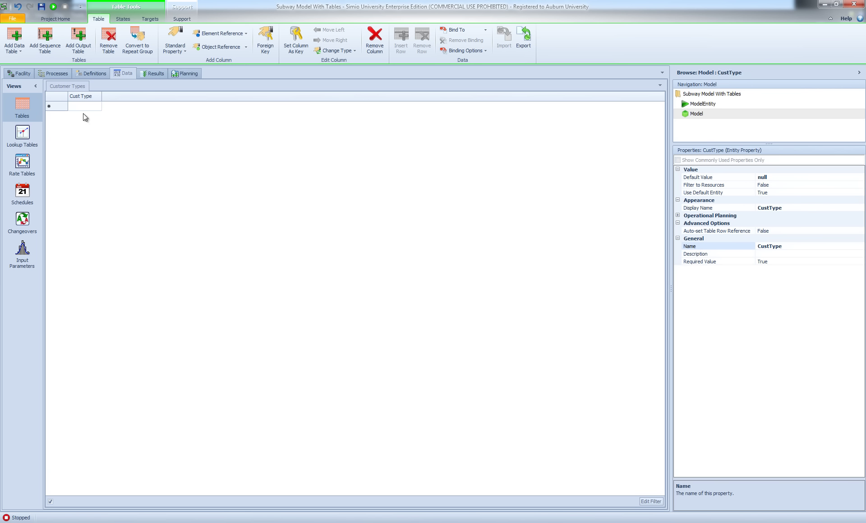
Fill the CustType column with Hot, Cold, DrinkCust and Cookies in that order, and set it as the key column.
click(97, 107)
click(75, 141)
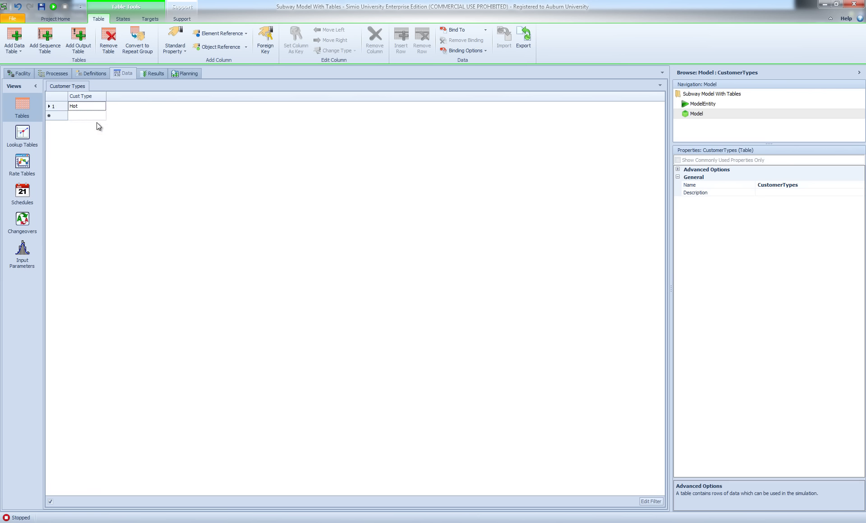
click(102, 116)
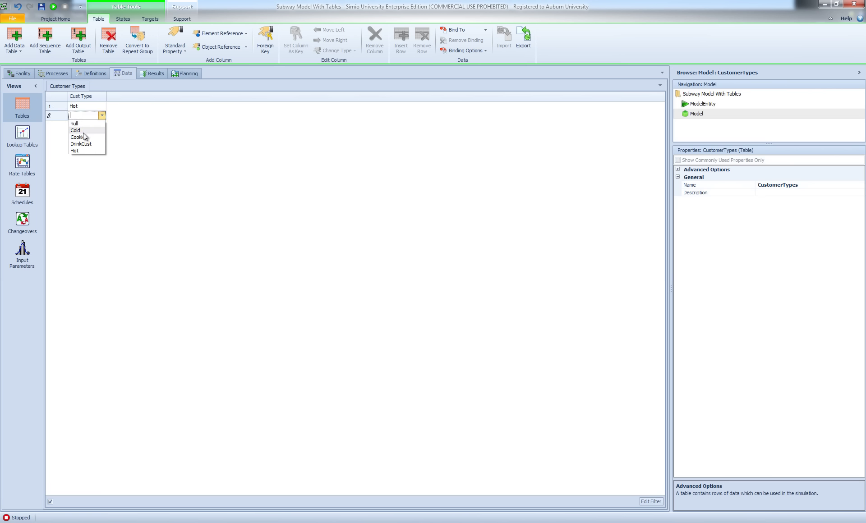
click(82, 130)
click(102, 125)
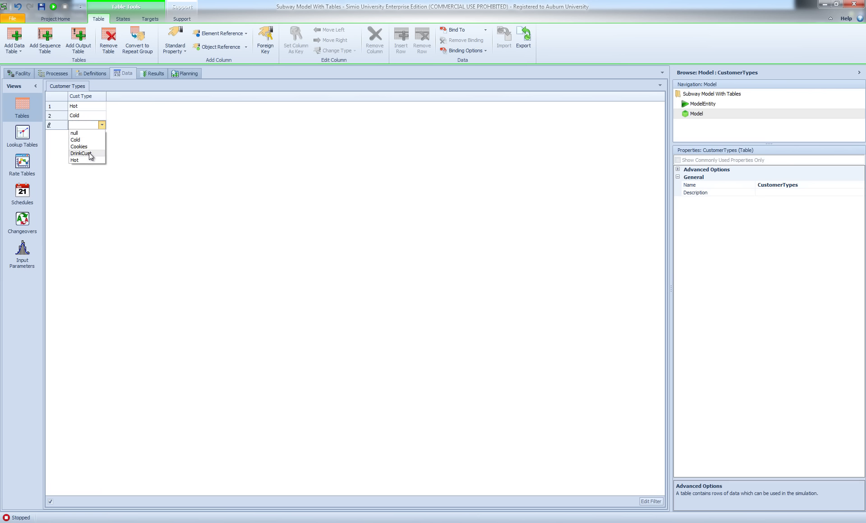
click(82, 154)
click(101, 134)
click(88, 155)
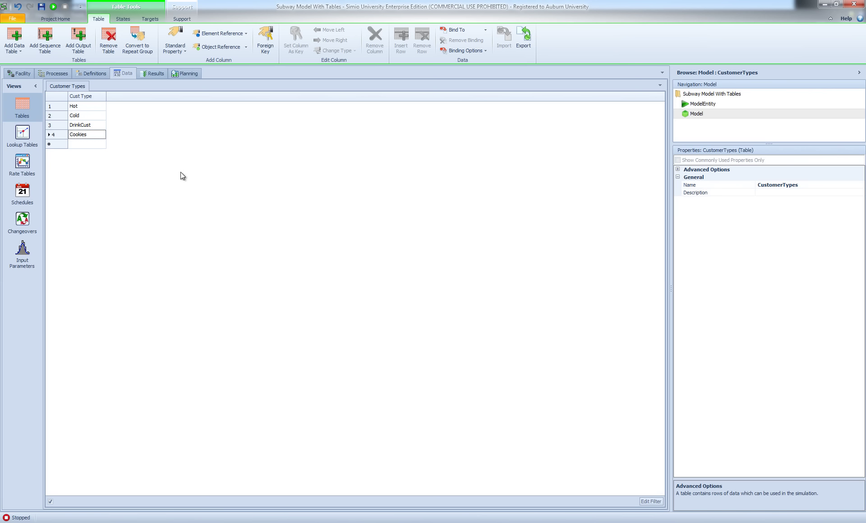
click(84, 98)
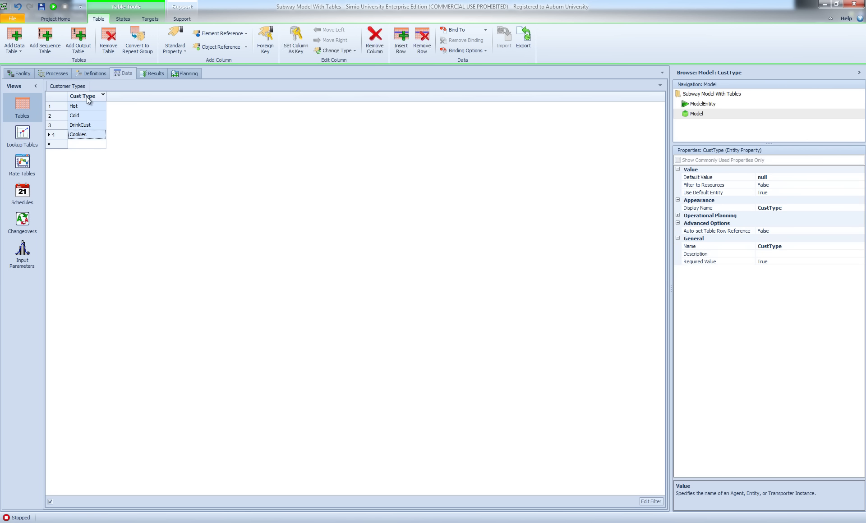
click(297, 40)
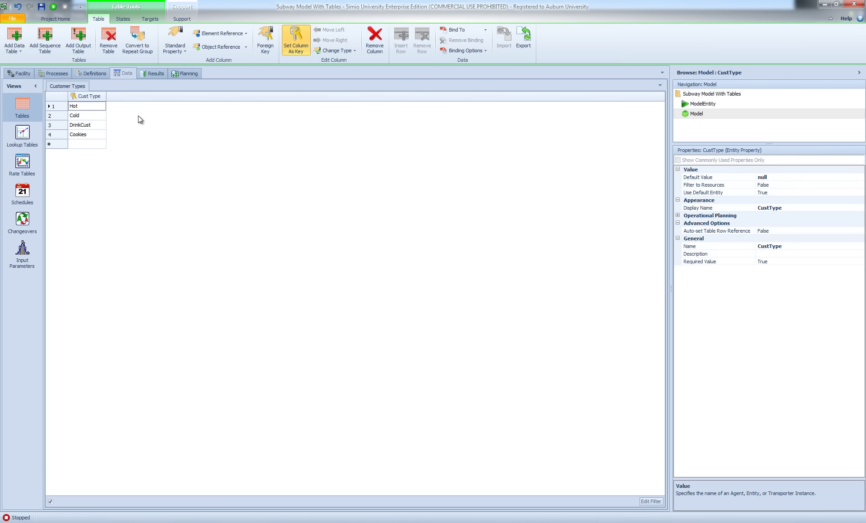
Add an Integer standard property column to the CustomerTypes table and name it Mix.
click(181, 53)
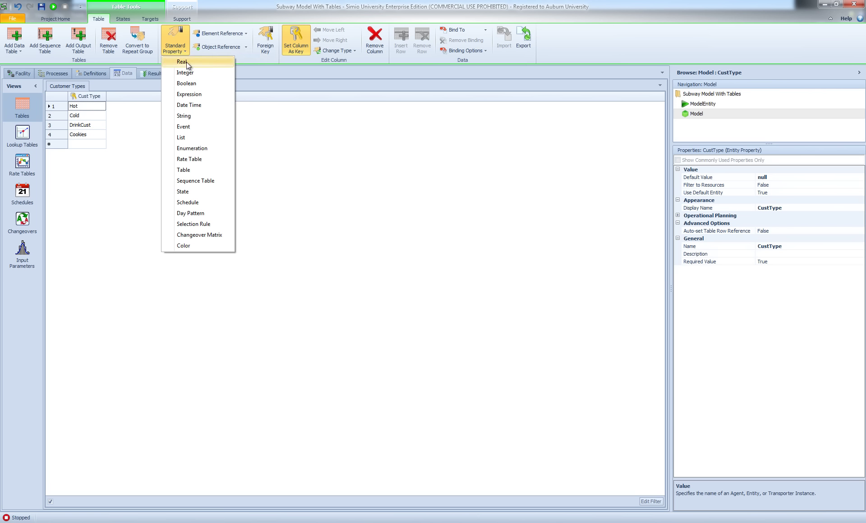
click(185, 72)
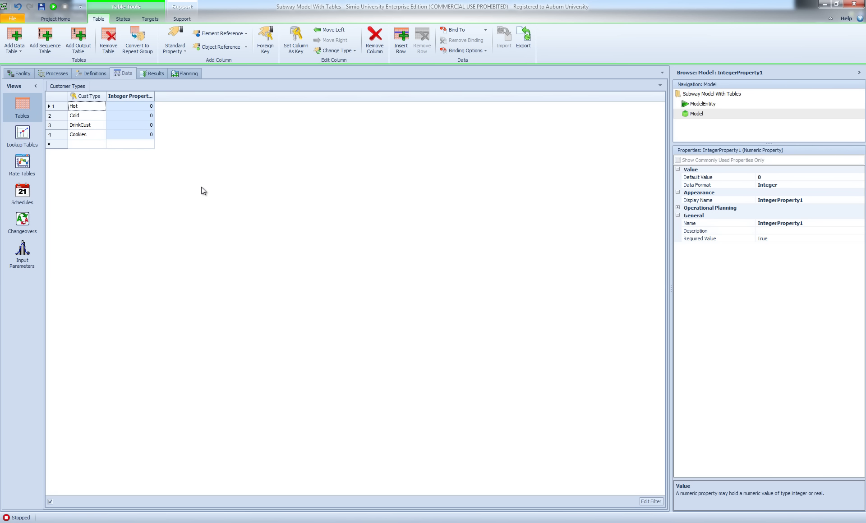
click(803, 223)
text(Mix)
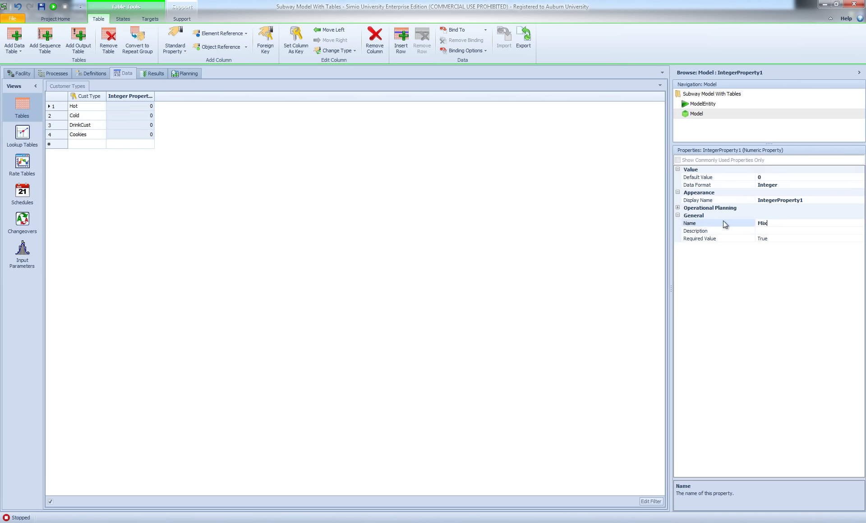
key(Return)
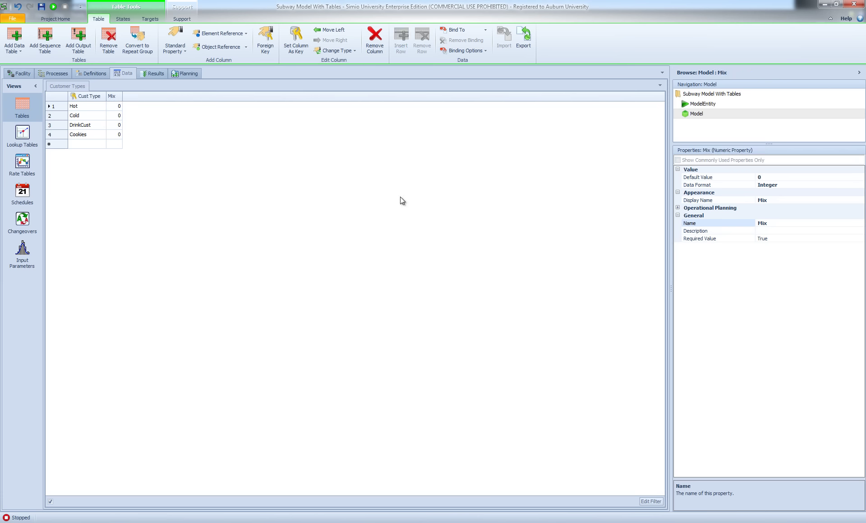
Enter Mix values of 60 for Hot, 25 for Cold, 10 for DrinkCust and 5 for Cookies.
click(116, 107)
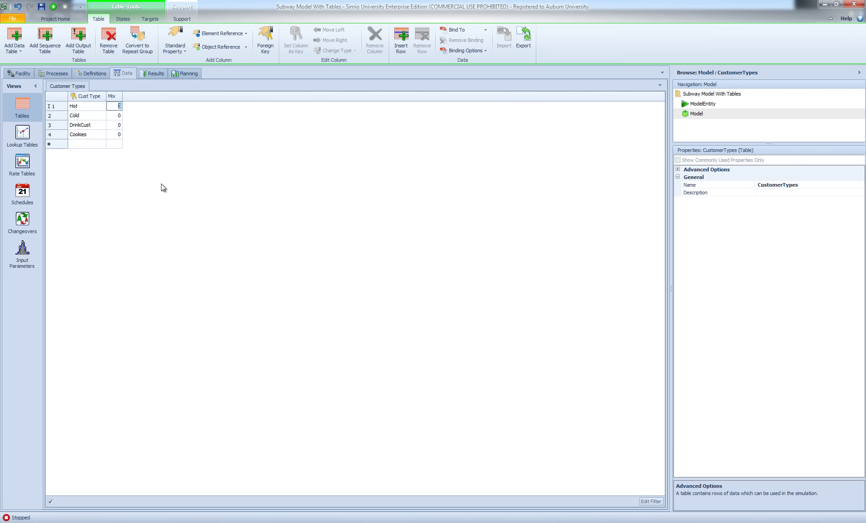
text(60)
click(120, 116)
text(25)
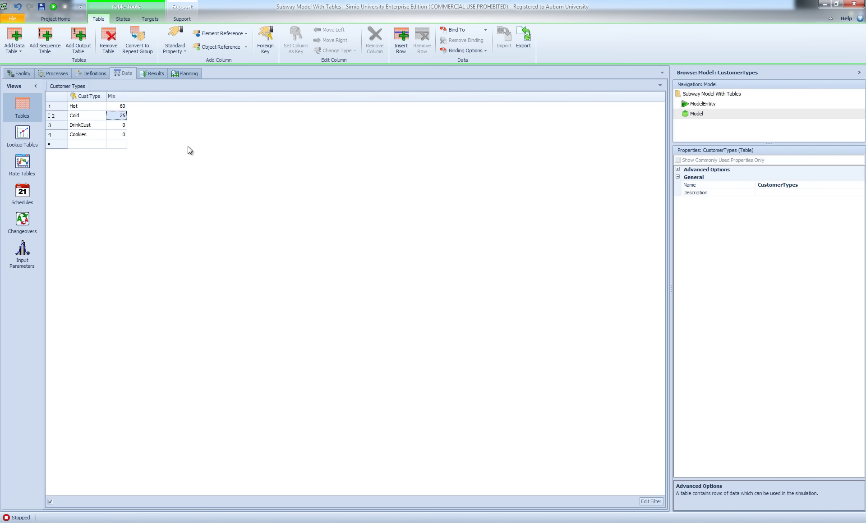
click(116, 126)
text(10)
click(120, 134)
text(5)
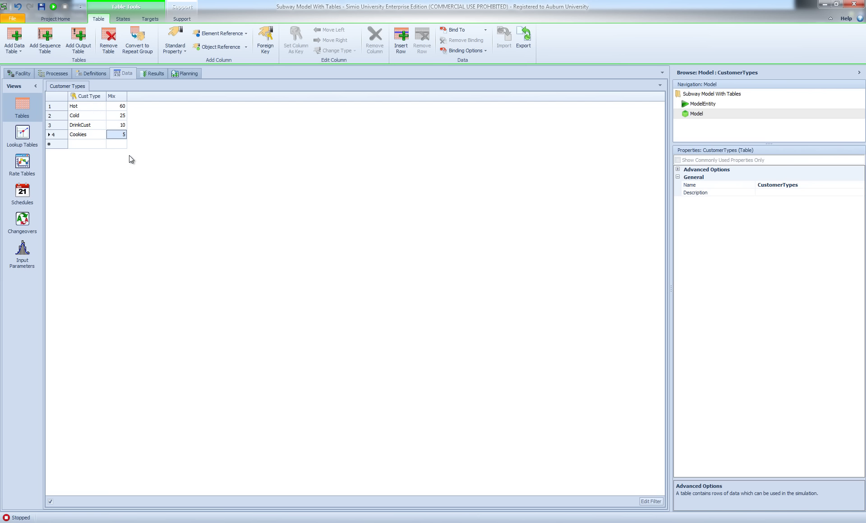
Set Source1's Entity Type to CustomerTypes.CustType in the Facility view.
click(21, 73)
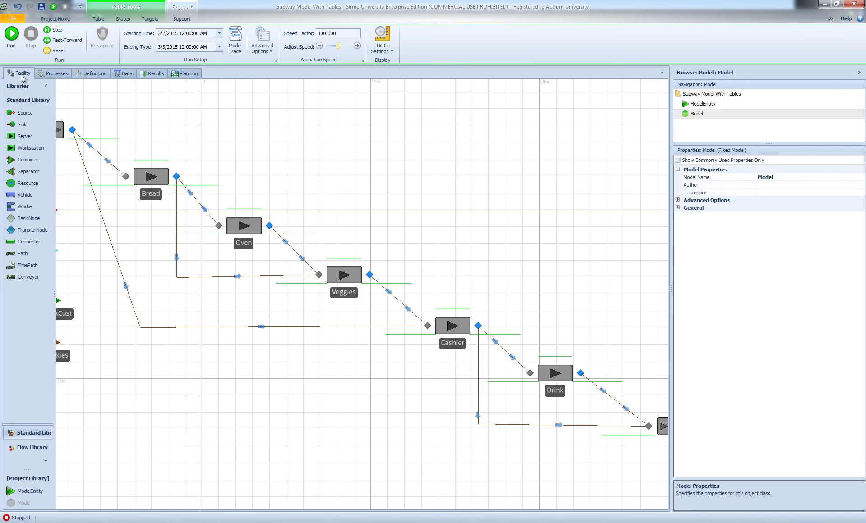
scroll(346, 191, down, 3)
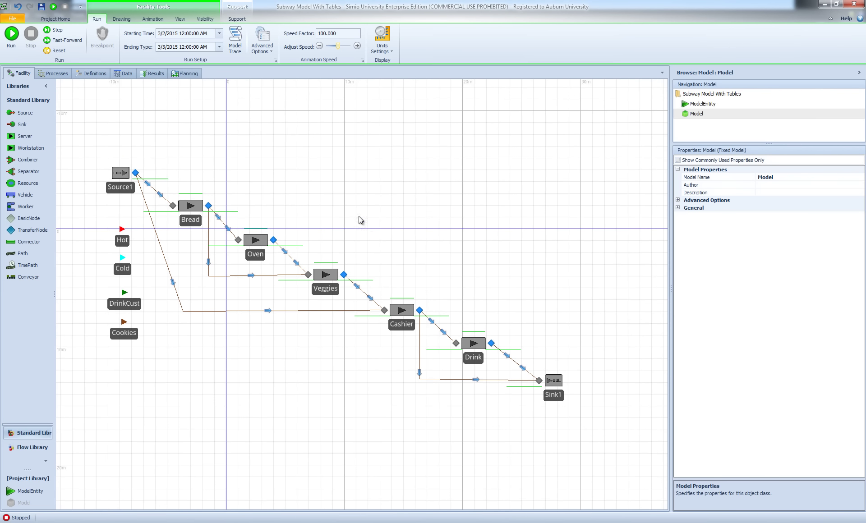
click(124, 177)
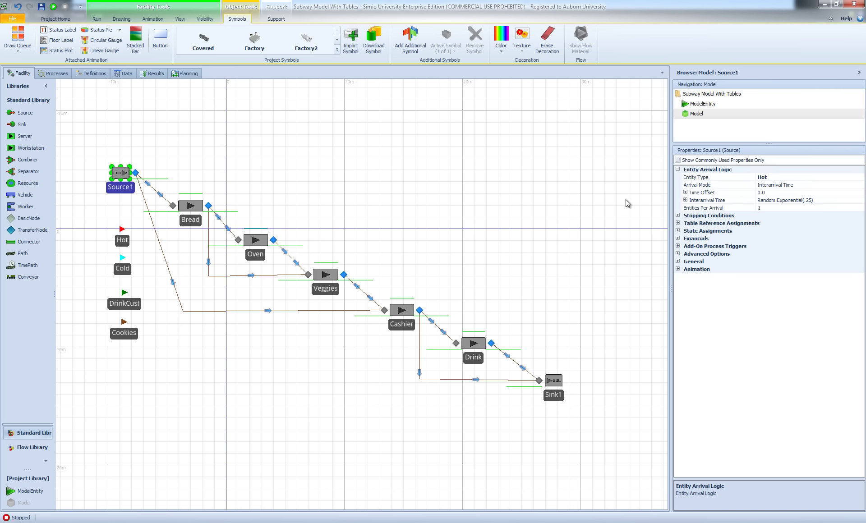
click(860, 180)
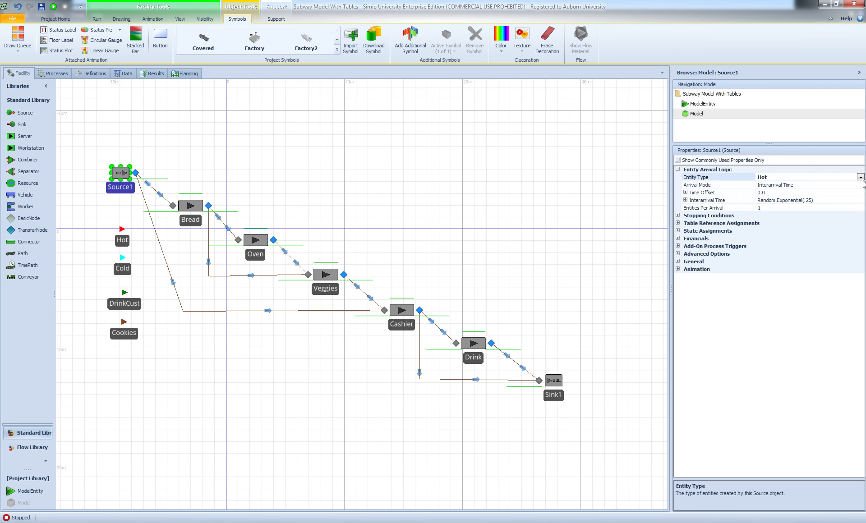
click(861, 178)
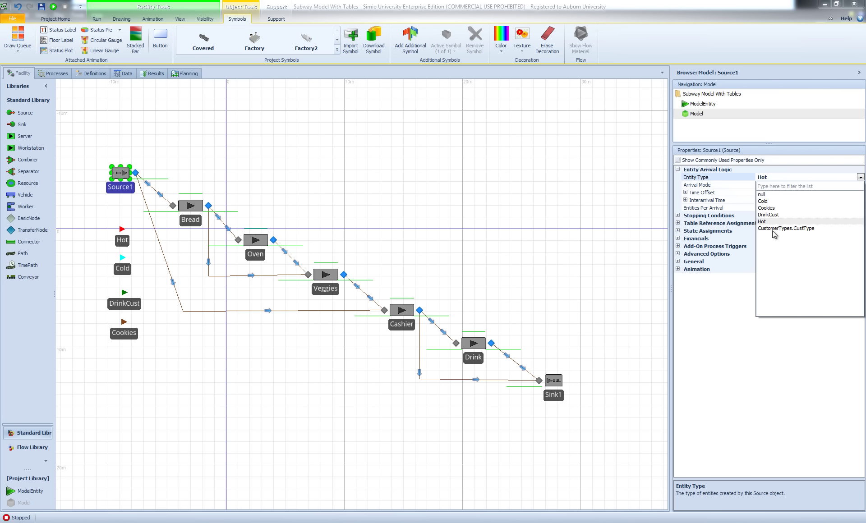
click(805, 229)
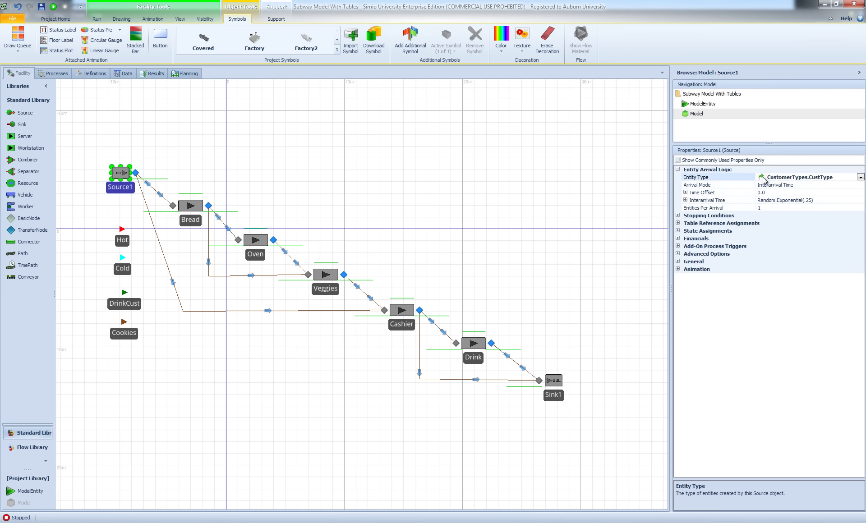
click(56, 76)
click(126, 73)
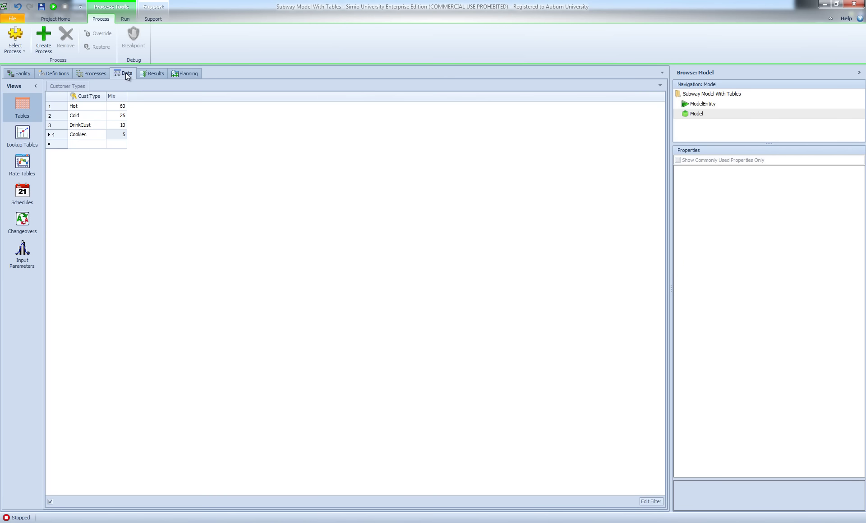
click(23, 73)
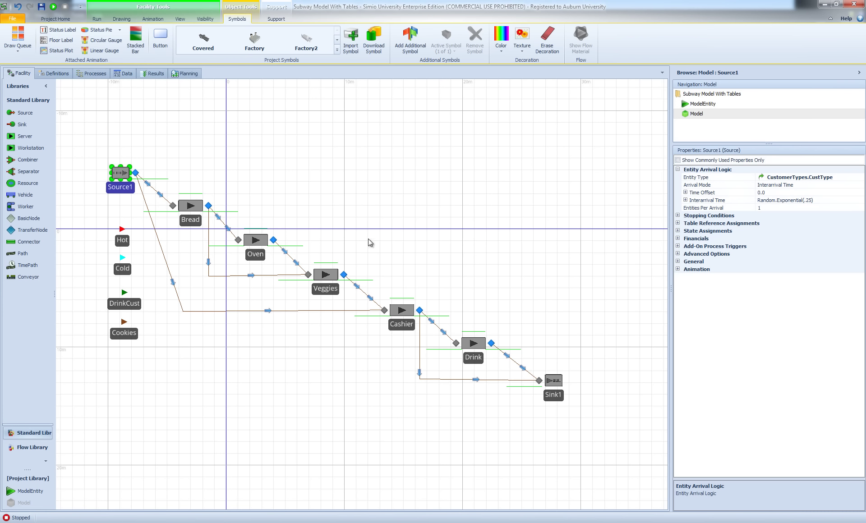
Assign the CustomerTypes table as Source1's table reference before creating entities.
click(678, 223)
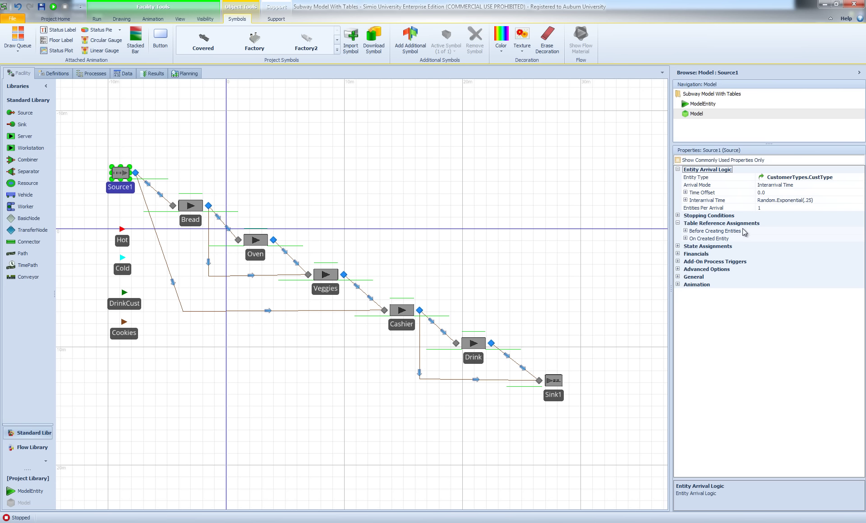
click(686, 231)
click(774, 238)
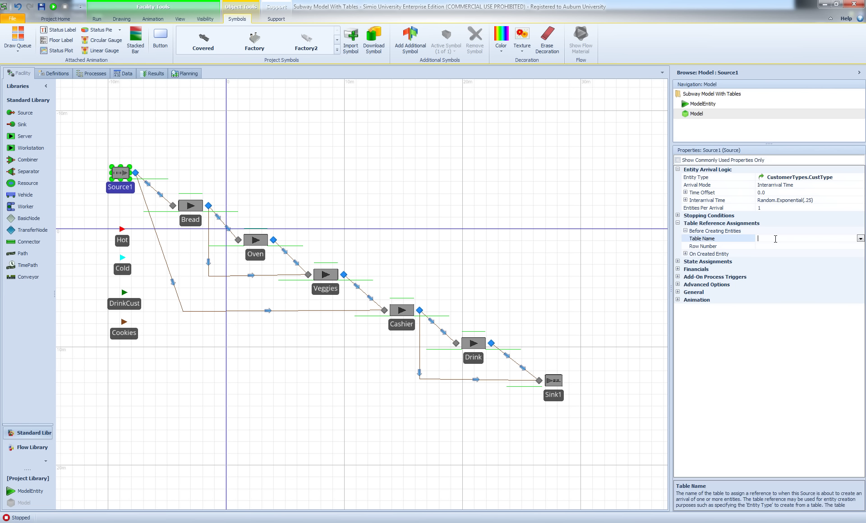
click(861, 239)
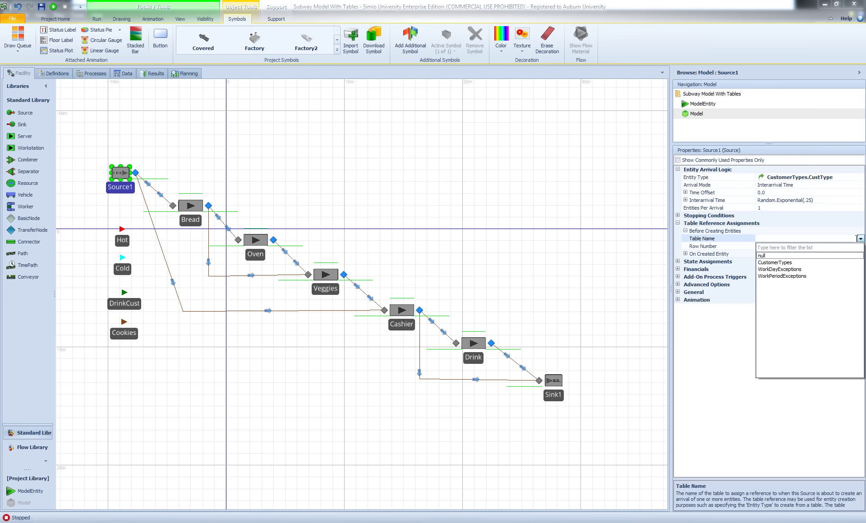
click(782, 264)
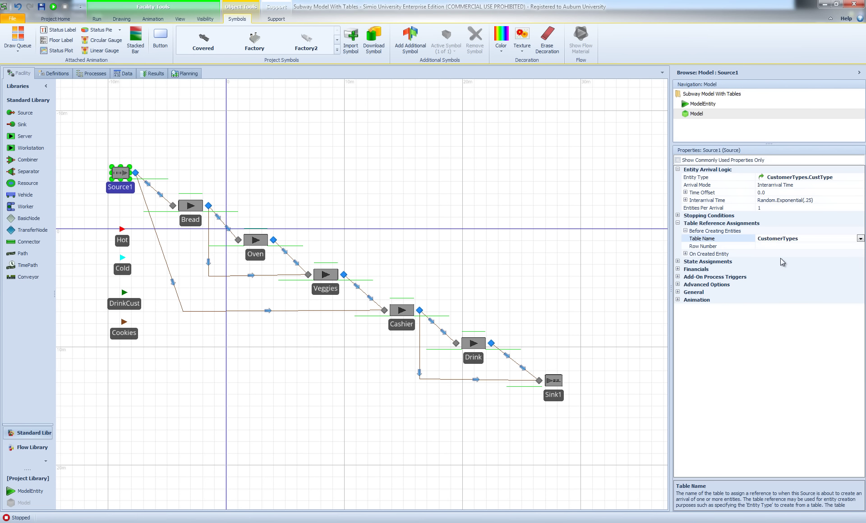
Set the row number of Source1's table reference to the expression CustomerTypes.Mix.RandomRow.
click(760, 247)
click(861, 246)
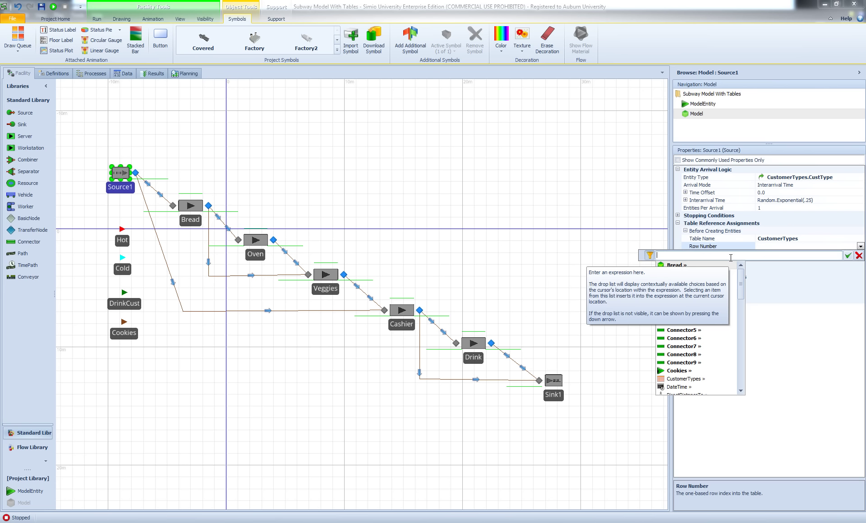
click(712, 380)
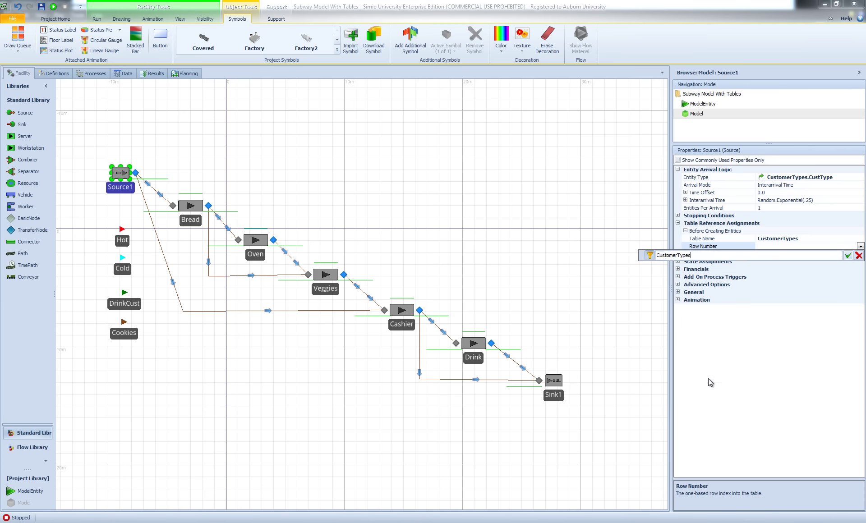
text(.)
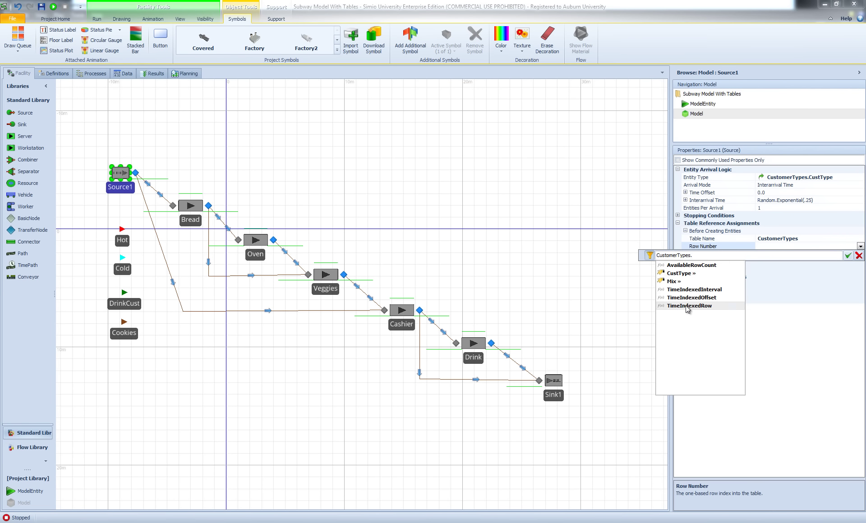
click(672, 282)
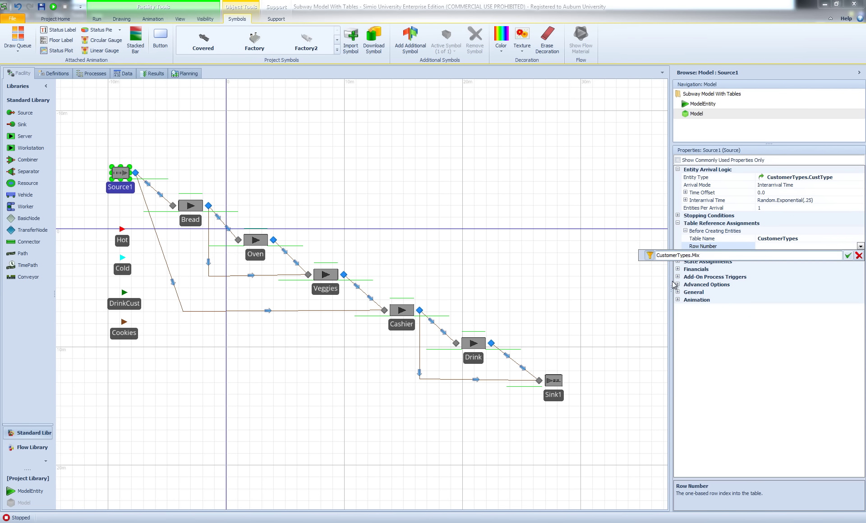
text(.)
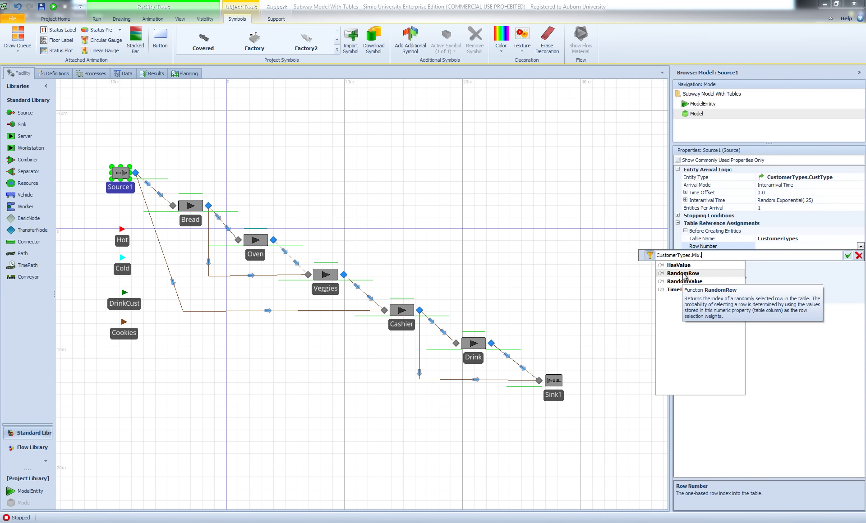
click(692, 272)
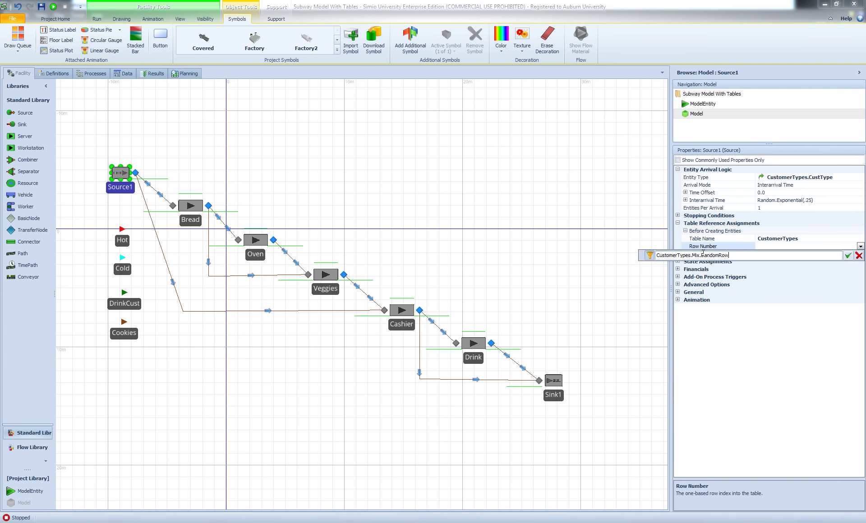
click(848, 255)
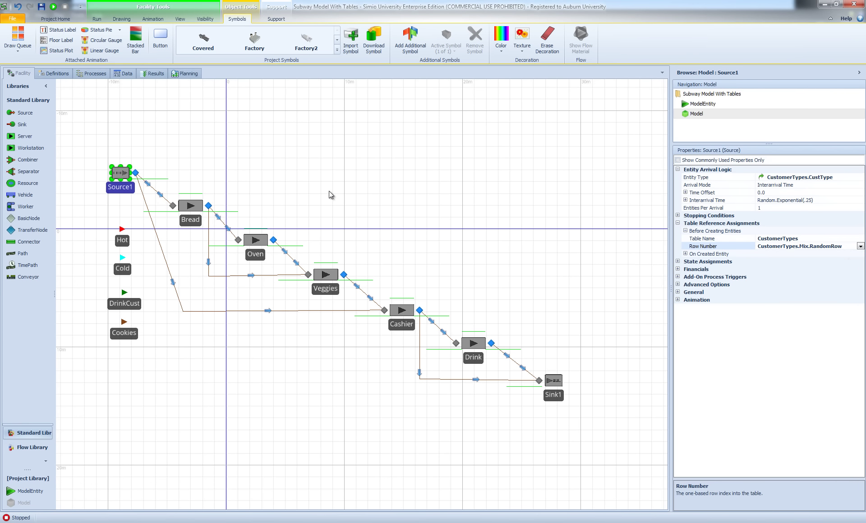
Run the model and set the animation speed factor to 20.
click(73, 122)
click(96, 19)
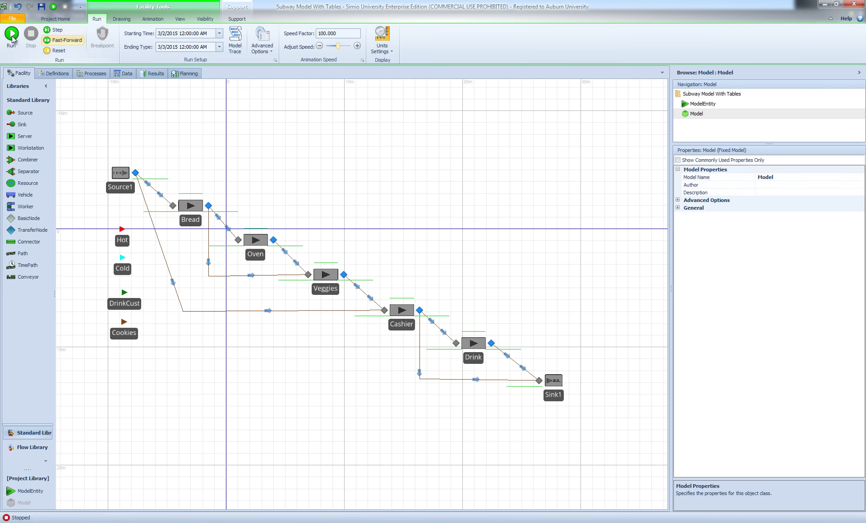
key(F5)
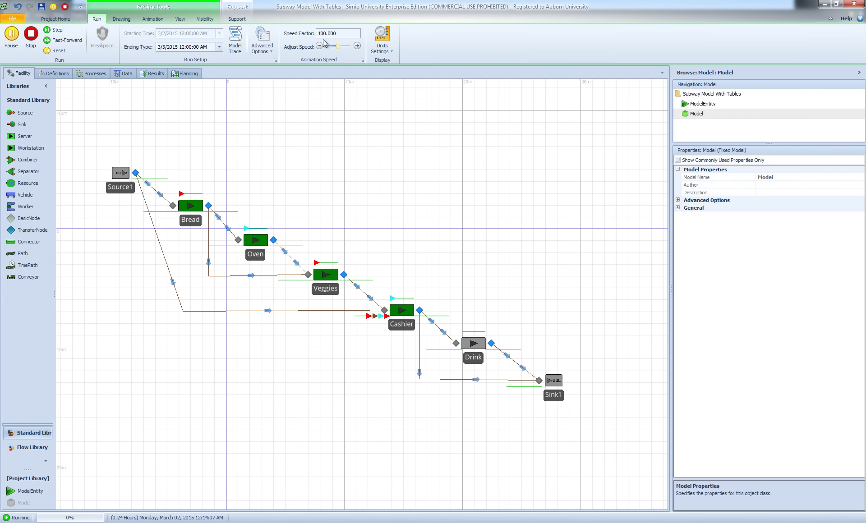
drag(338, 35, 283, 36)
text(20)
key(Return)
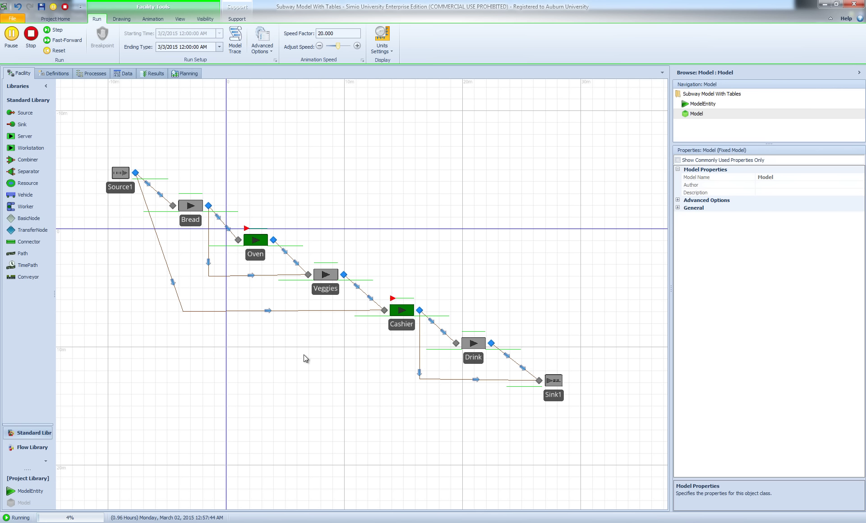
Add a sequence table alongside the CustomerTypes table in the model's data tables.
click(134, 73)
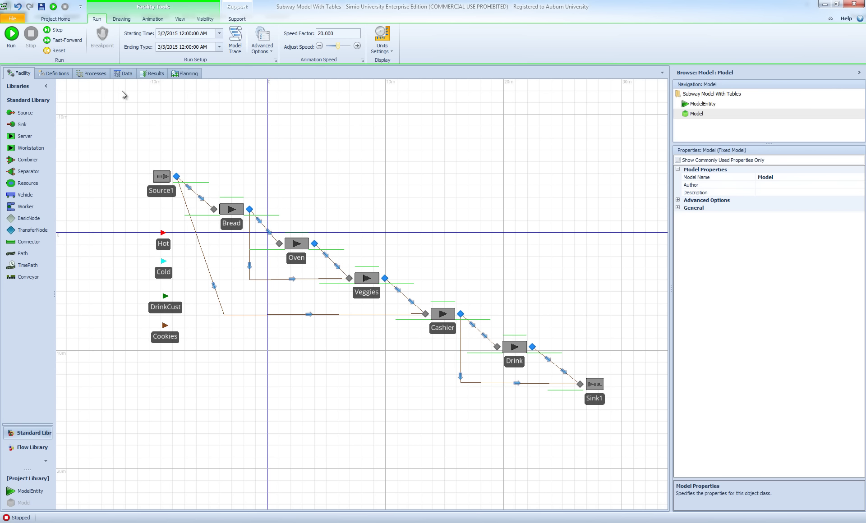
click(124, 74)
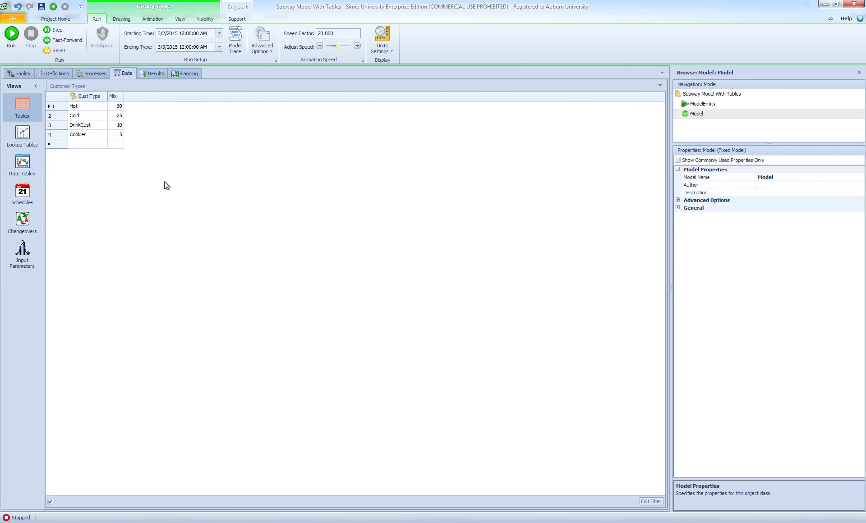
click(24, 108)
click(44, 35)
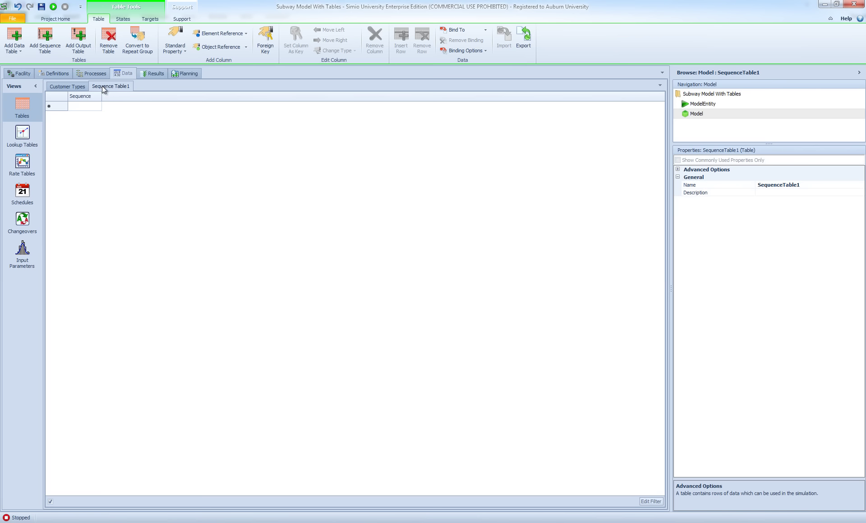
click(70, 85)
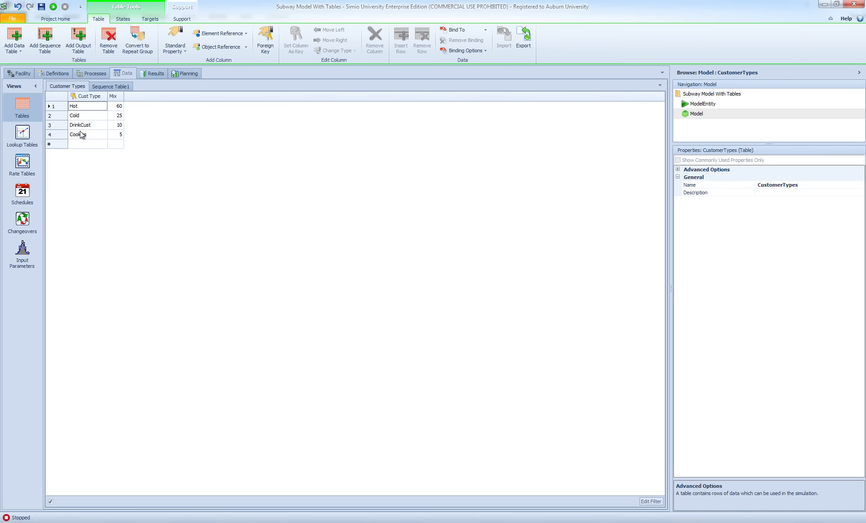
click(110, 86)
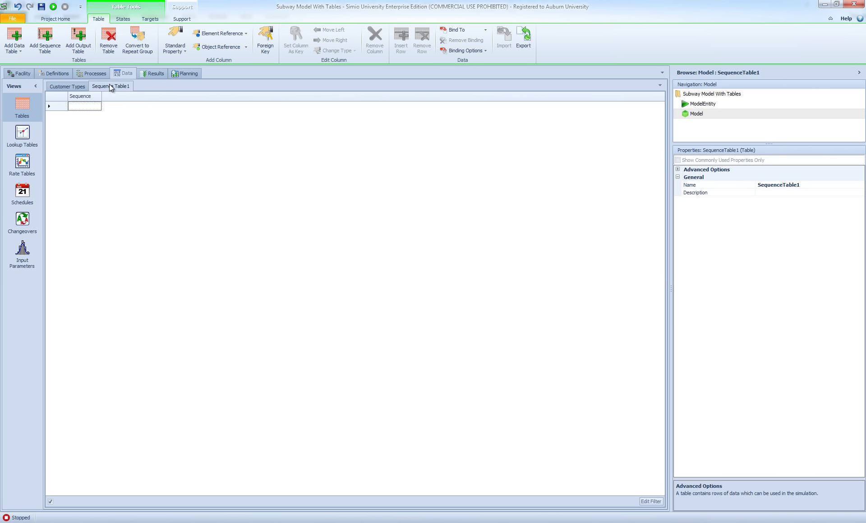
Add a foreign key column to the sequence table and set its Table Key to CustomerTypes.CustType.
click(269, 38)
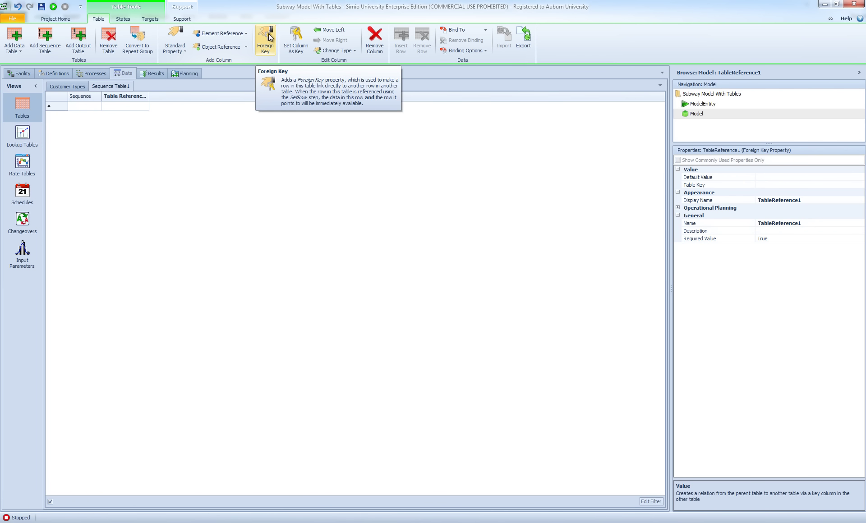
click(786, 185)
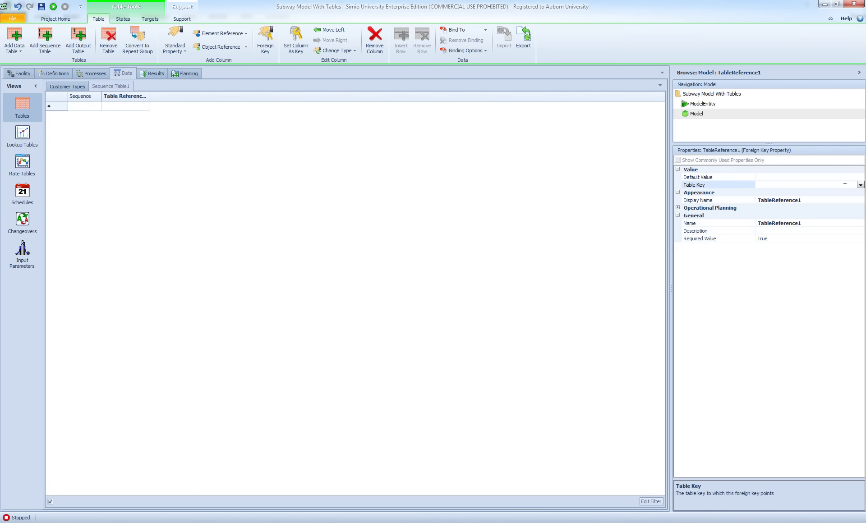
click(860, 185)
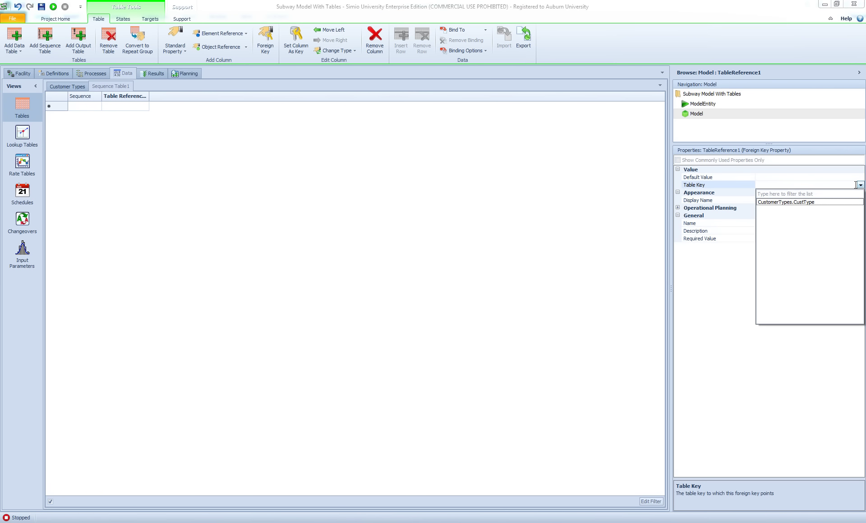
click(797, 204)
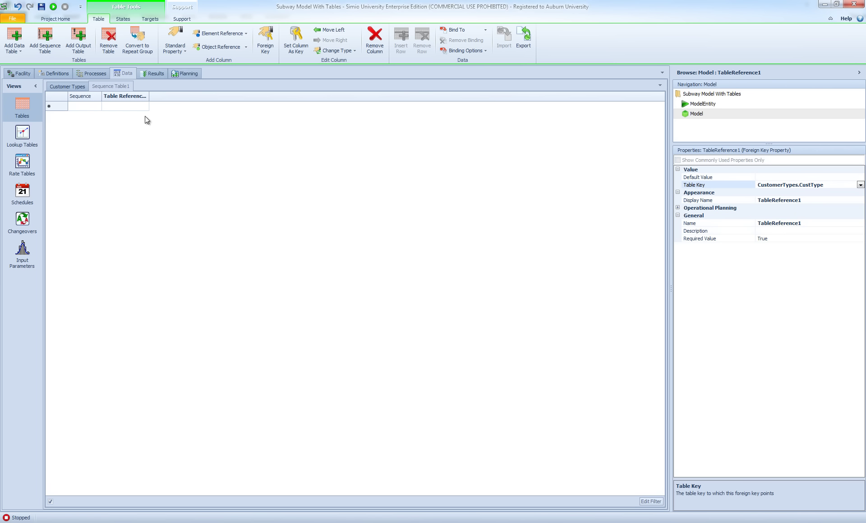
click(82, 86)
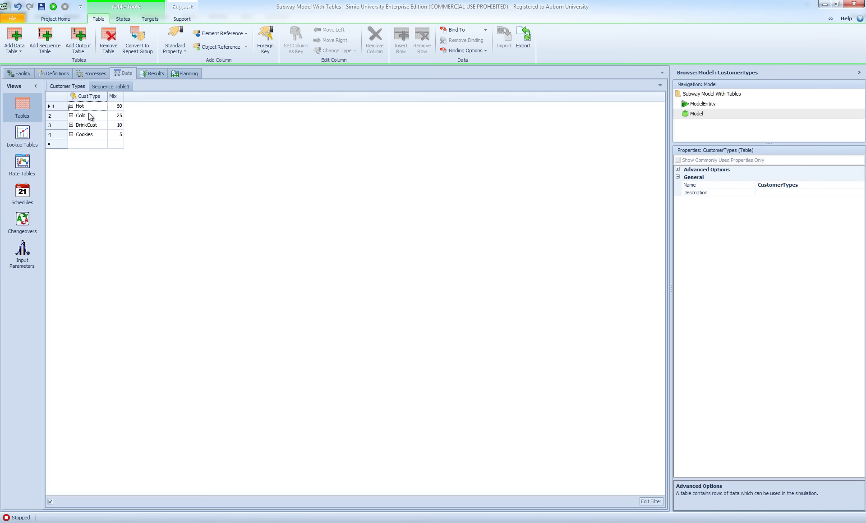
click(110, 86)
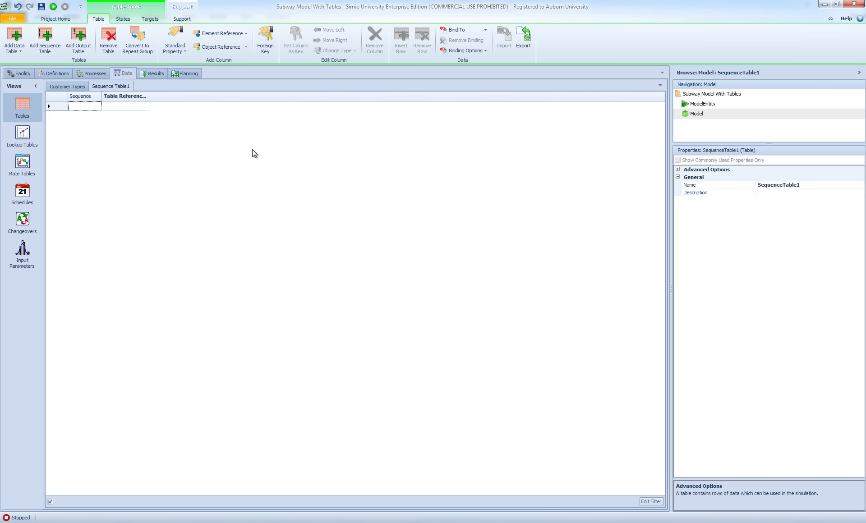
Rename the sequence table's foreign key column to CustType.
click(131, 97)
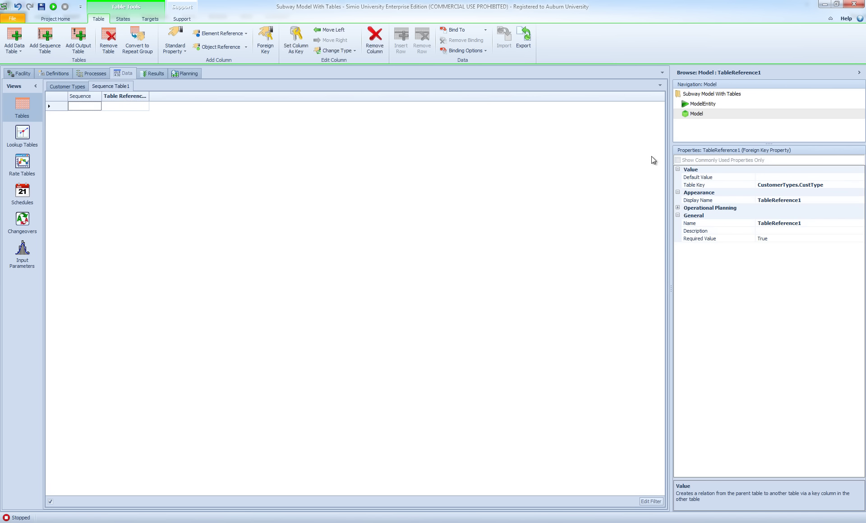
click(807, 223)
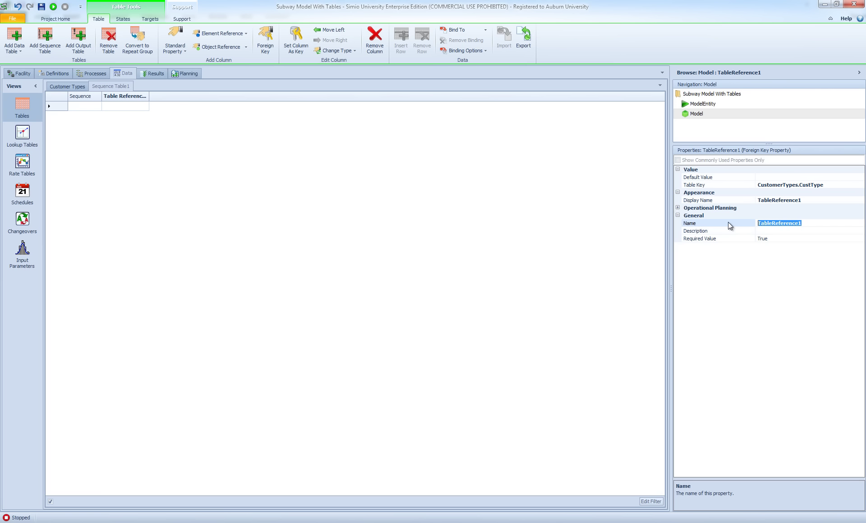
text(CustY)
text(pe)
key(BackSpace)
key(BackSpace)
key(BackSpace)
text(Type)
key(Return)
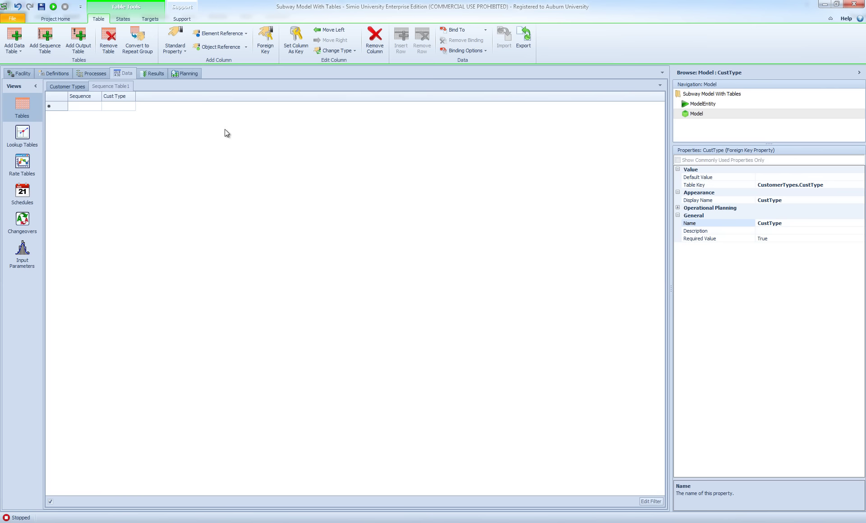
Add an expression property column to the sequence table and name it ServiceTimes.
click(183, 52)
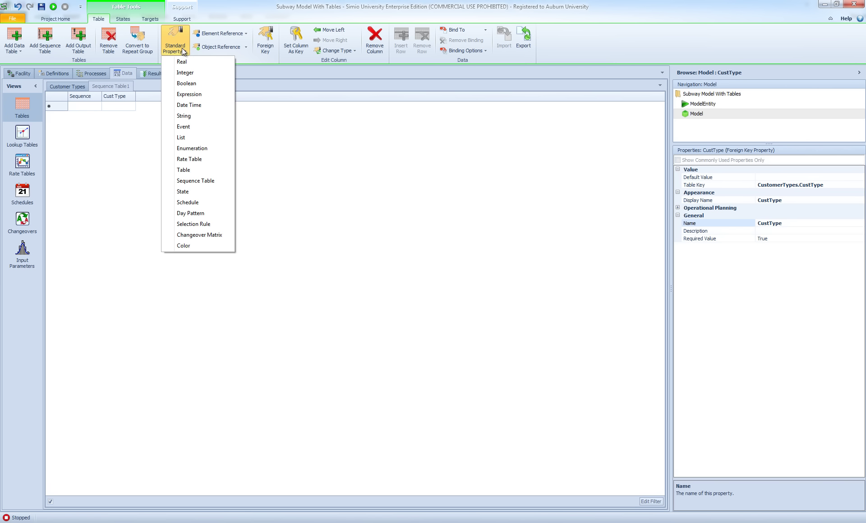
click(187, 95)
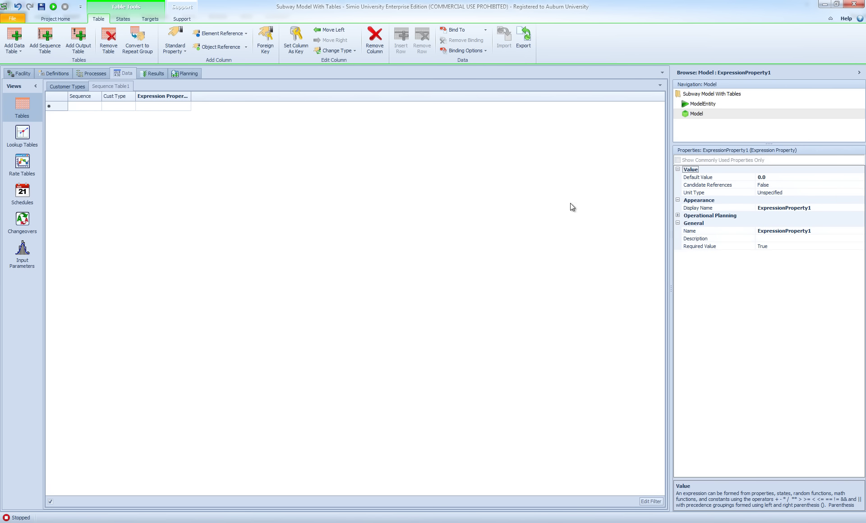
click(823, 231)
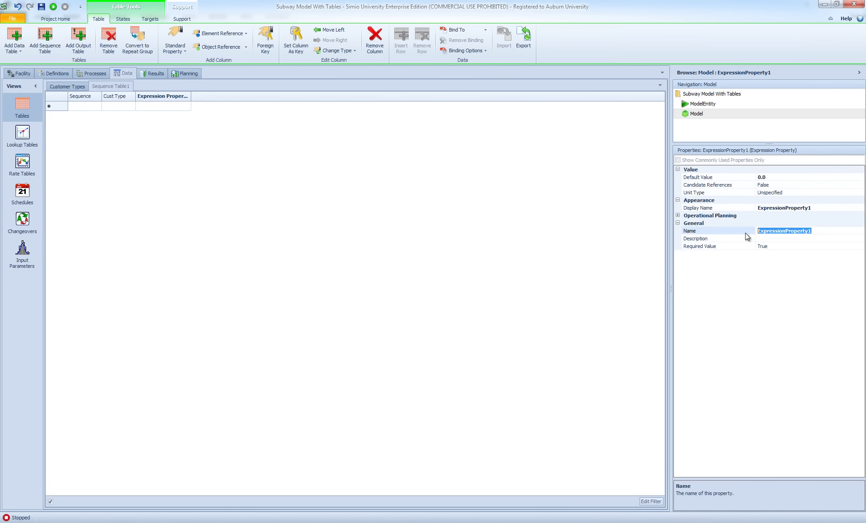
text(ServiceTimes)
key(Return)
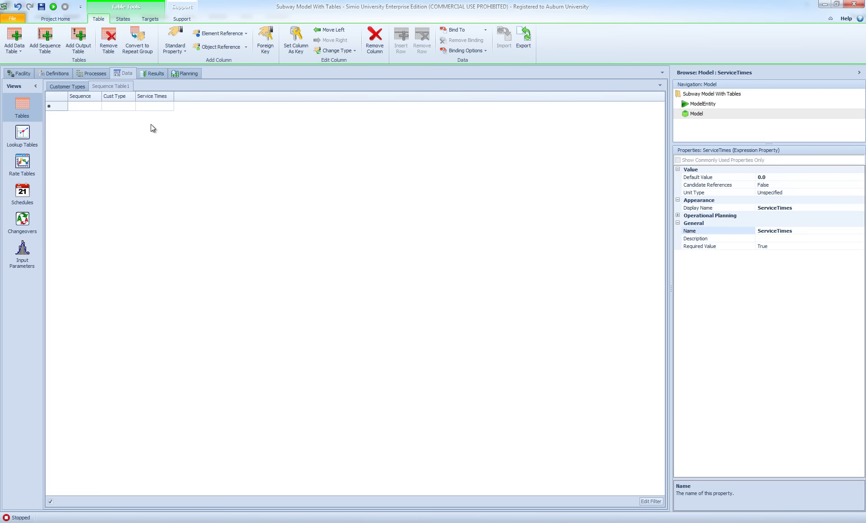
Move the CustType column ahead of the Sequence column so it comes first in the sequence table.
click(117, 97)
click(102, 96)
click(122, 97)
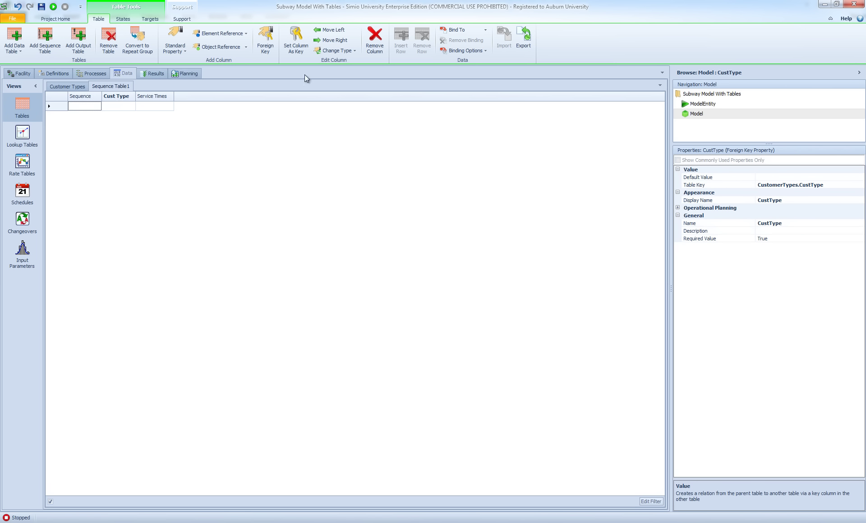
click(332, 30)
click(287, 132)
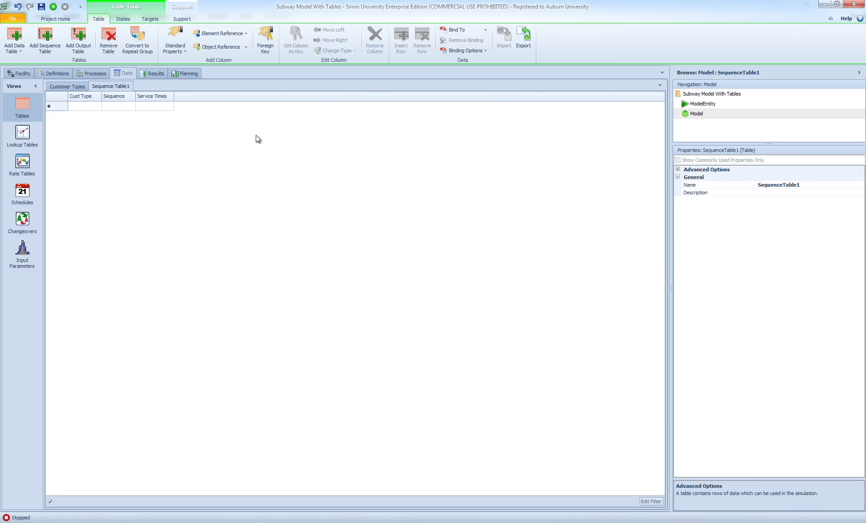
Enter the first two Hot customer rows in the sequence table with destinations Input@Bread and Input@Oven.
click(96, 105)
click(98, 106)
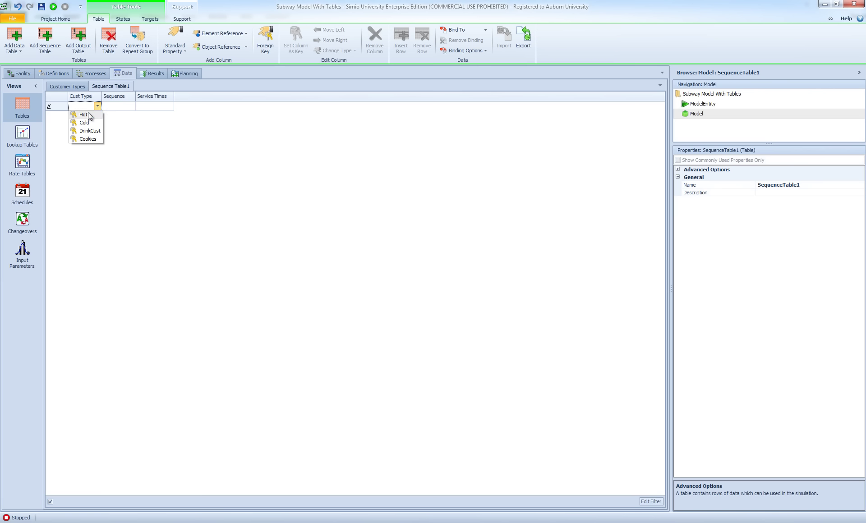
click(90, 115)
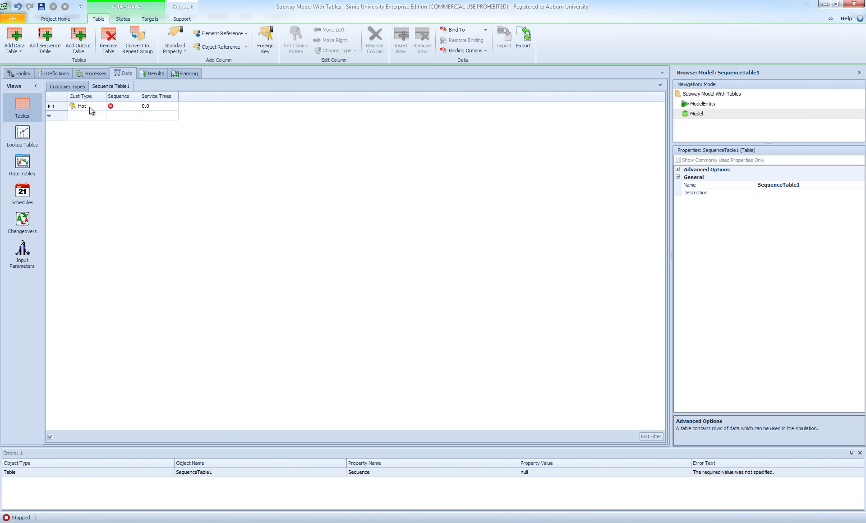
click(127, 106)
click(135, 107)
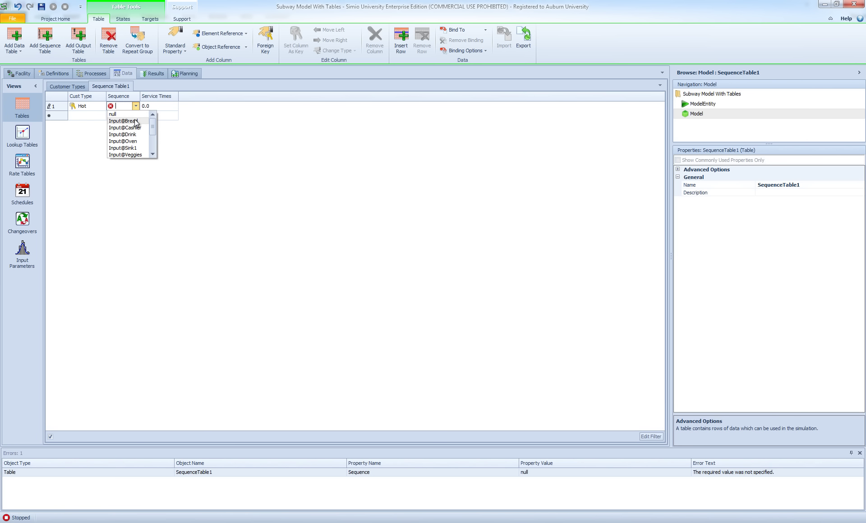
click(135, 121)
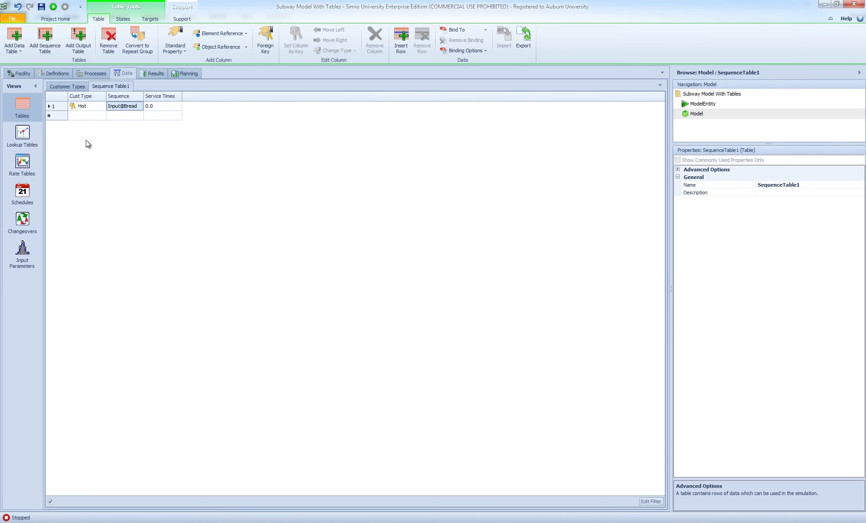
click(97, 115)
click(90, 123)
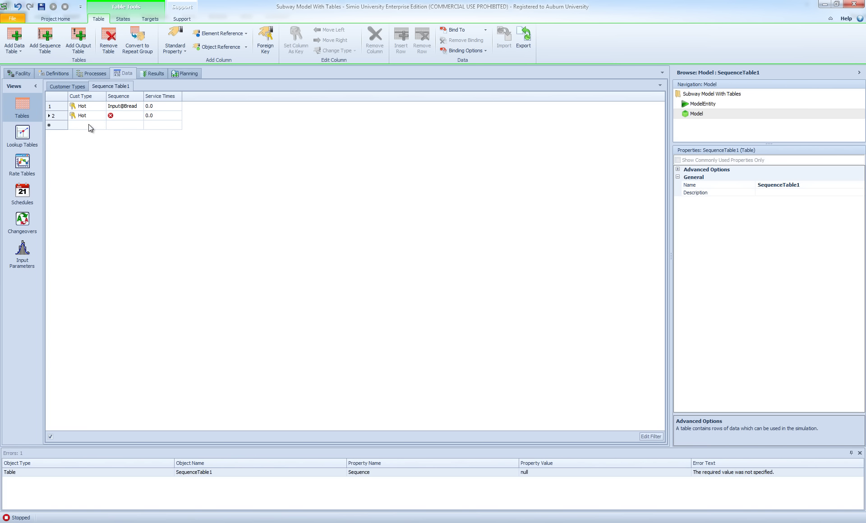
click(126, 115)
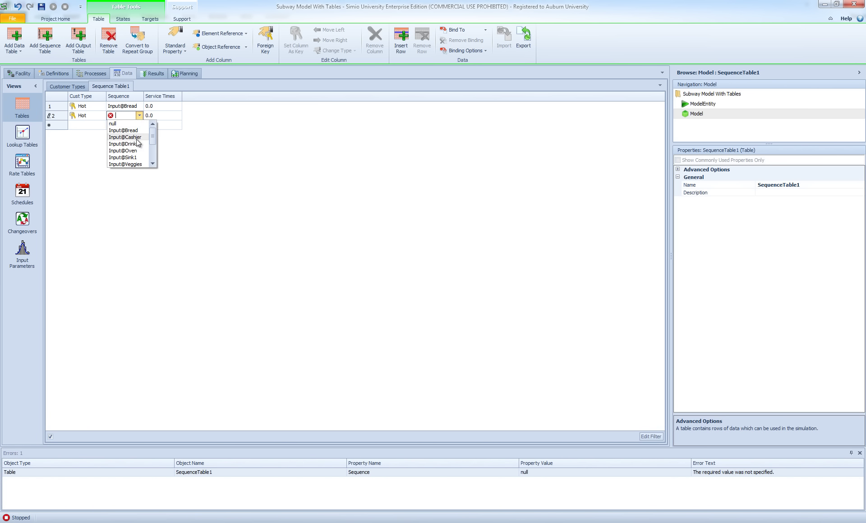
click(135, 151)
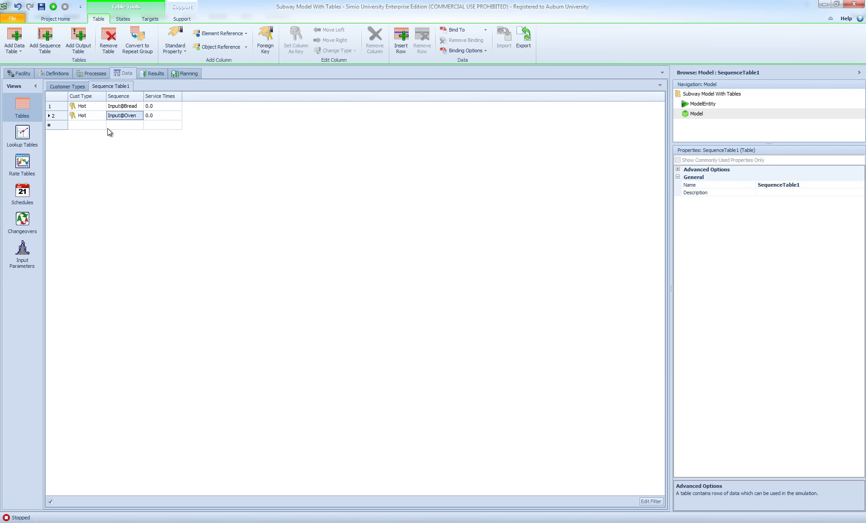
Add two more Hot rows to the sequence table, routed to Input@Veggies and Input@Cashier.
click(96, 125)
click(91, 141)
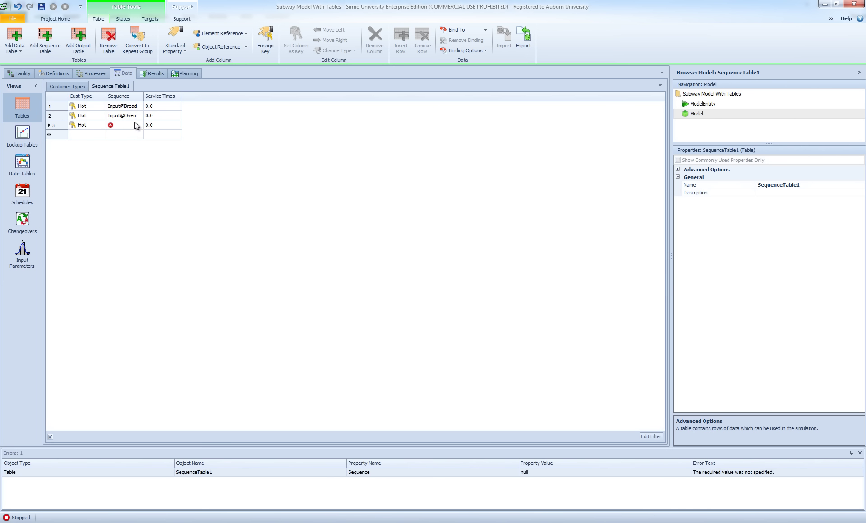
click(137, 125)
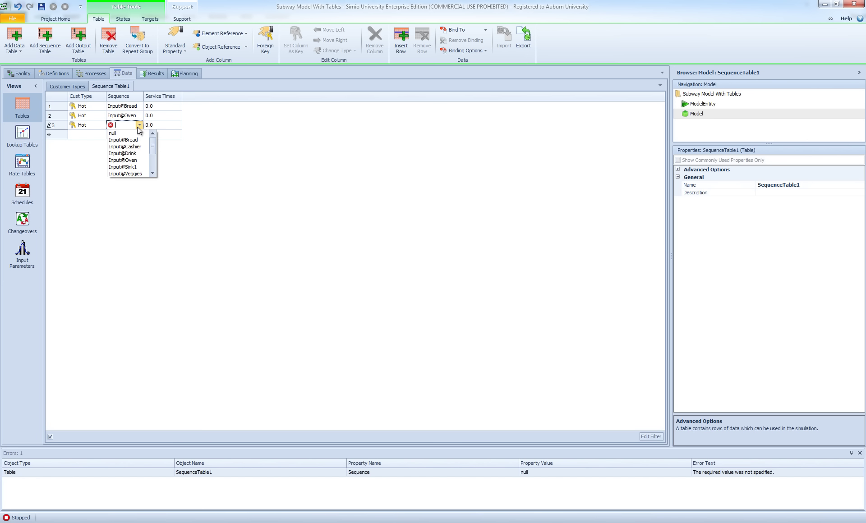
click(136, 173)
click(100, 136)
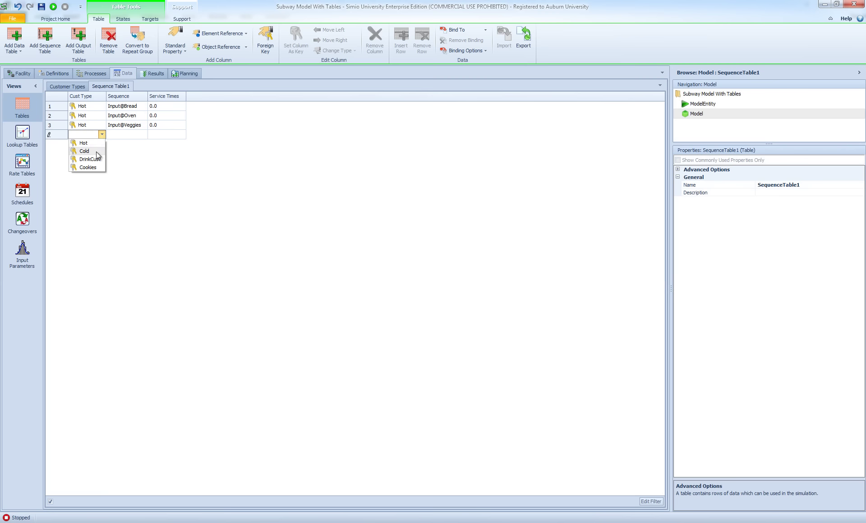
click(92, 143)
click(143, 135)
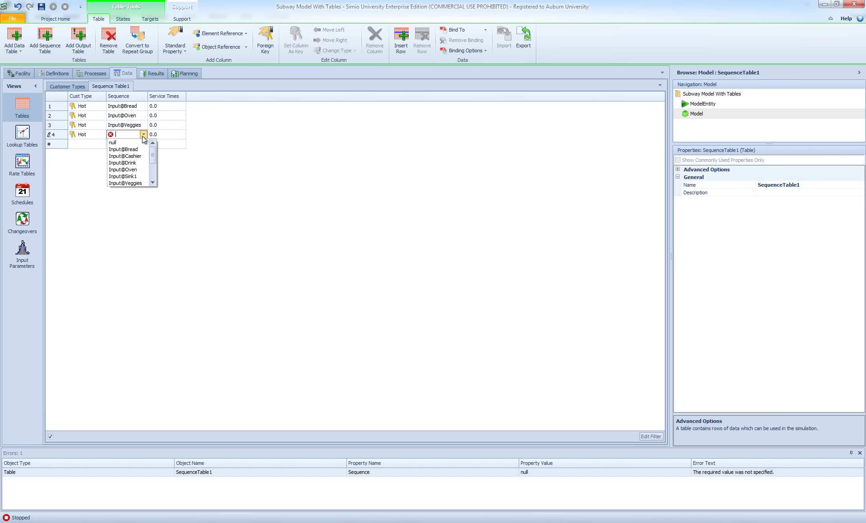
click(125, 156)
Complete the Hot customer sequence with rows for Input@Drink and Input@Sink1.
click(100, 143)
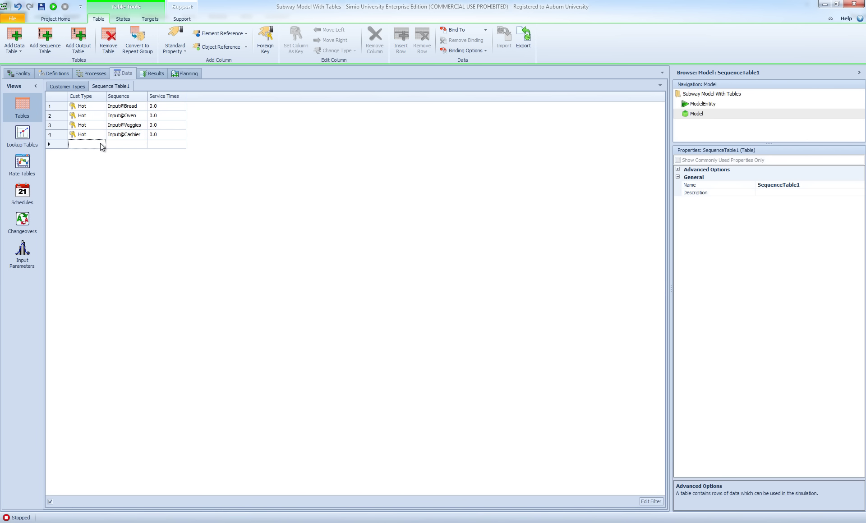
click(97, 152)
click(140, 143)
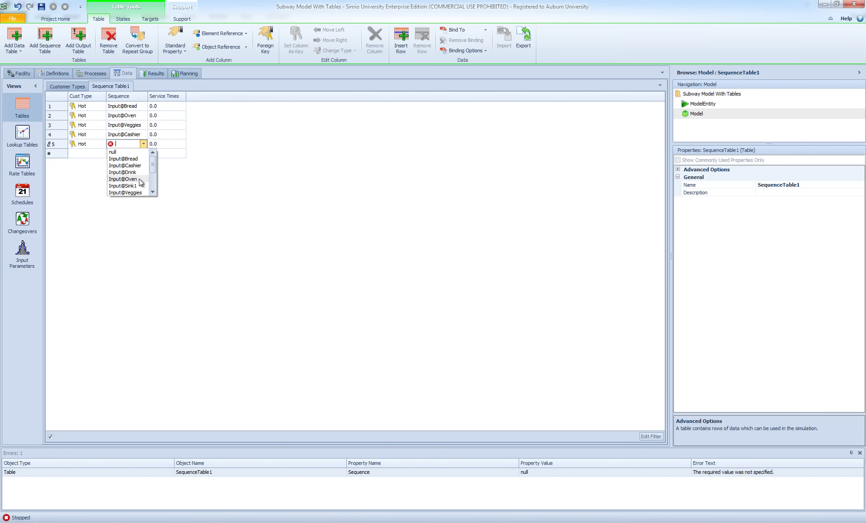
click(132, 172)
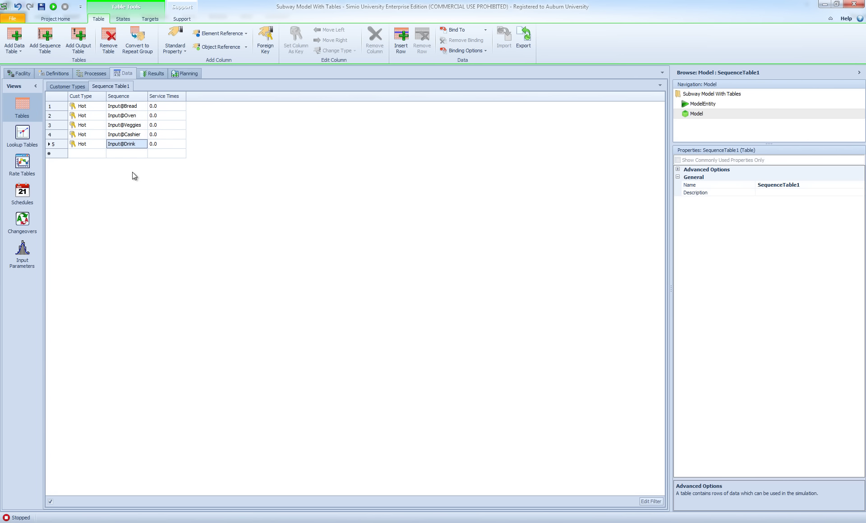
click(98, 153)
click(84, 161)
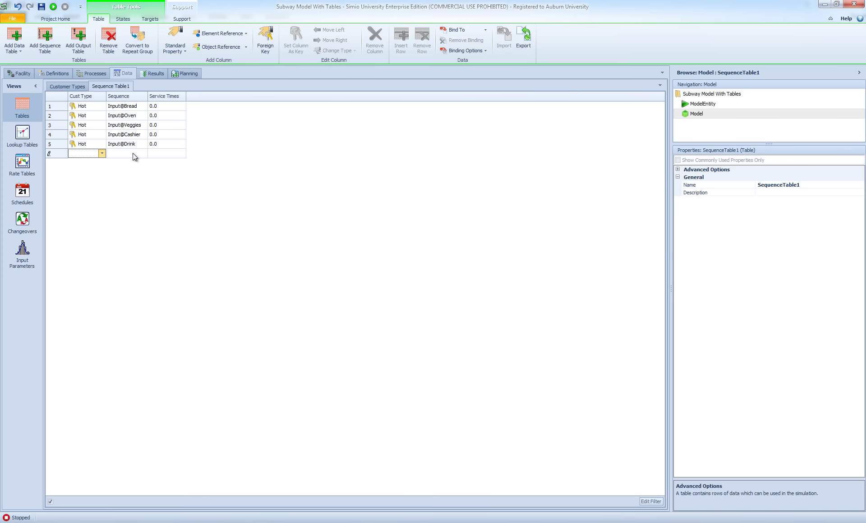
click(144, 153)
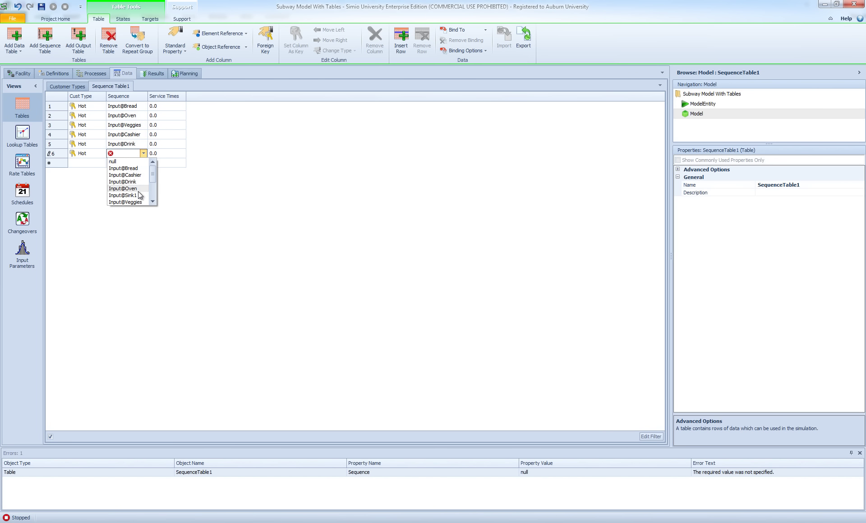
click(132, 195)
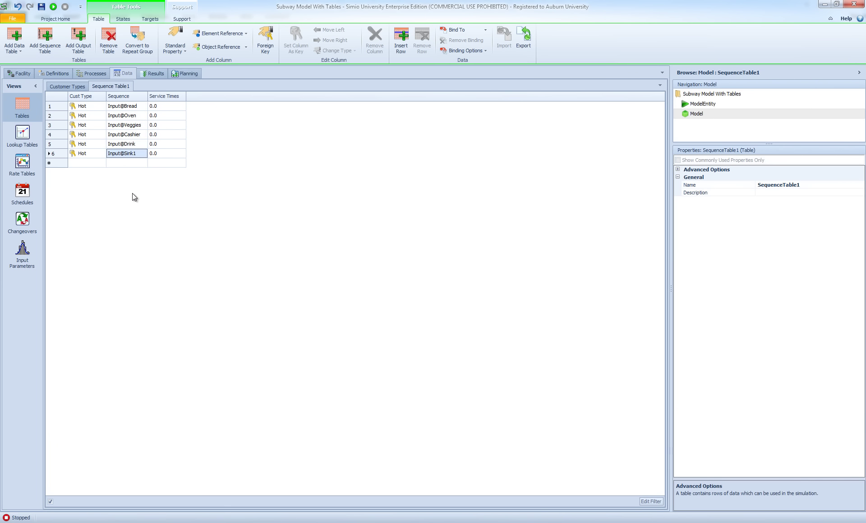
Start the Cold customer sequence with rows routed to Input@Bread and Input@Veggies.
click(104, 165)
click(88, 179)
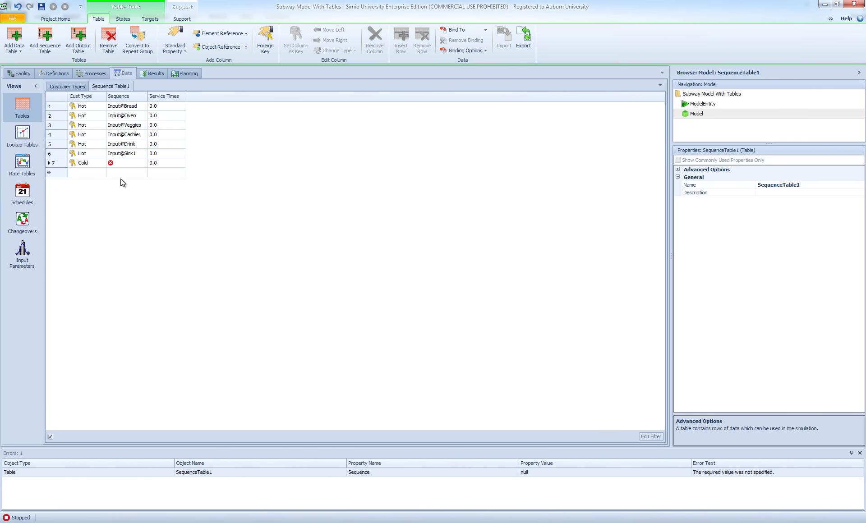
click(140, 163)
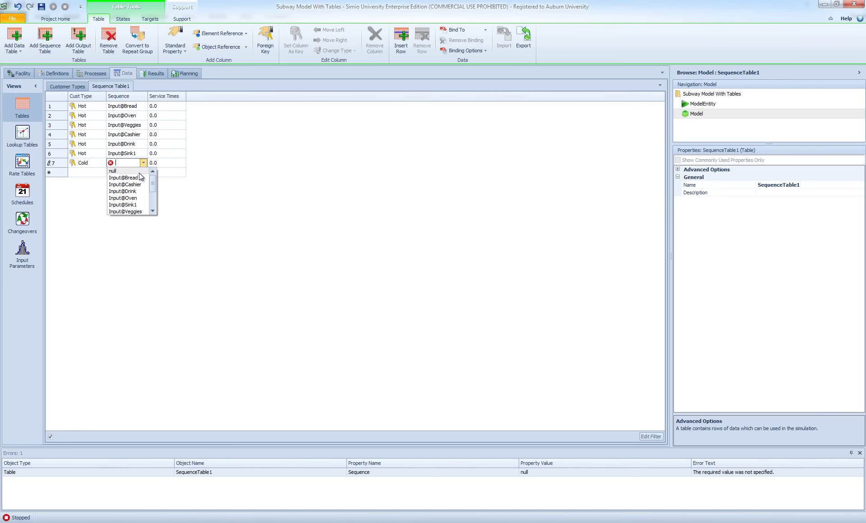
click(135, 178)
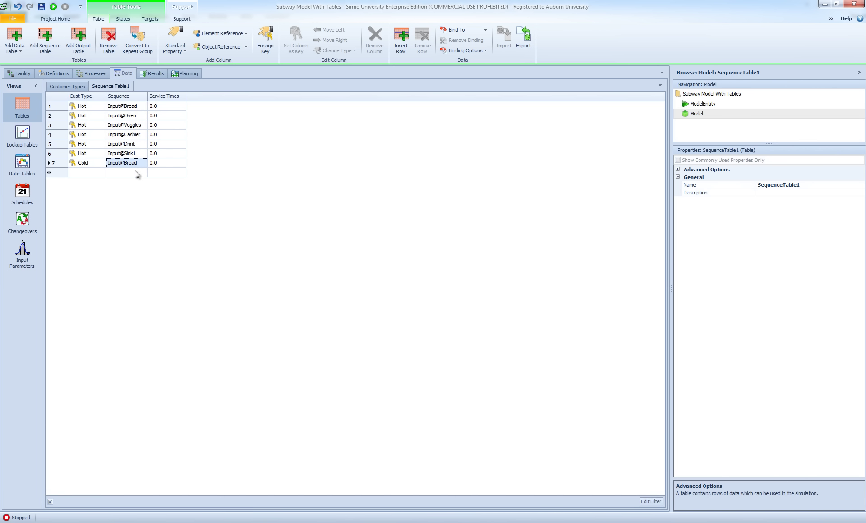
click(100, 172)
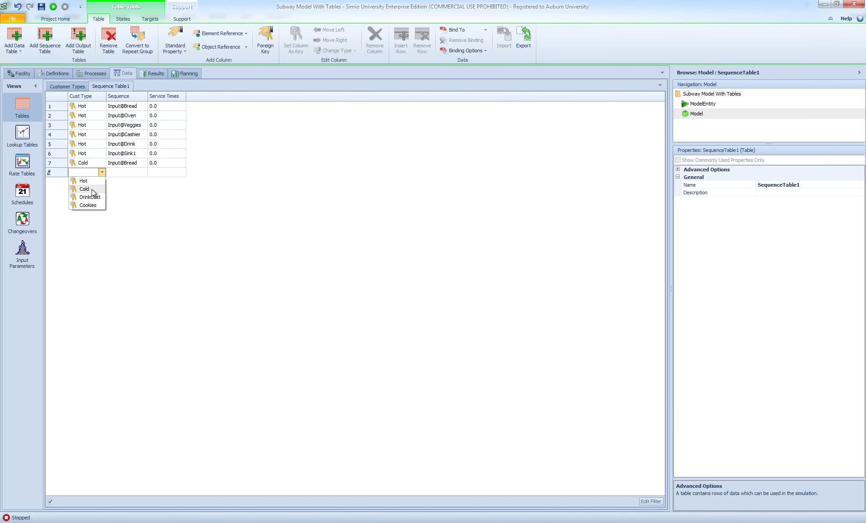
click(91, 188)
click(146, 172)
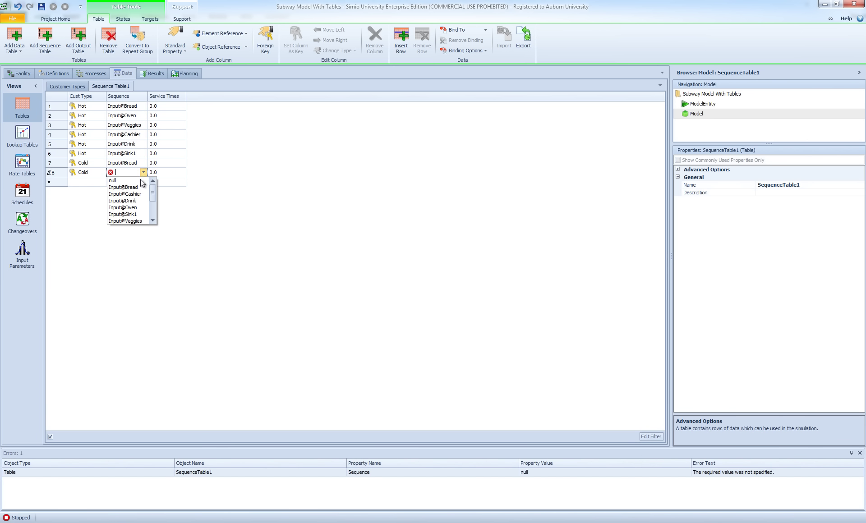
click(134, 221)
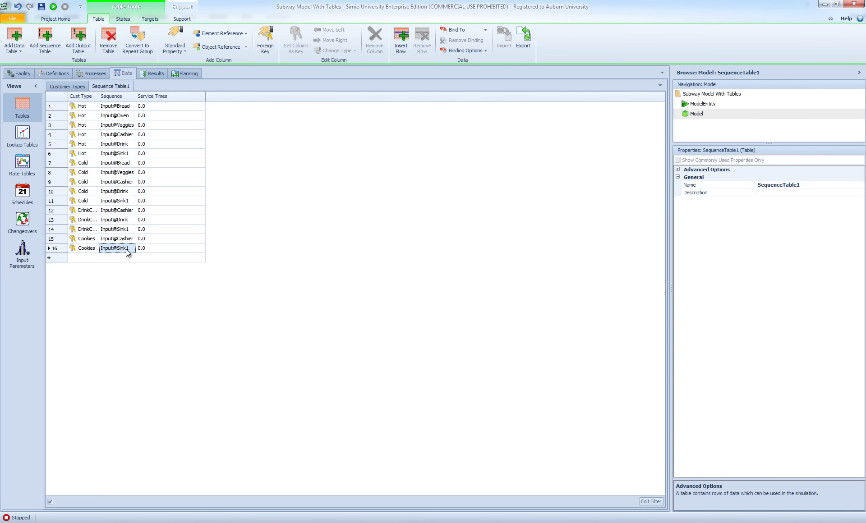
Set the service time of the Hot customer's Input@Bread row to Random.Triangular(1,1.5,2).
click(166, 106)
click(166, 107)
text(R)
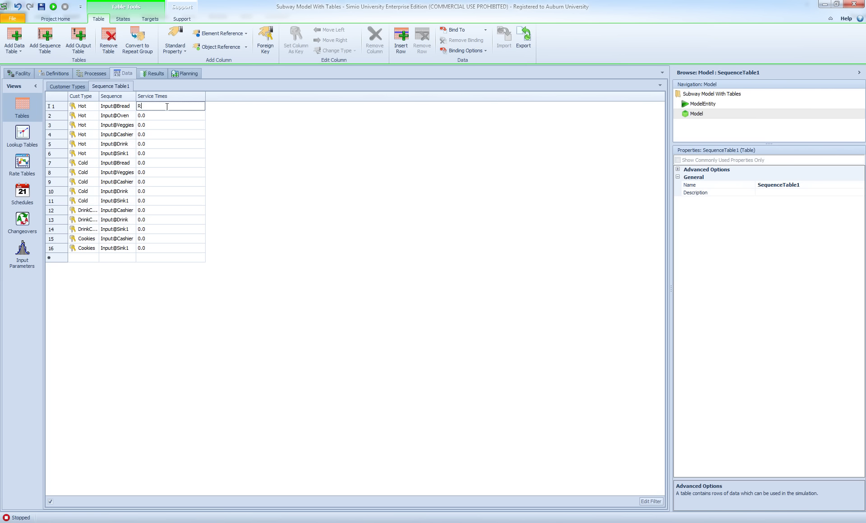
text(andom.Triangular)
text((1,1.5,2))
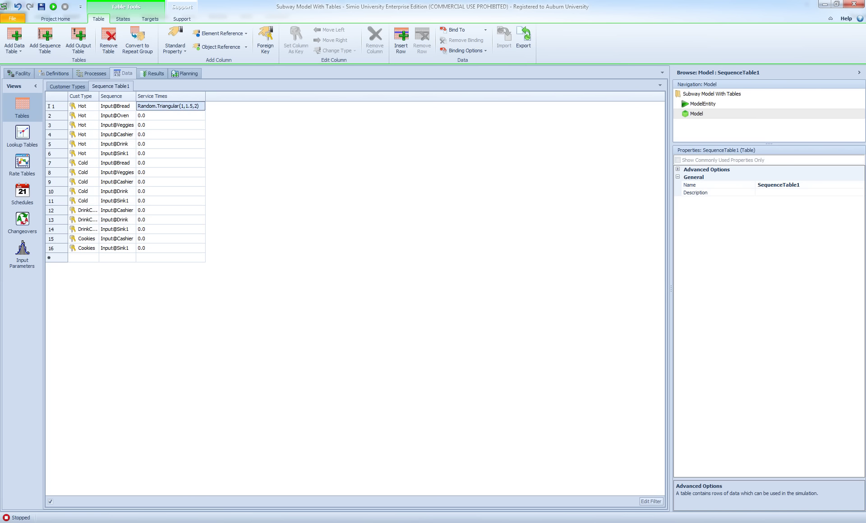
Check the triangular service times in the Subway Data workbook in Excel, and export Simio's sequence table as SequenceTable1.csv.
click(209, 521)
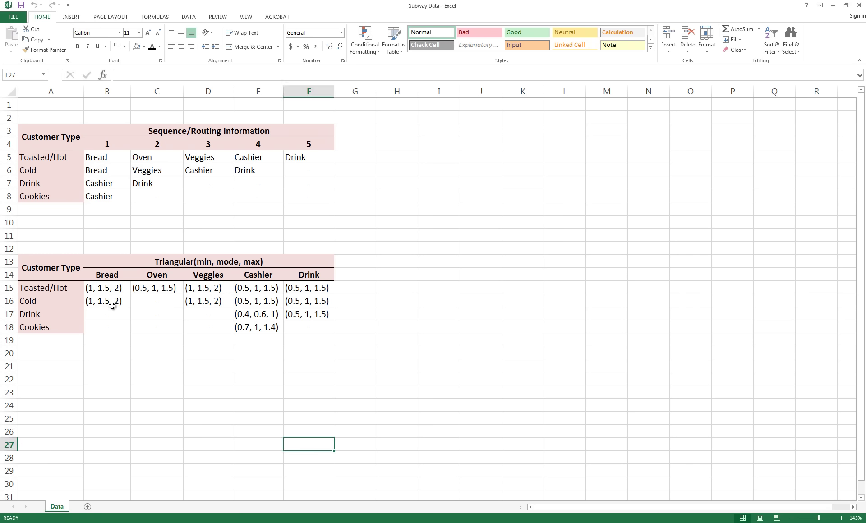
key(alt+Tab)
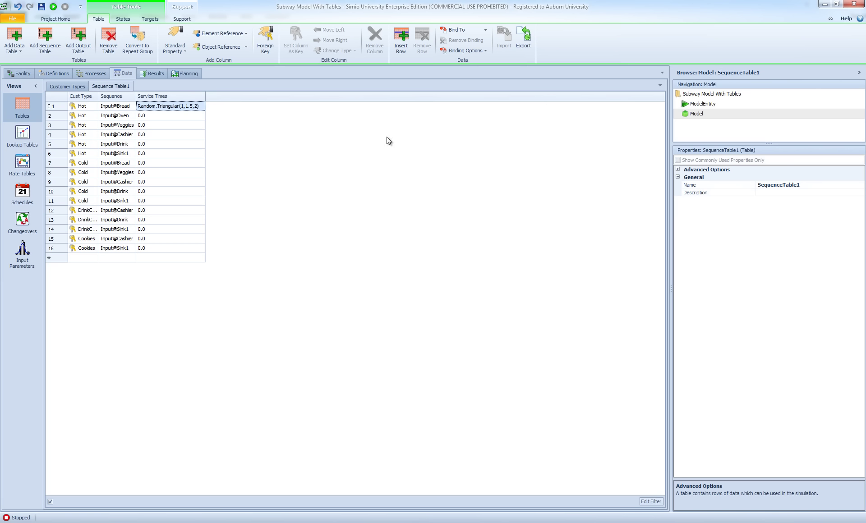
click(526, 37)
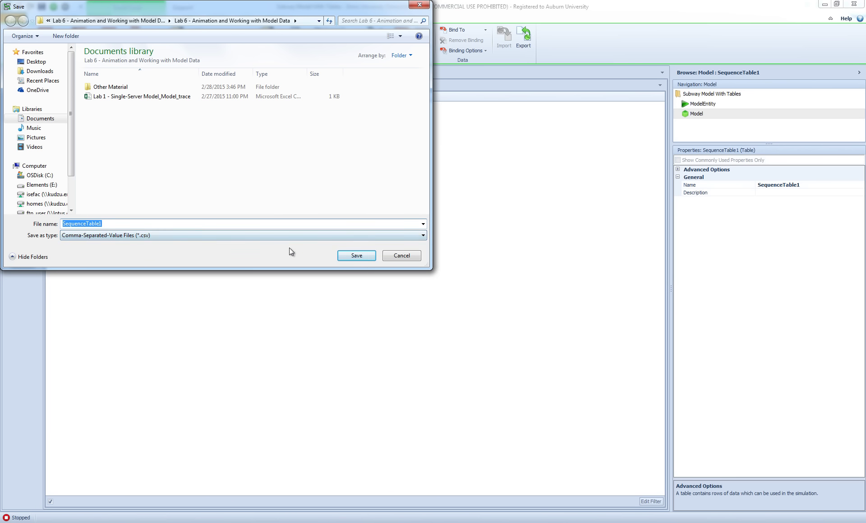
click(360, 255)
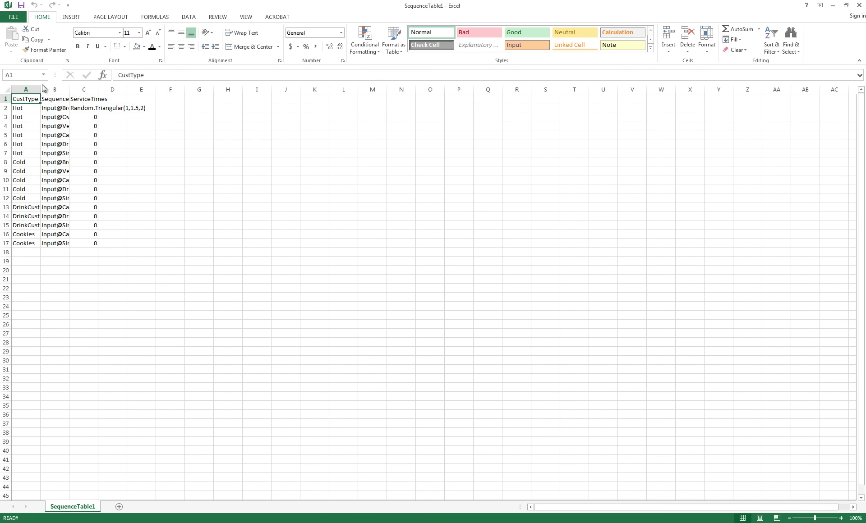
In Excel, fit the CustType, Sequence and ServiceTimes columns of the exported SequenceTable1 file to their contents.
drag(31, 89, 97, 89)
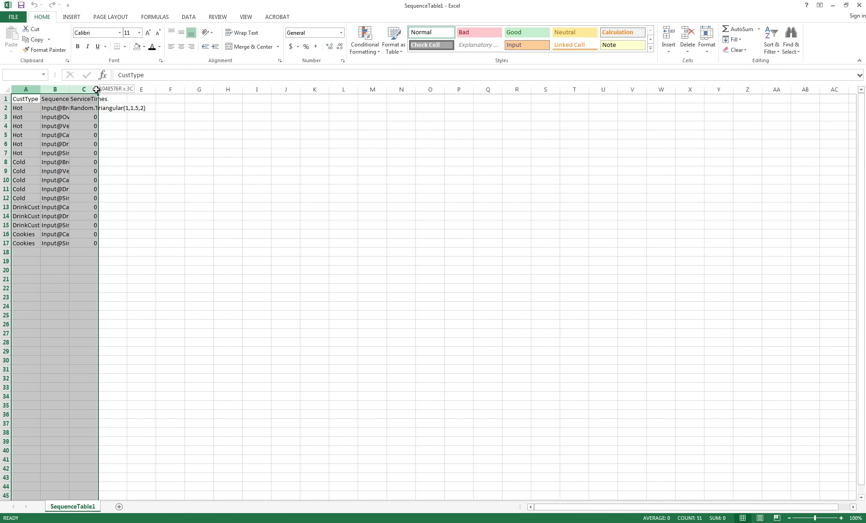
double_click(40, 89)
click(294, 240)
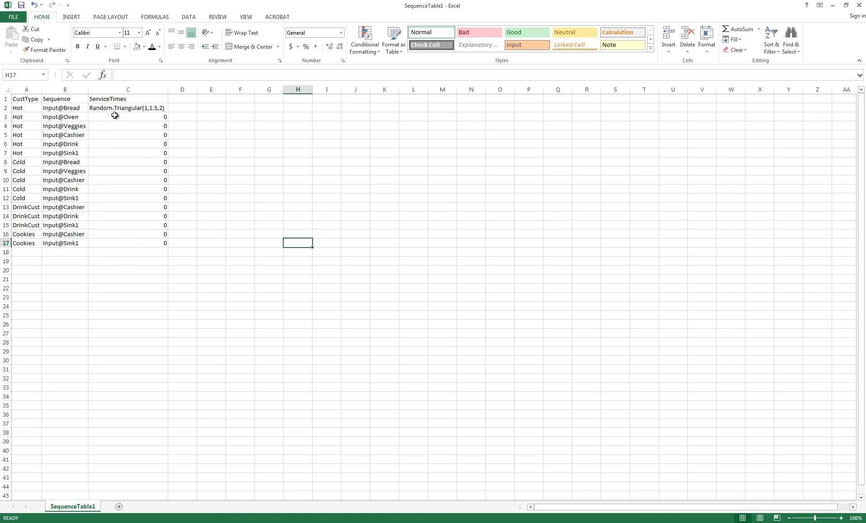
Review the sequence table in Simio and return to the SequenceTable1 file in Excel.
key(alt+Tab)
key(alt+Tab)
key(alt+Tab)
key(alt+Tab)
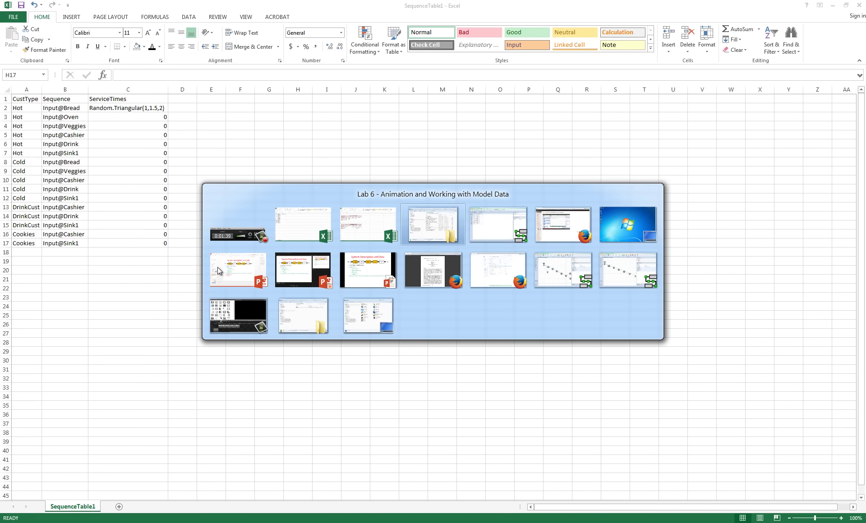
key(alt+Tab)
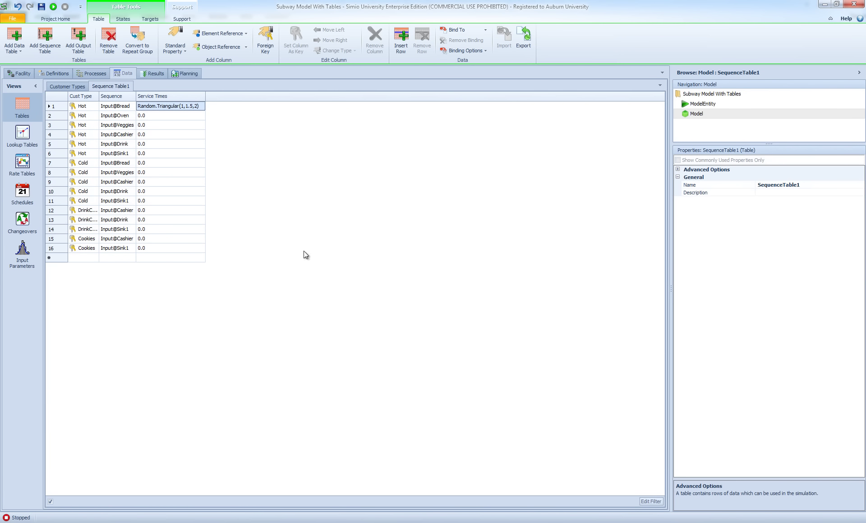
key(alt+Tab)
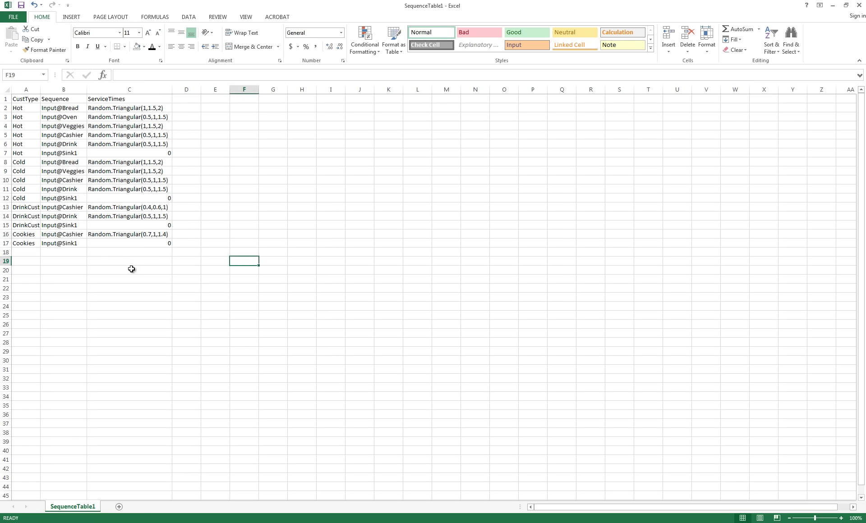
Fit the column widths of the completed SequenceTable1 file, and close it with its changes saved in CSV format.
double_click(41, 92)
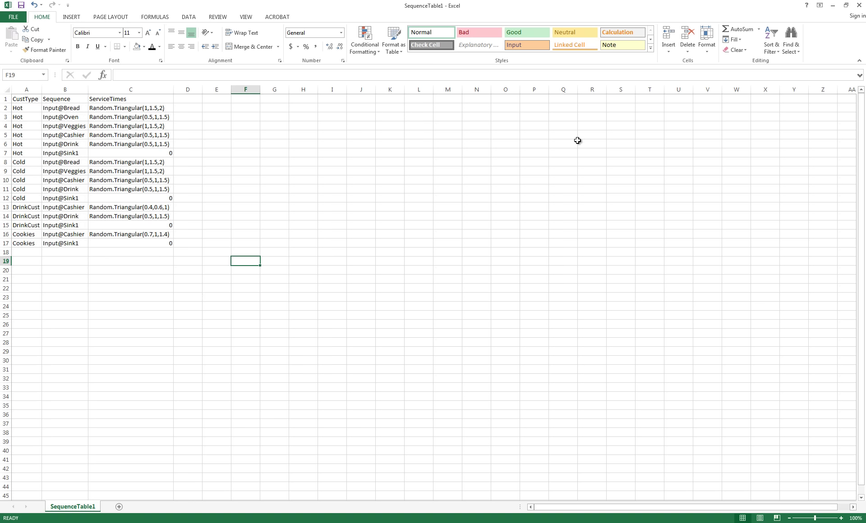
click(859, 5)
click(395, 283)
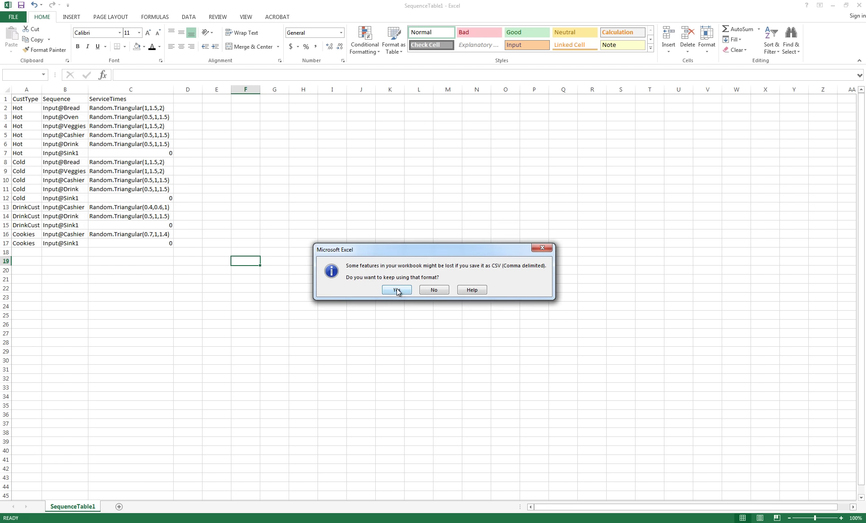
click(397, 290)
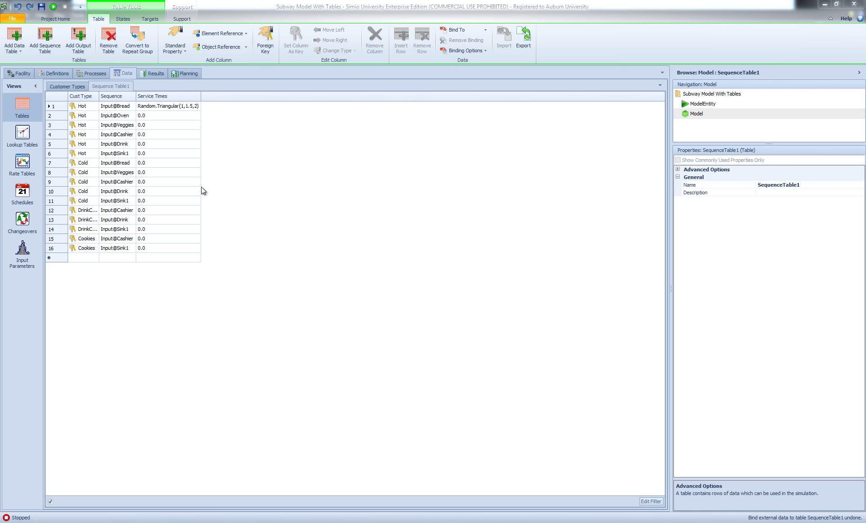
Bind the sequence table in Simio to SequenceTable1.csv, with a comma separator and the first line as column headings.
click(484, 30)
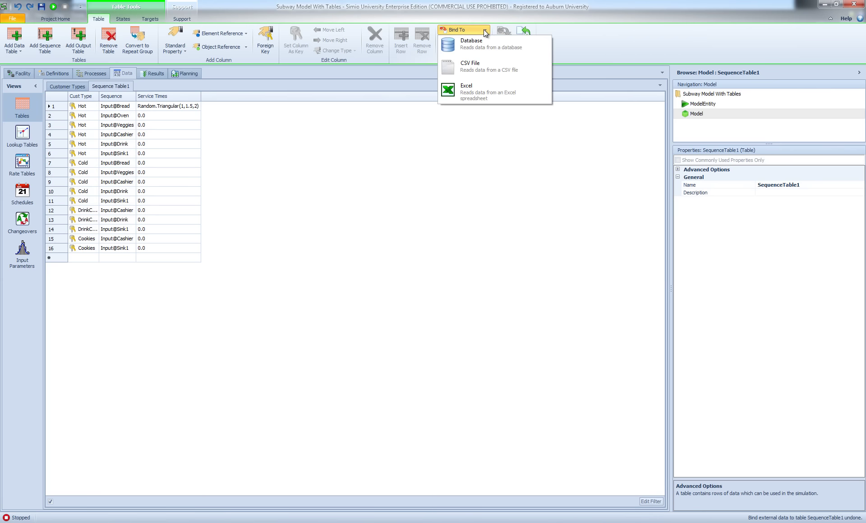
click(473, 65)
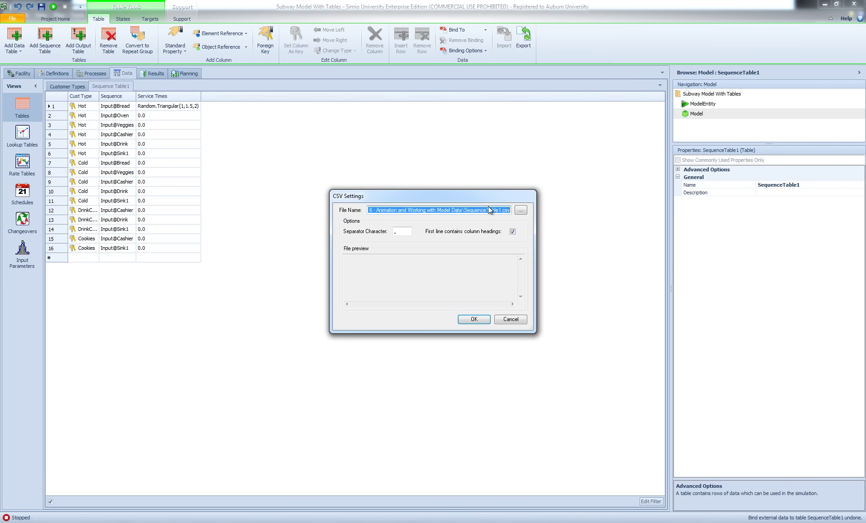
click(520, 211)
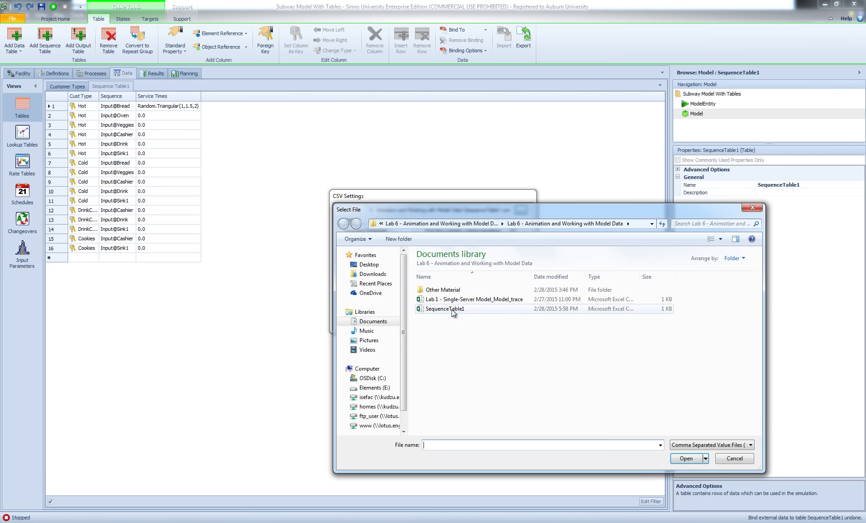
click(451, 309)
click(681, 460)
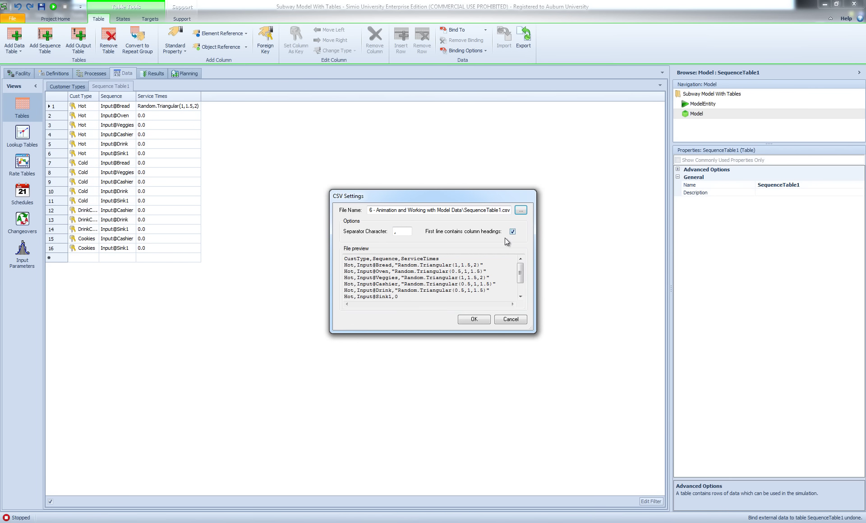
click(474, 318)
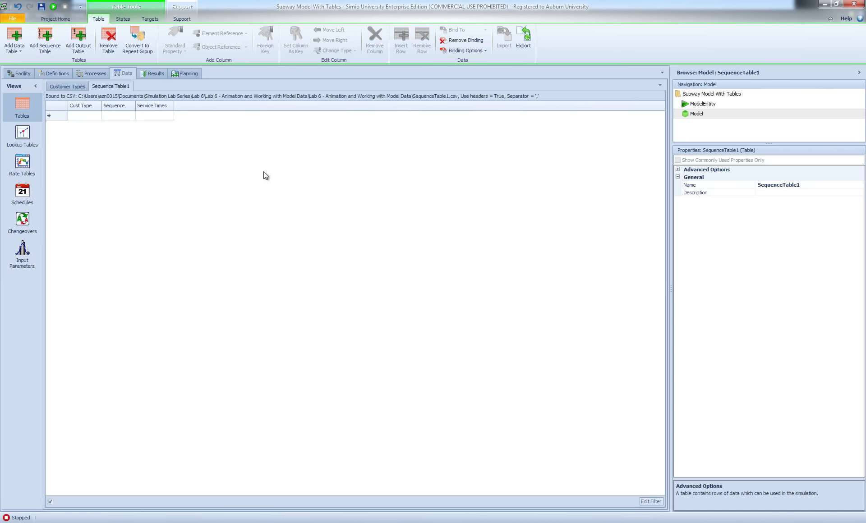
Set the sequence table's binding option to Manual and import the rows from the bound CSV file.
click(485, 50)
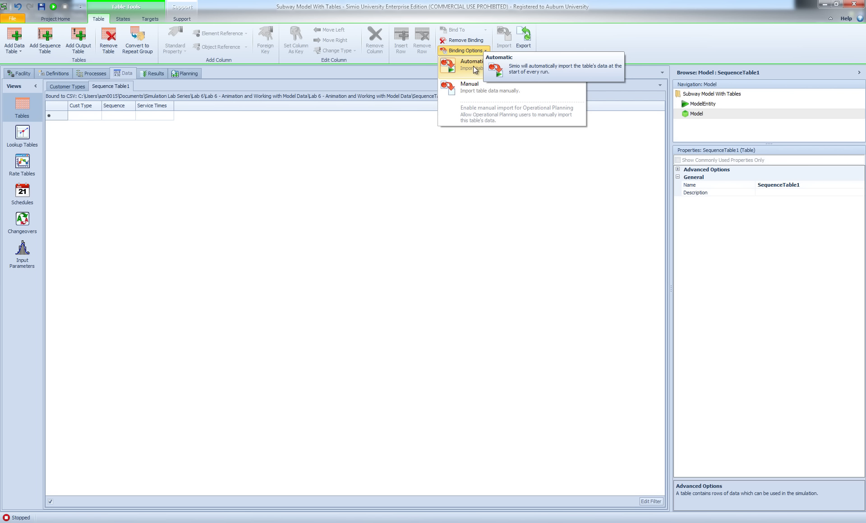
click(470, 90)
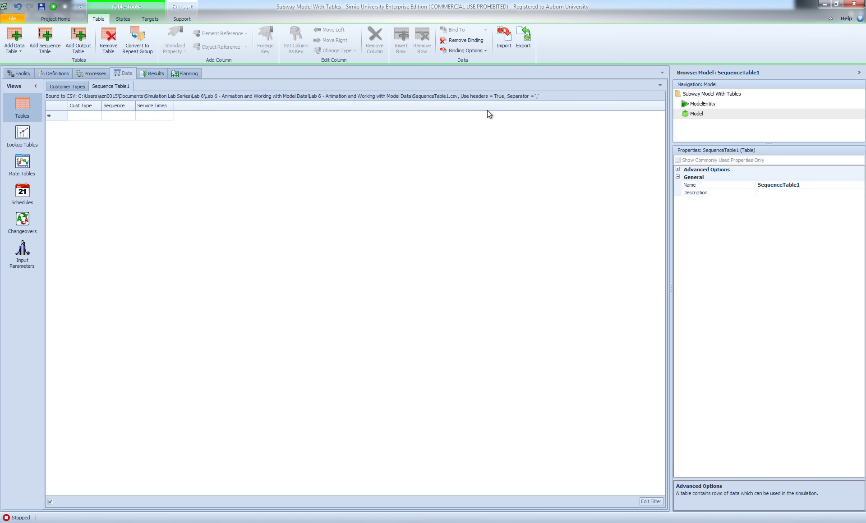
click(518, 40)
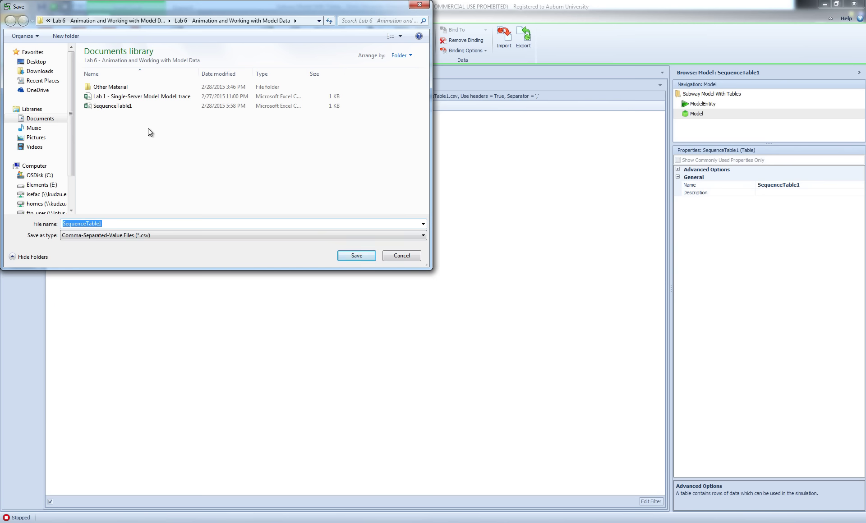
click(402, 255)
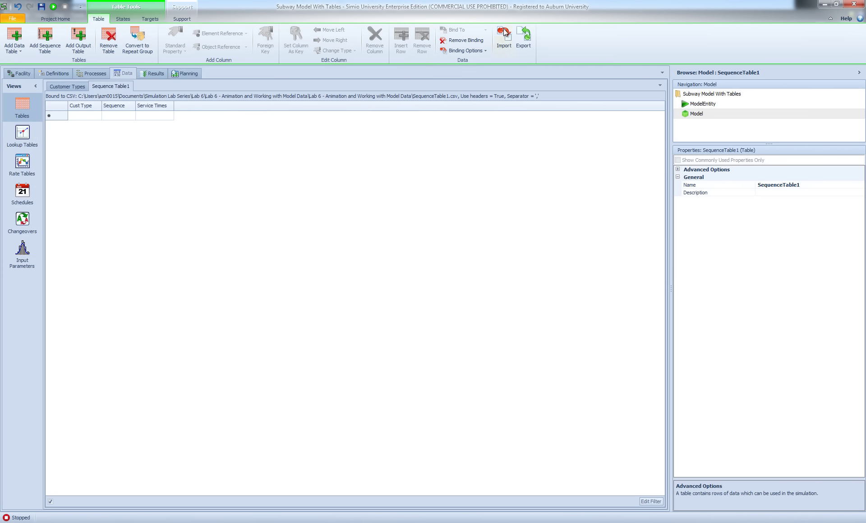
click(504, 40)
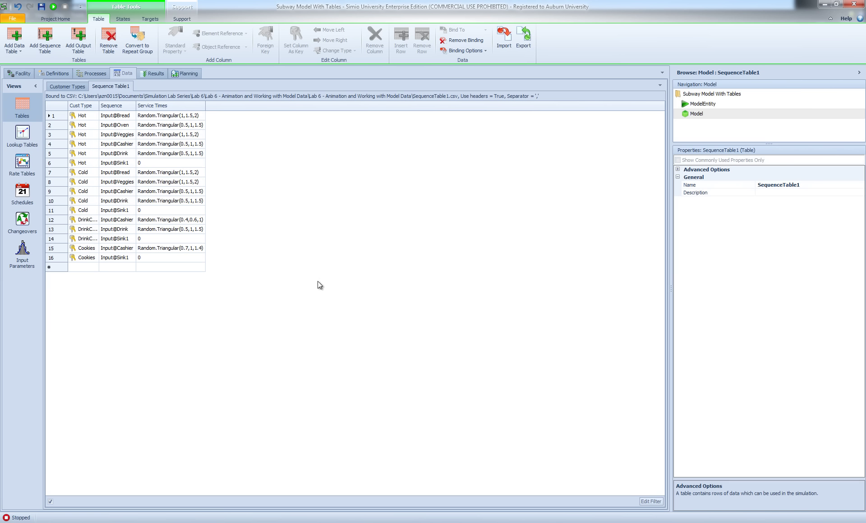
Undo the last processing time change, and set Processing Time of the Bread, Oven, Veggies, Cashier and Drink servers to SequenceTable1.ServiceTimes.
key(ctrl+z)
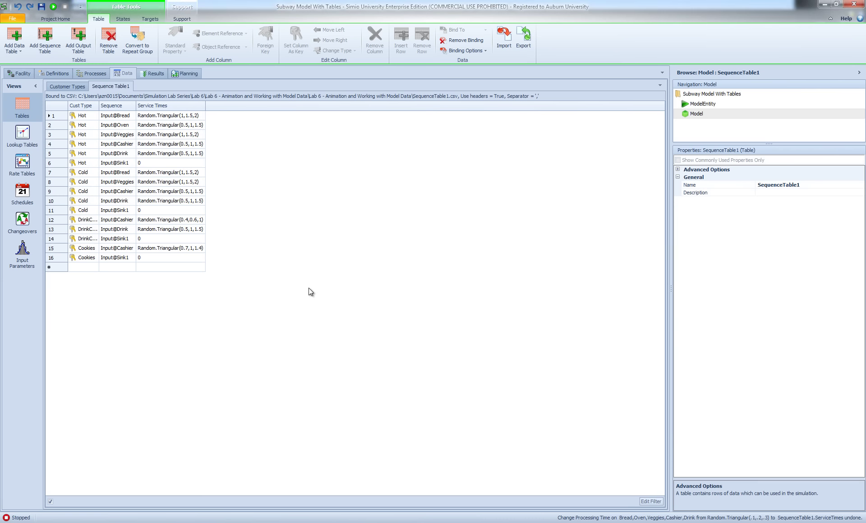
click(19, 74)
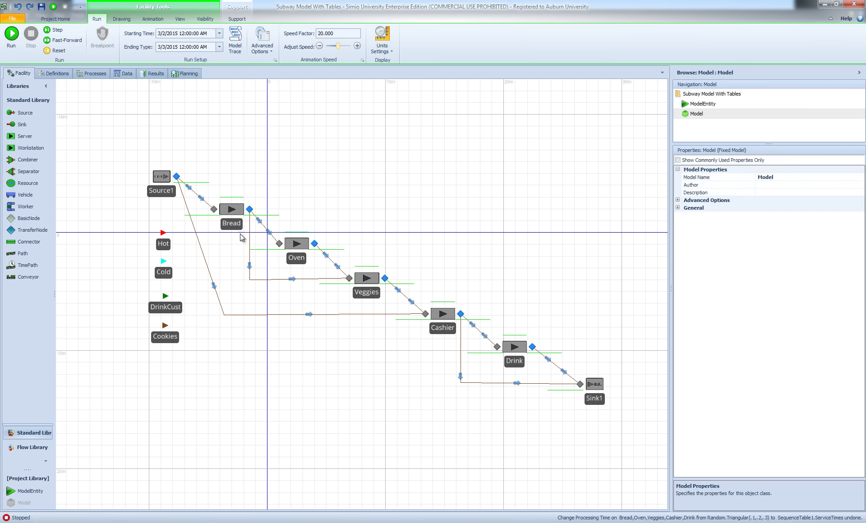
click(231, 212)
ctrl+click(299, 245)
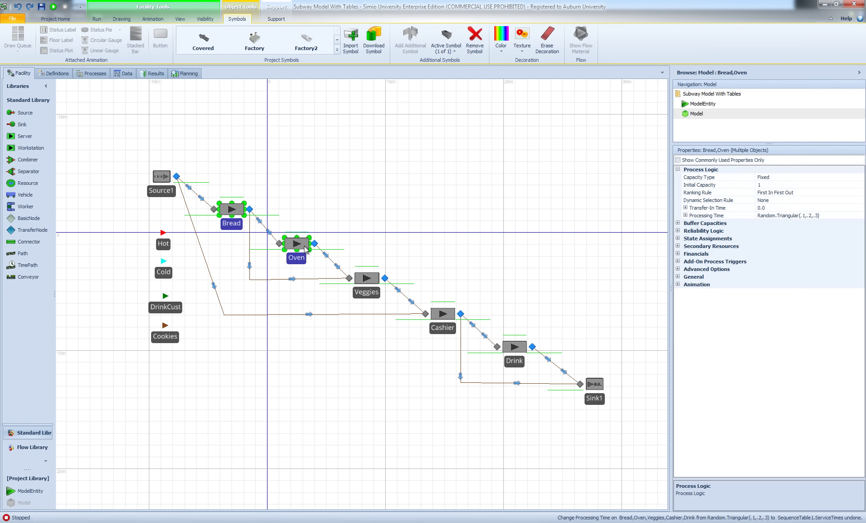
ctrl+click(369, 279)
ctrl+click(445, 315)
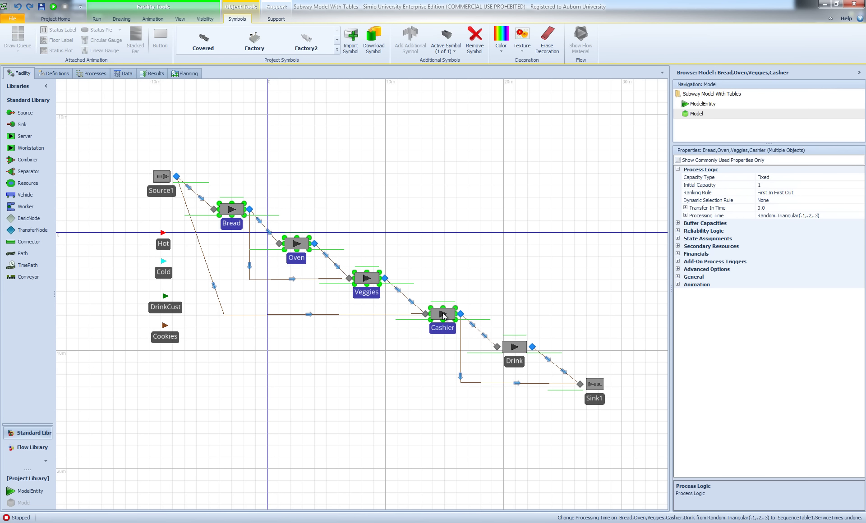
ctrl+click(513, 352)
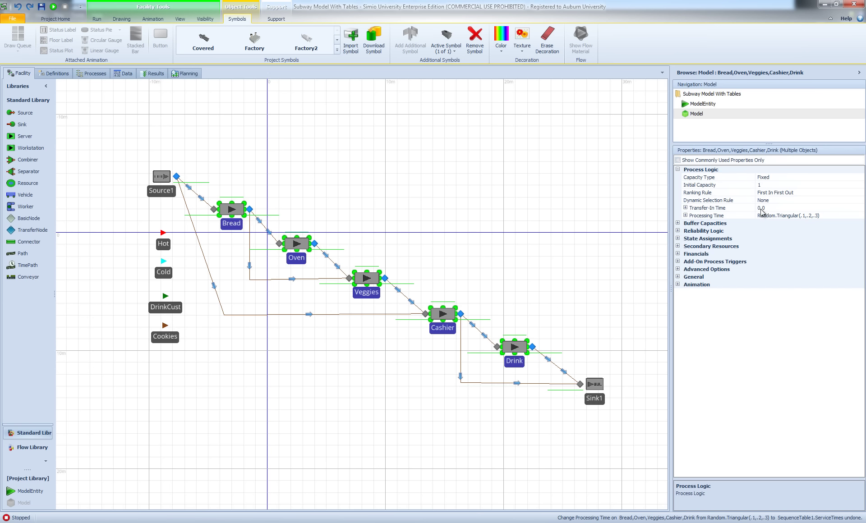
click(852, 216)
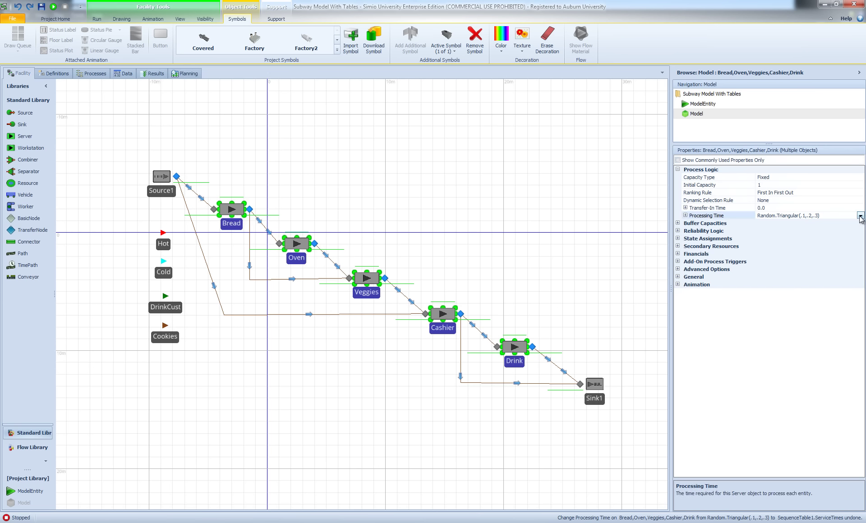
click(860, 216)
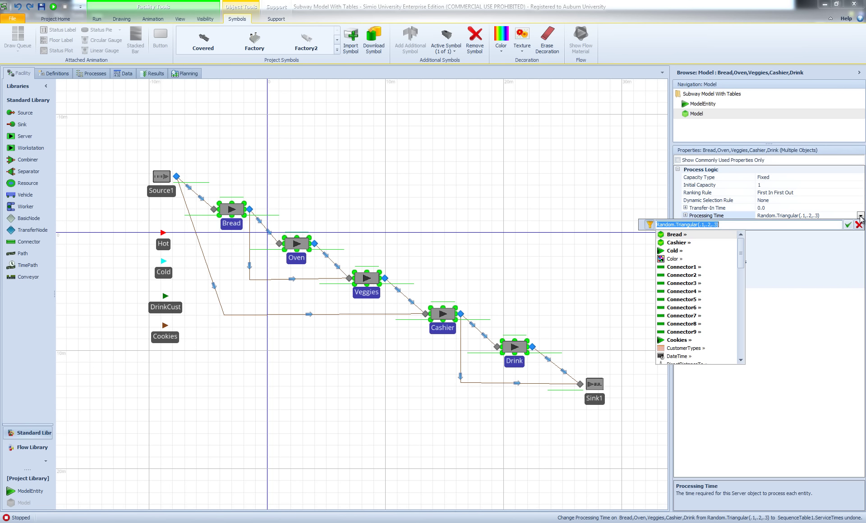
click(741, 253)
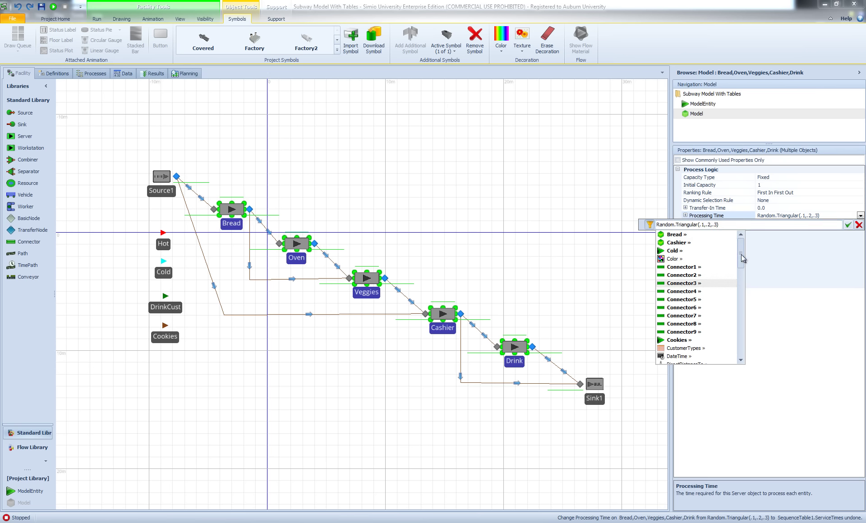
drag(729, 226, 616, 221)
text(Seq)
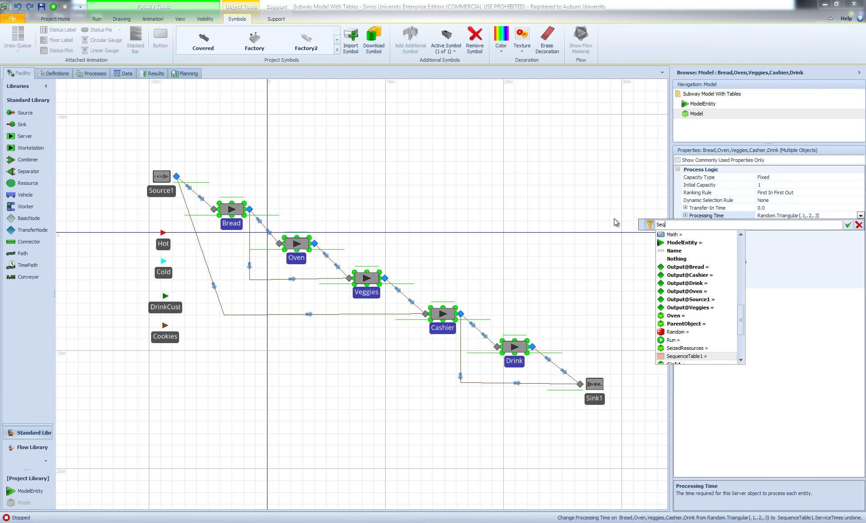
double_click(695, 356)
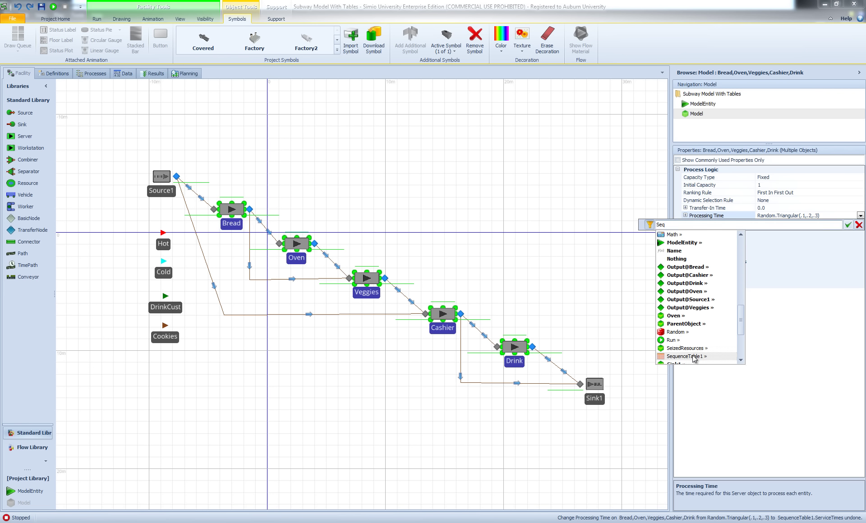
text(.)
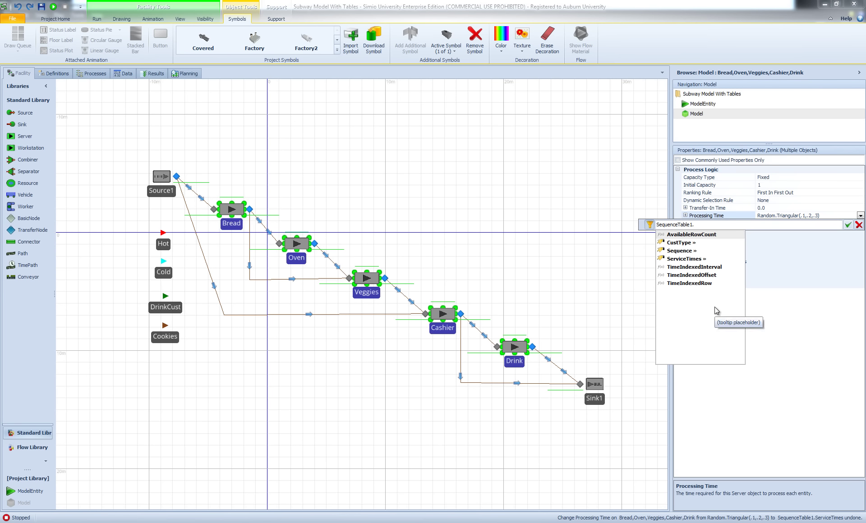
double_click(694, 261)
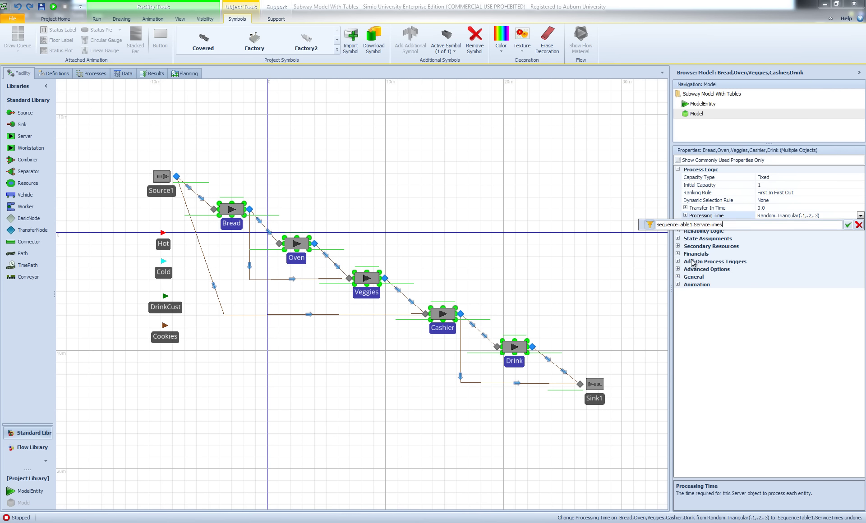
click(848, 225)
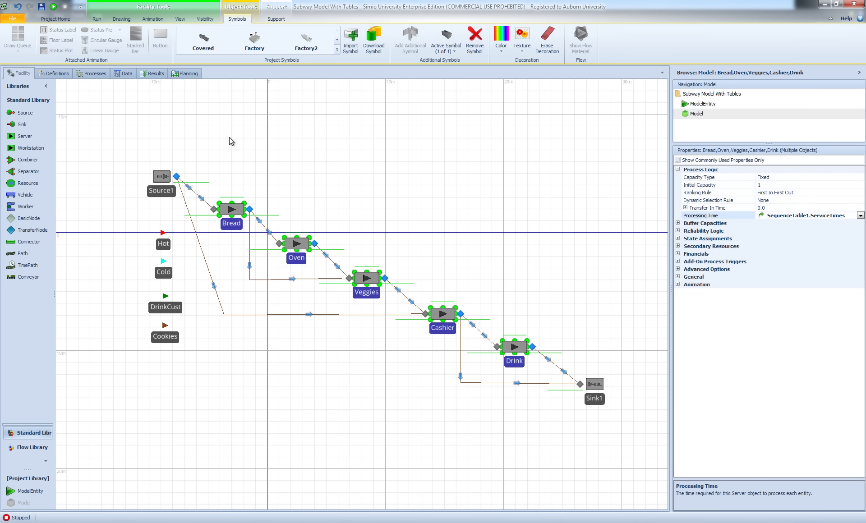
Set the ServiceTimes column of the sequence table to unit type Time with default units of Minutes.
click(119, 74)
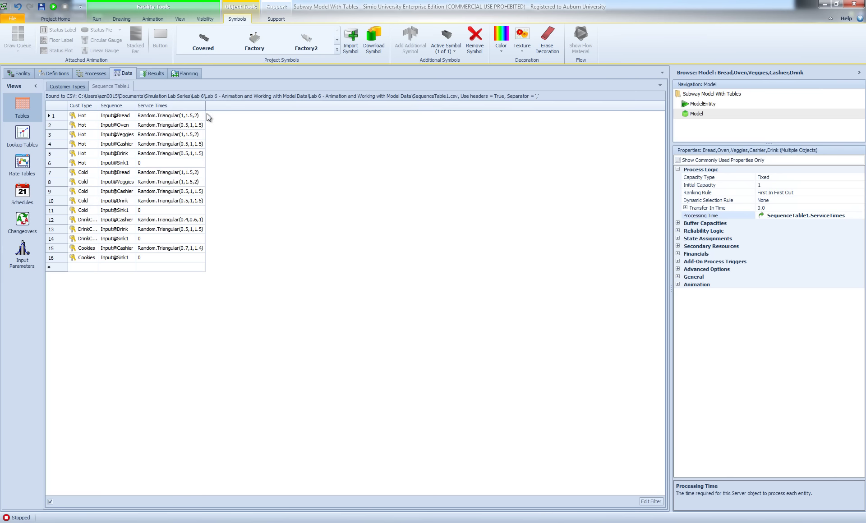
click(160, 107)
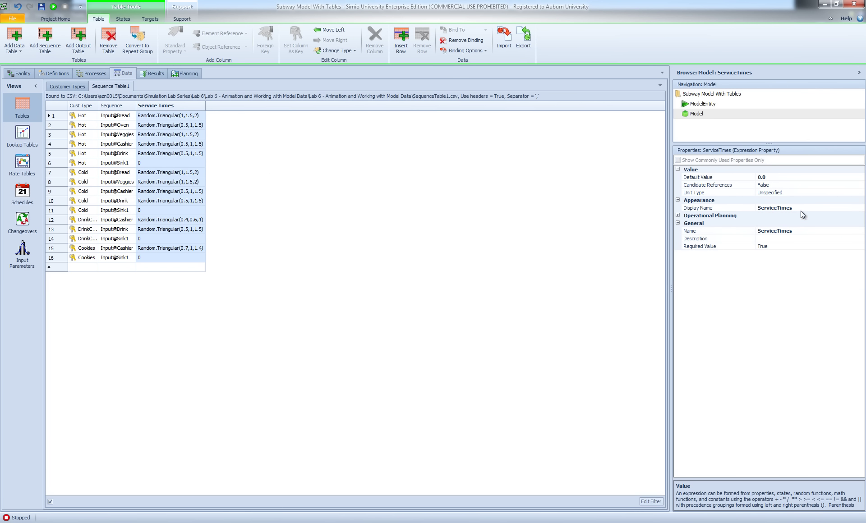
click(807, 192)
click(861, 192)
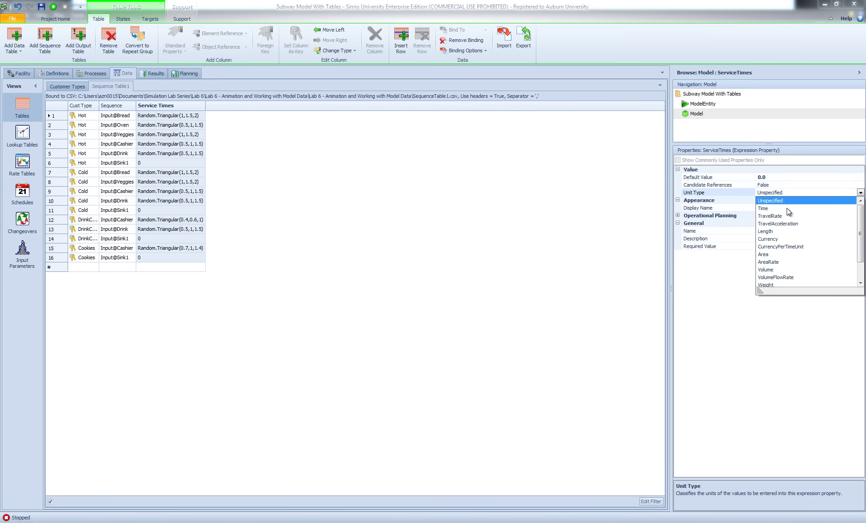
click(787, 208)
click(823, 201)
click(861, 200)
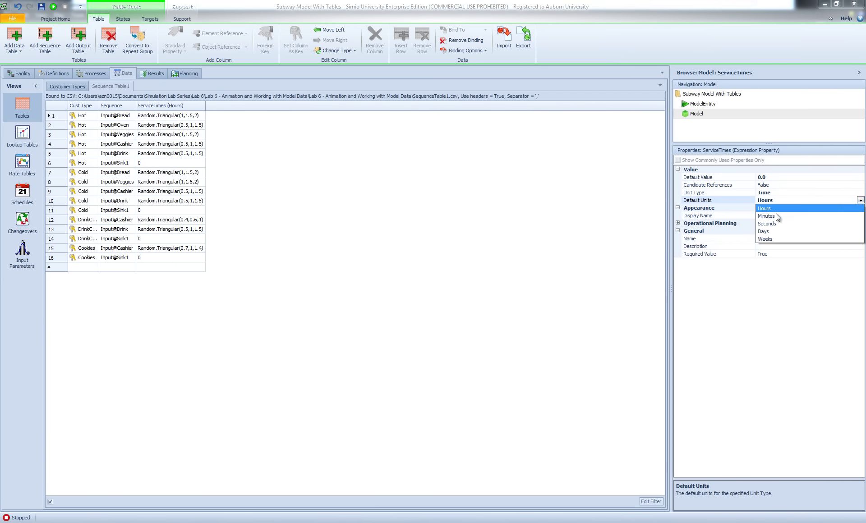
click(767, 216)
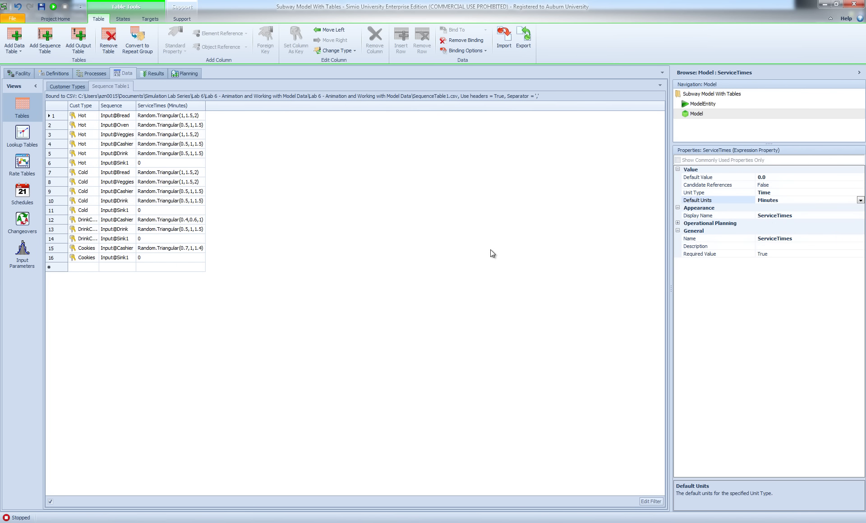
Set Entity Destination Type to By Sequence on the output nodes of Source1, Bread, Oven, Veggies, Cashier and Drink.
click(20, 74)
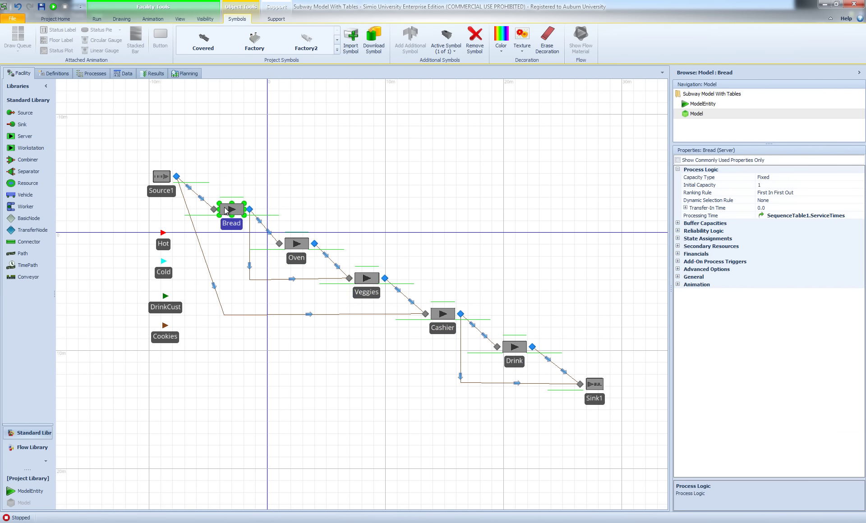
click(322, 413)
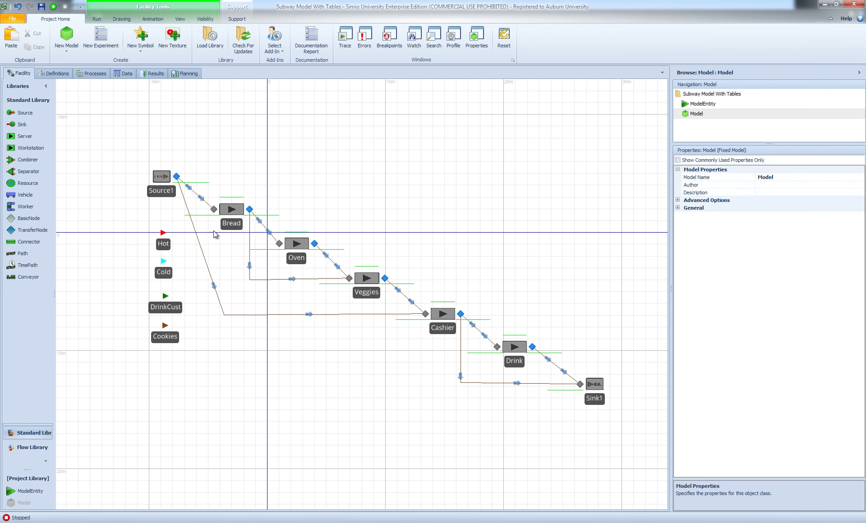
click(177, 176)
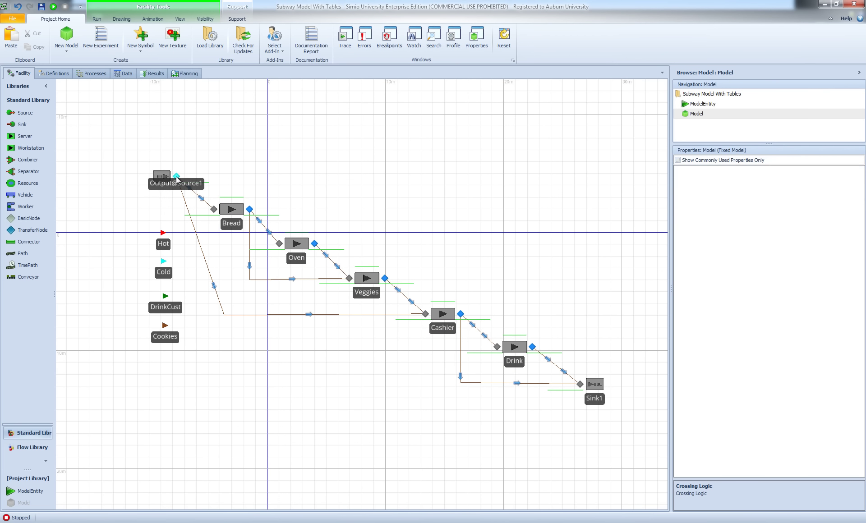
ctrl+click(250, 210)
ctrl+click(314, 243)
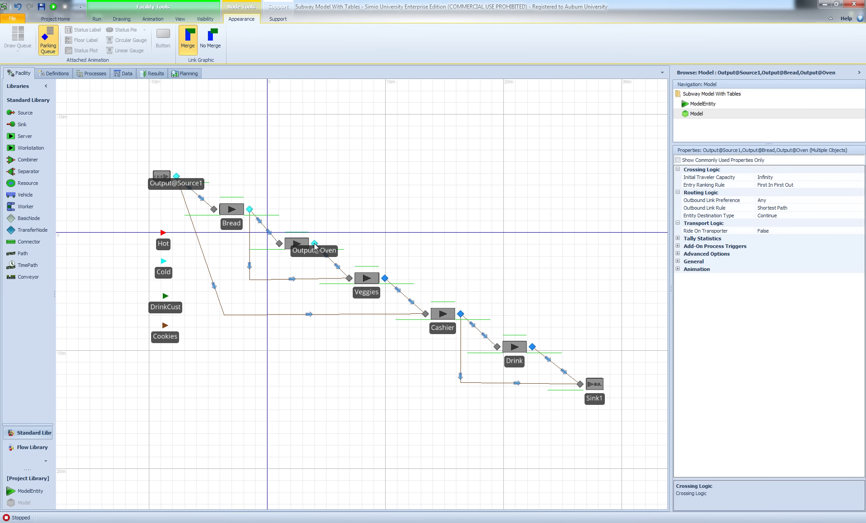
ctrl+click(385, 279)
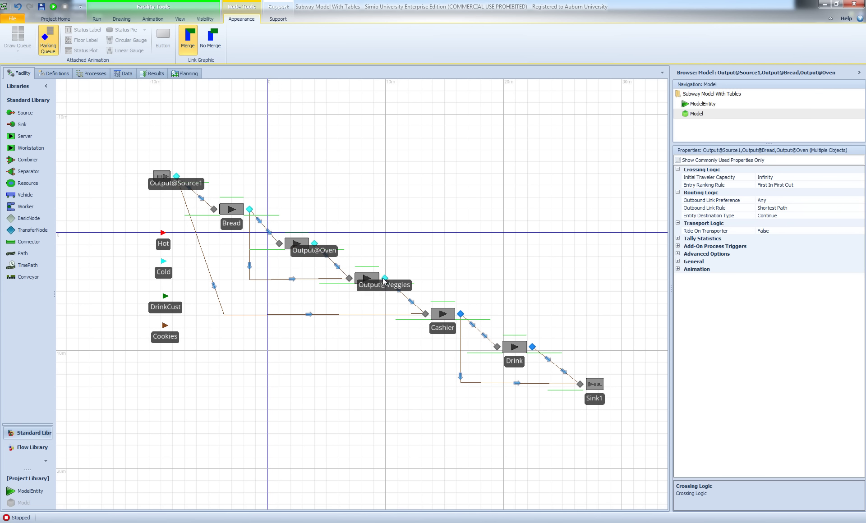
ctrl+click(460, 314)
click(844, 221)
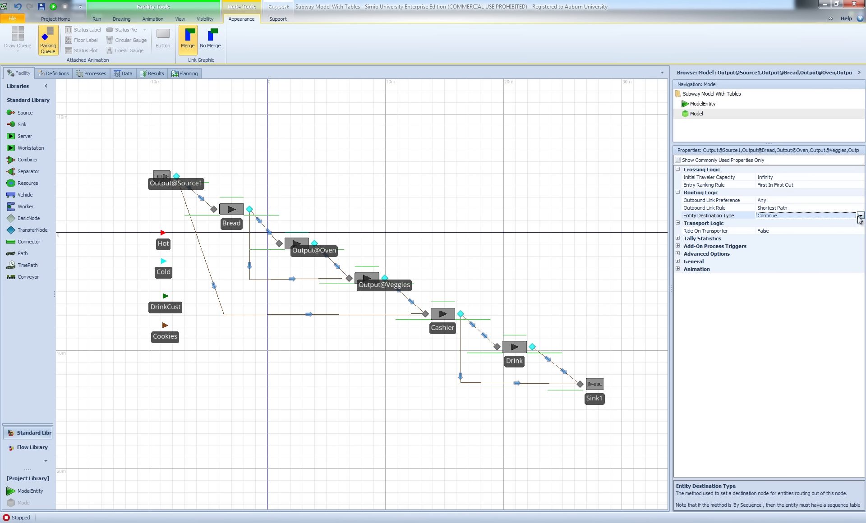
click(844, 221)
click(795, 225)
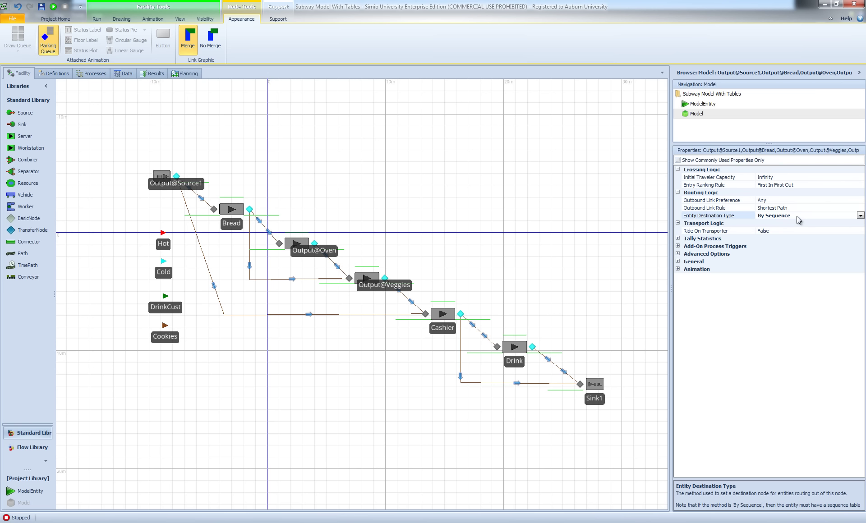
click(495, 259)
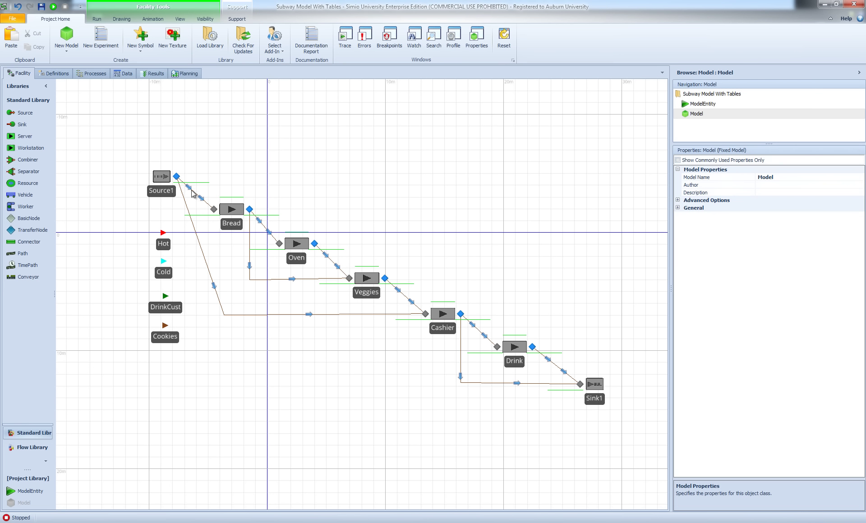
Set the Interarrival Time of Source1 to Random.Exponential(1/32) with units of Hours.
click(157, 178)
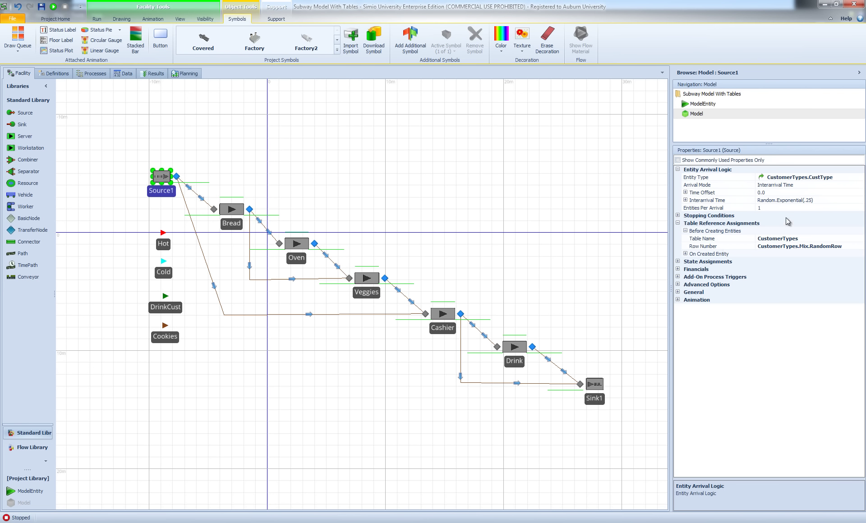
click(815, 200)
click(861, 200)
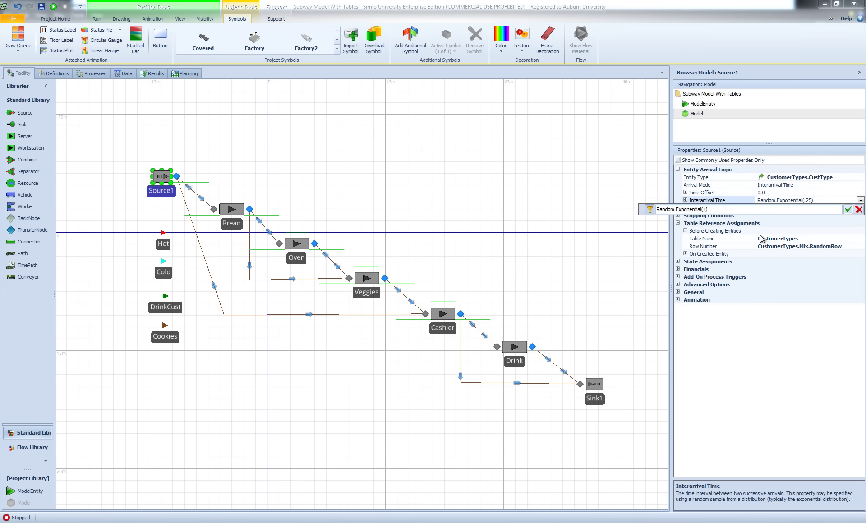
key(Return)
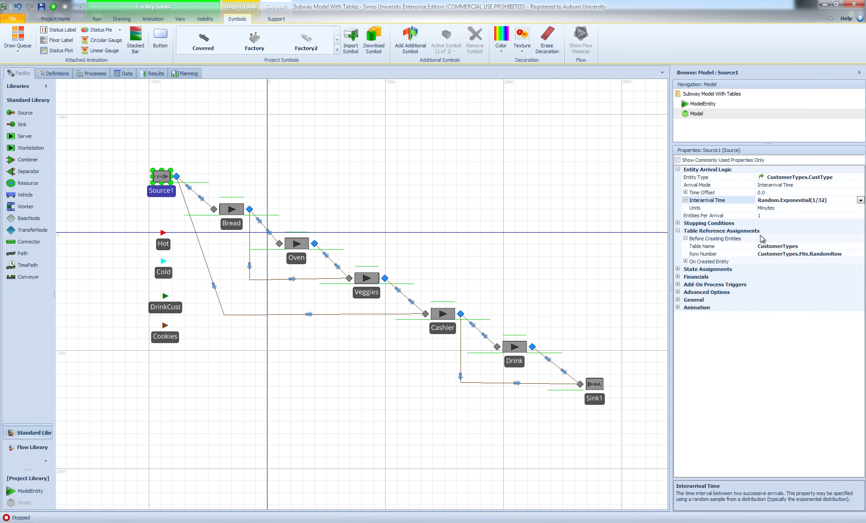
click(799, 208)
click(860, 208)
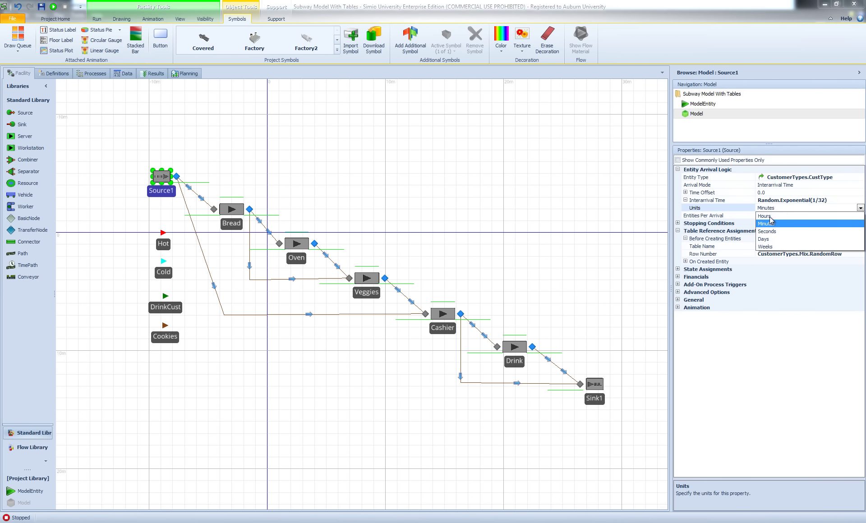
click(767, 217)
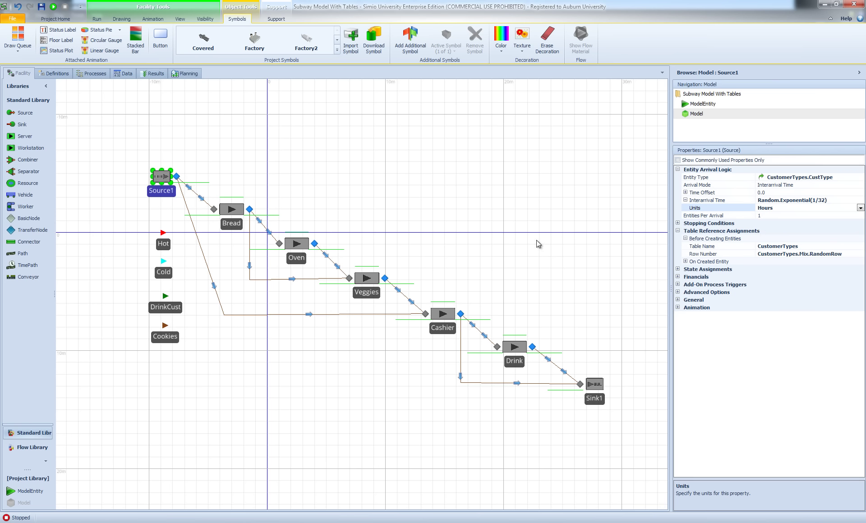
Run the simulation of the completed facility model.
click(457, 228)
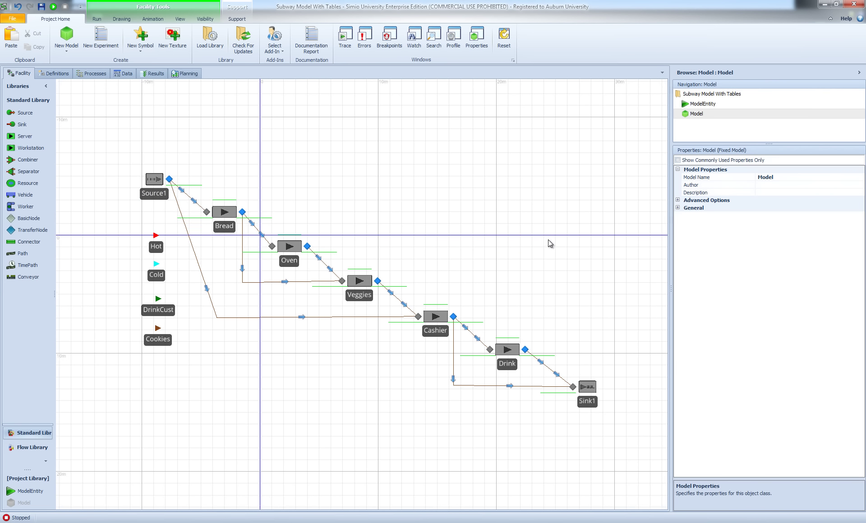
click(96, 19)
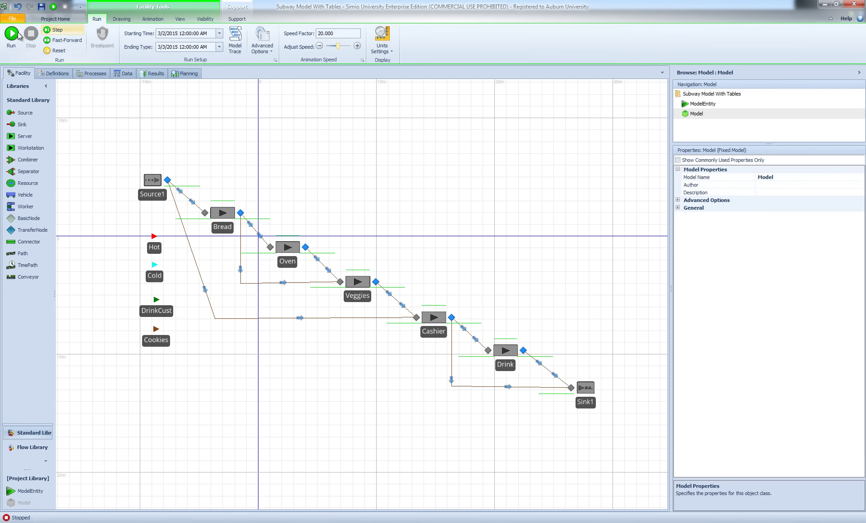
click(11, 36)
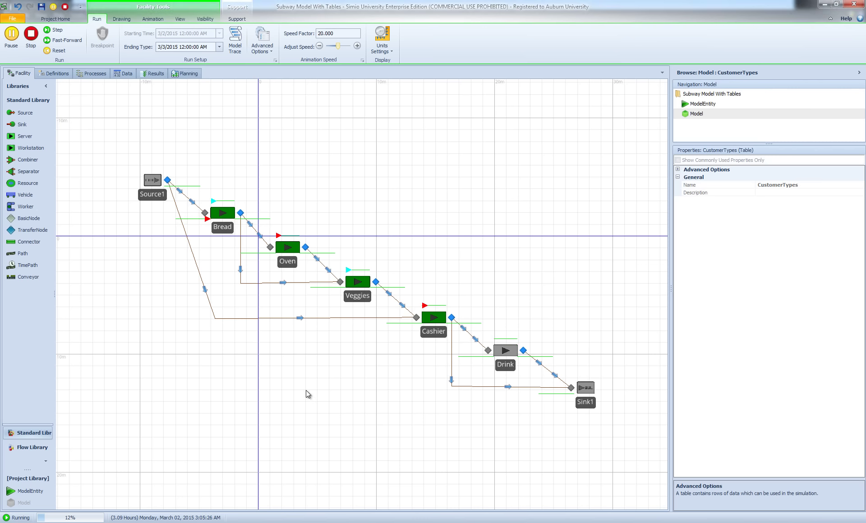
Compare the Customer Types table with Sequence Table1, examining the CustType column that links them.
click(123, 73)
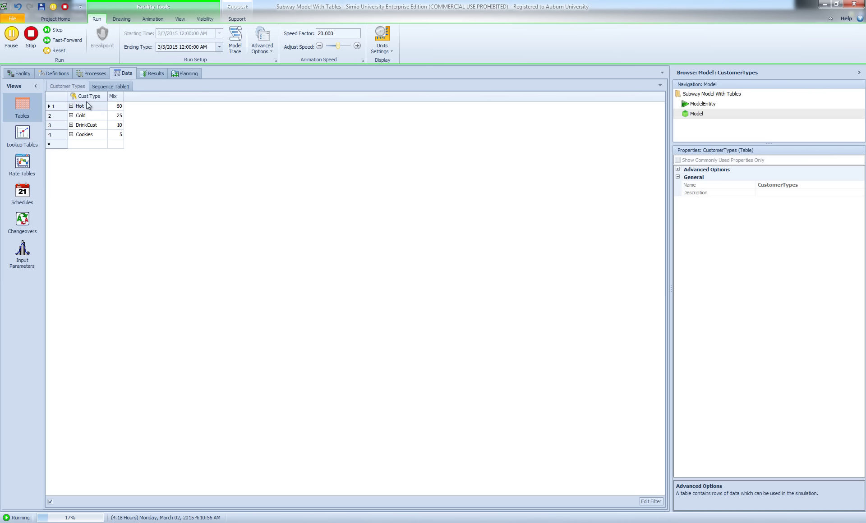
click(115, 87)
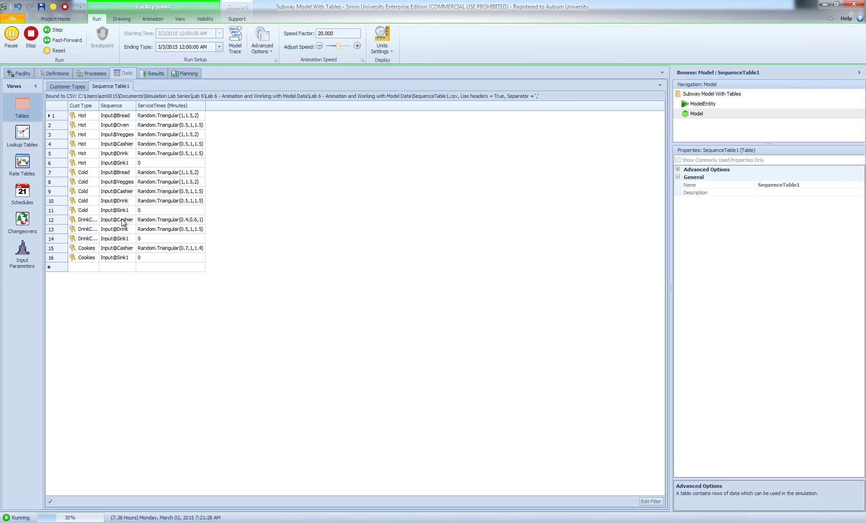
click(63, 86)
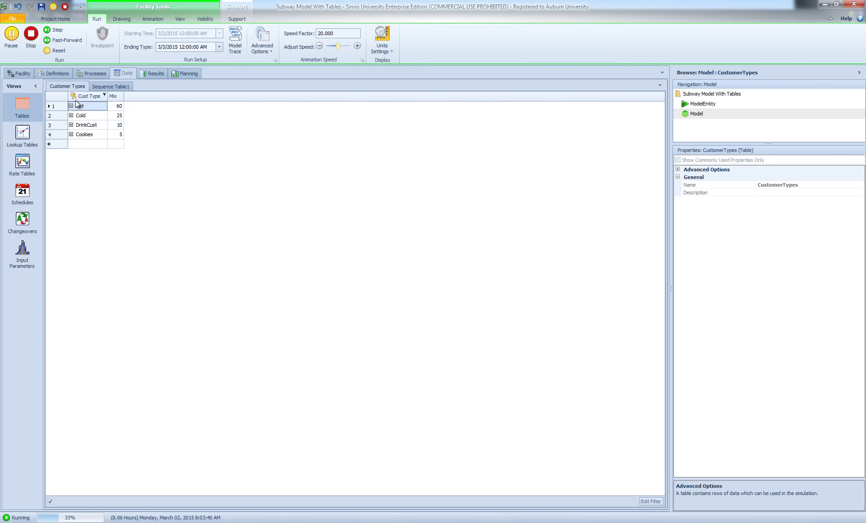
click(83, 99)
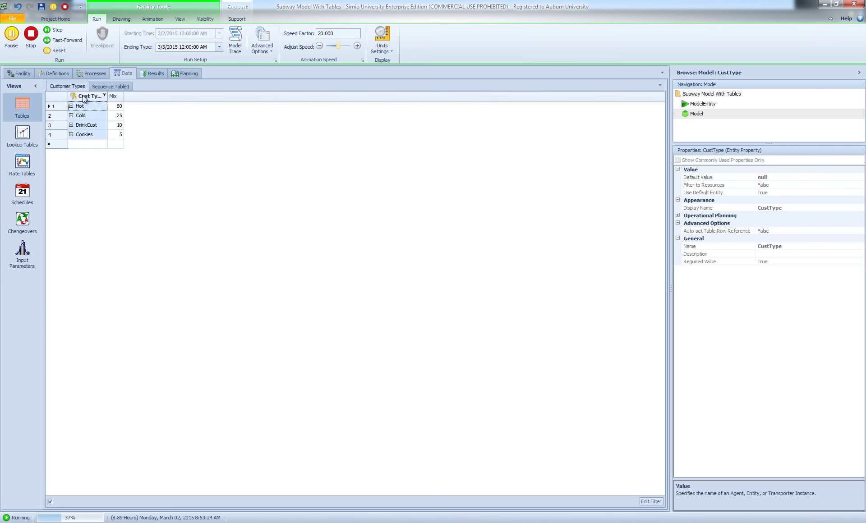
click(97, 87)
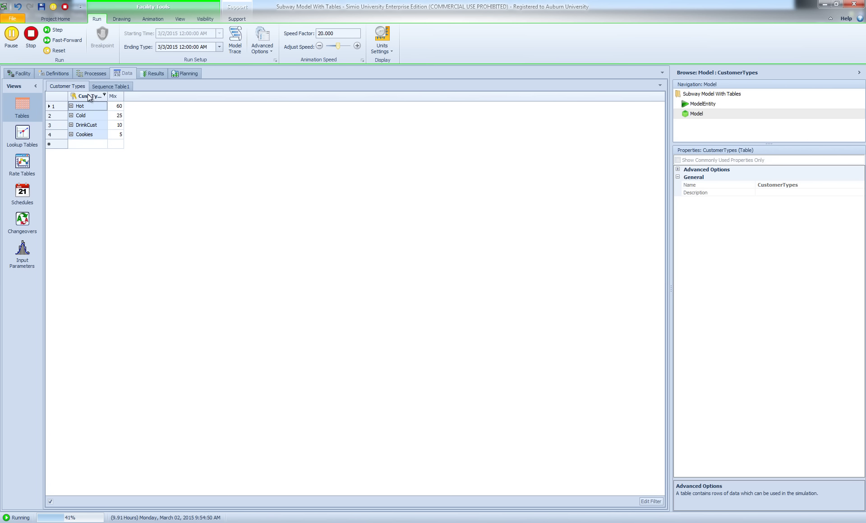
click(109, 86)
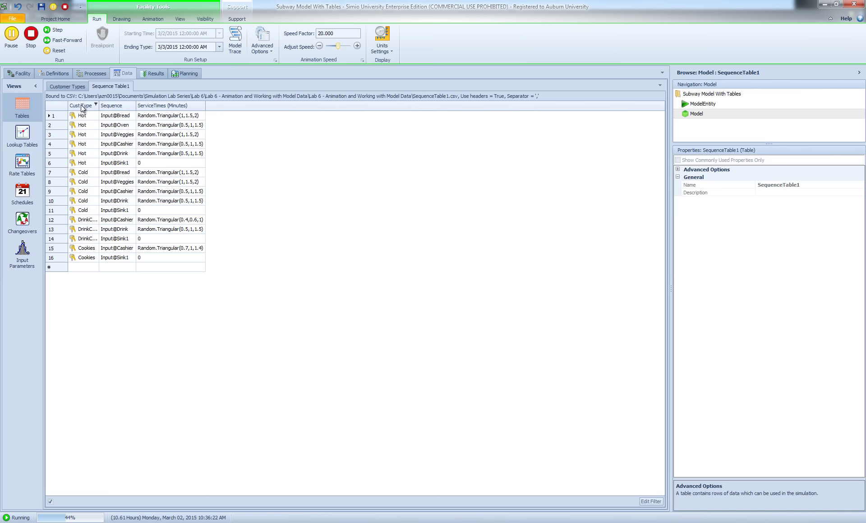
click(67, 87)
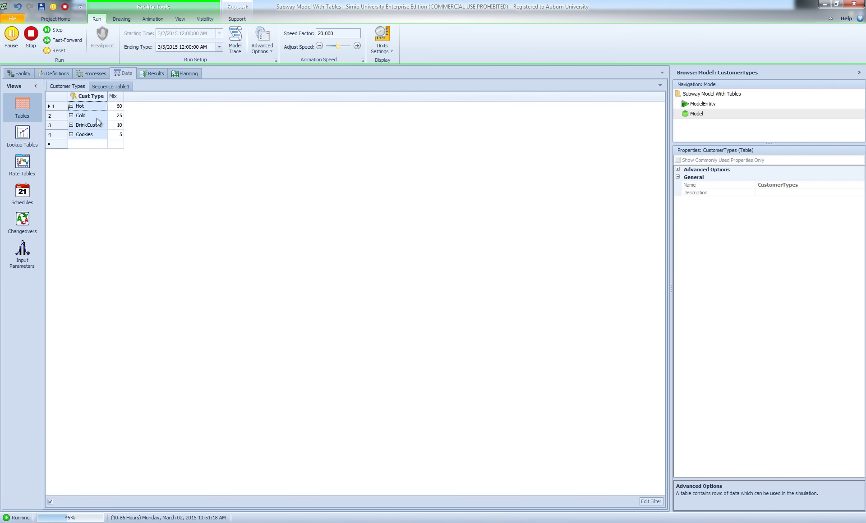
Expand the Hot and Cold customer types to examine their related sequence rows, and collapse them again.
click(71, 106)
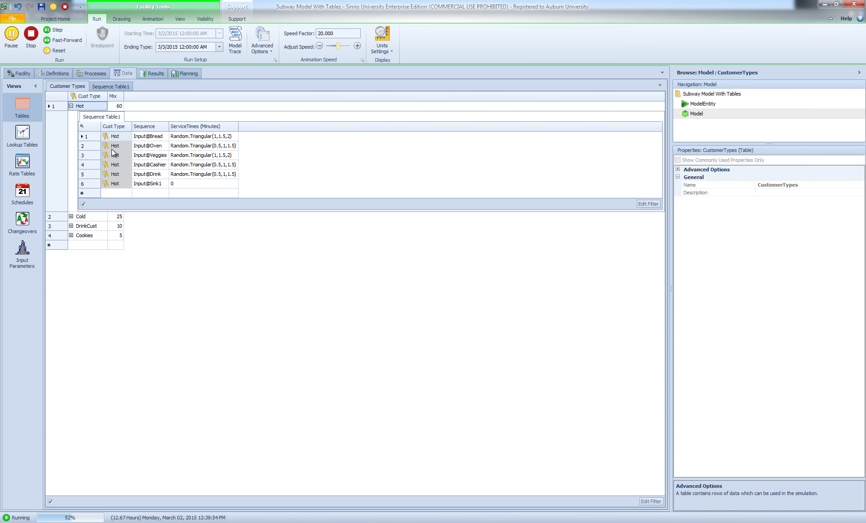
click(71, 217)
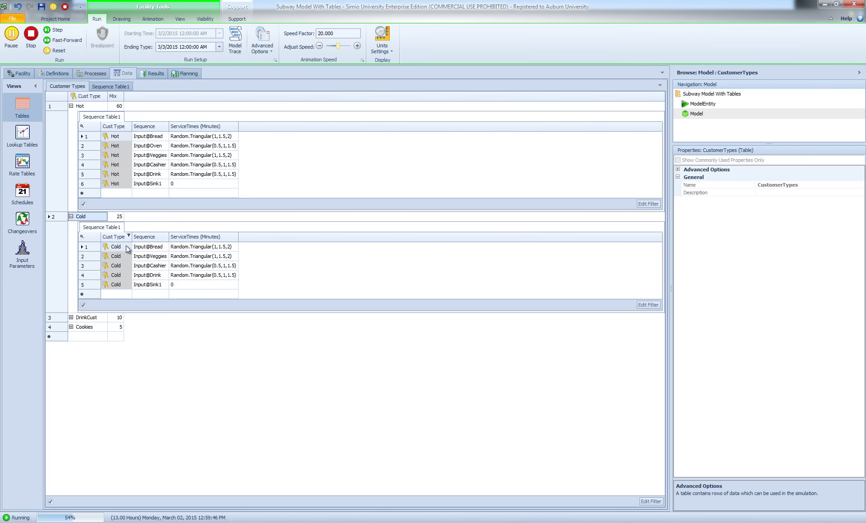
click(71, 217)
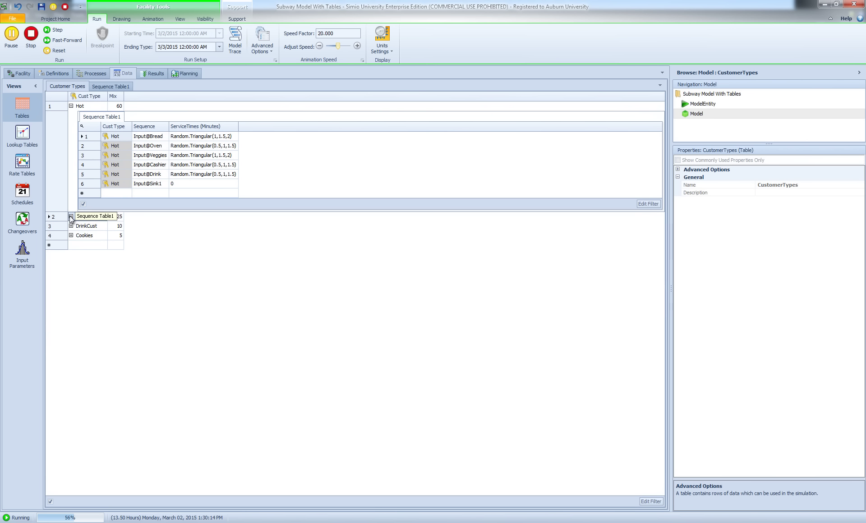
click(71, 106)
Check the Bread server's processing time and the routing logic of the Bread, Oven and Veggies output nodes in the facility.
click(21, 73)
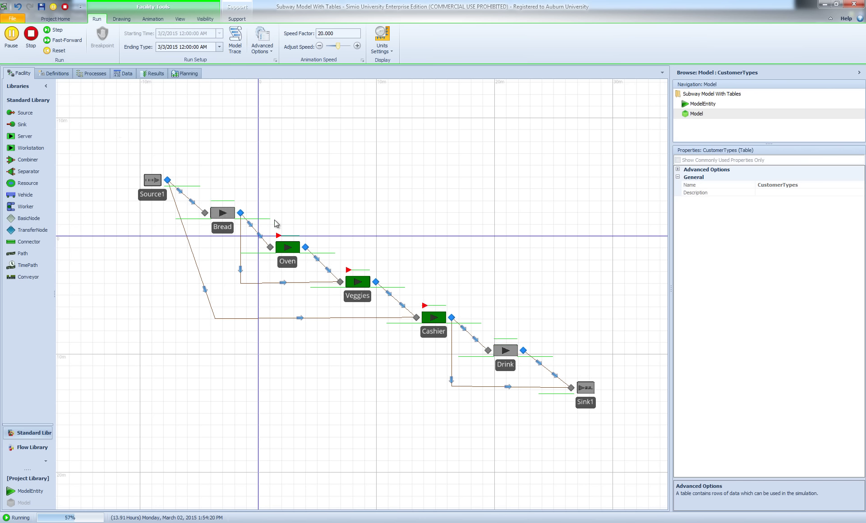
click(229, 219)
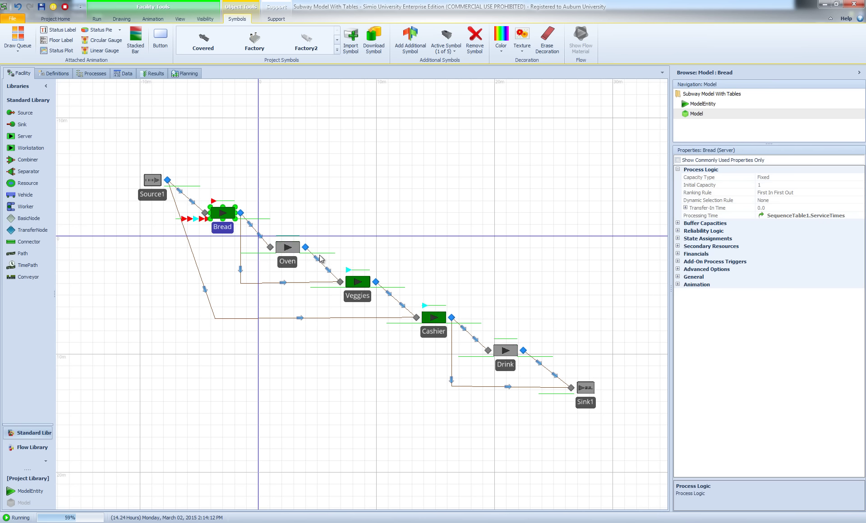
click(241, 213)
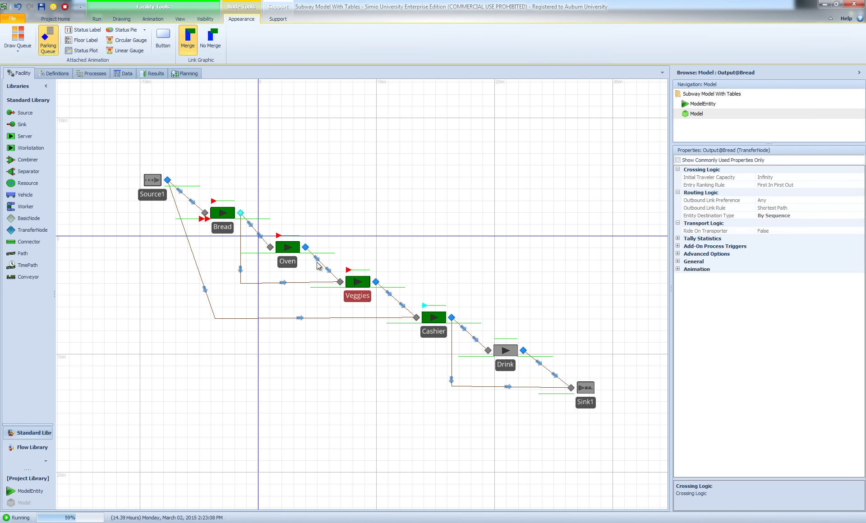
click(305, 248)
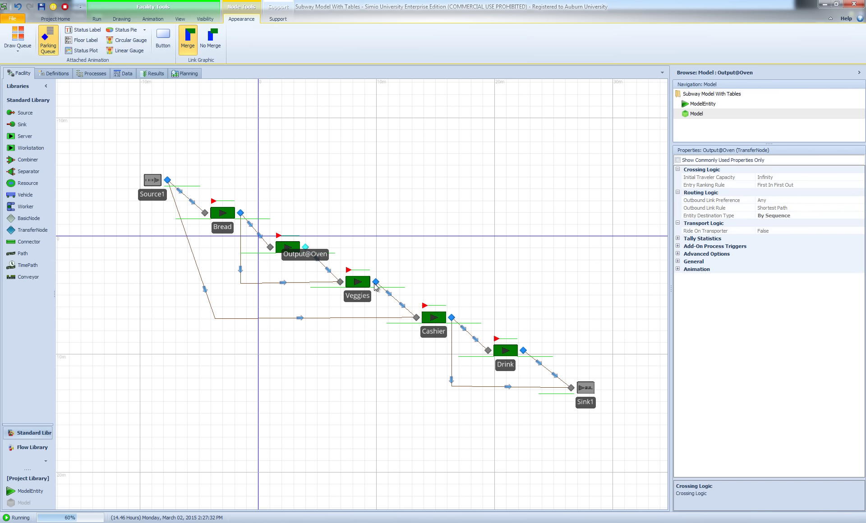
click(376, 282)
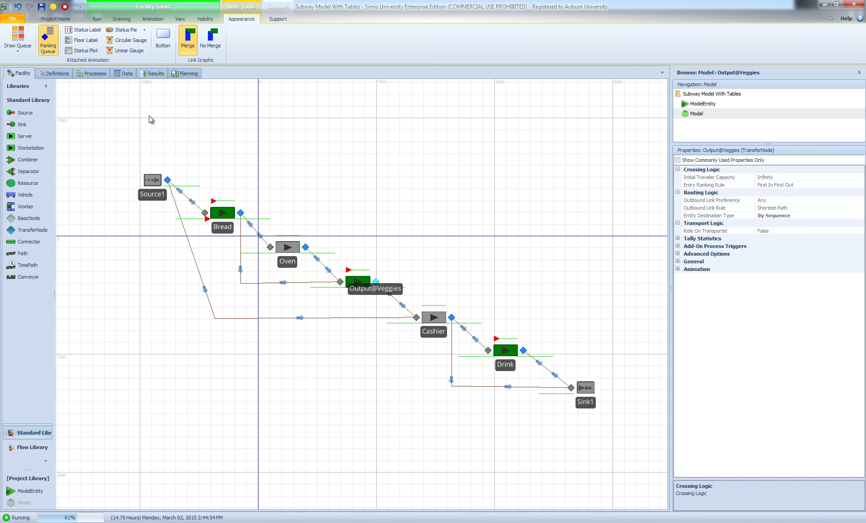
Review the ServiceTimes expressions listed for each customer type's stops in Sequence Table1.
click(125, 73)
click(111, 86)
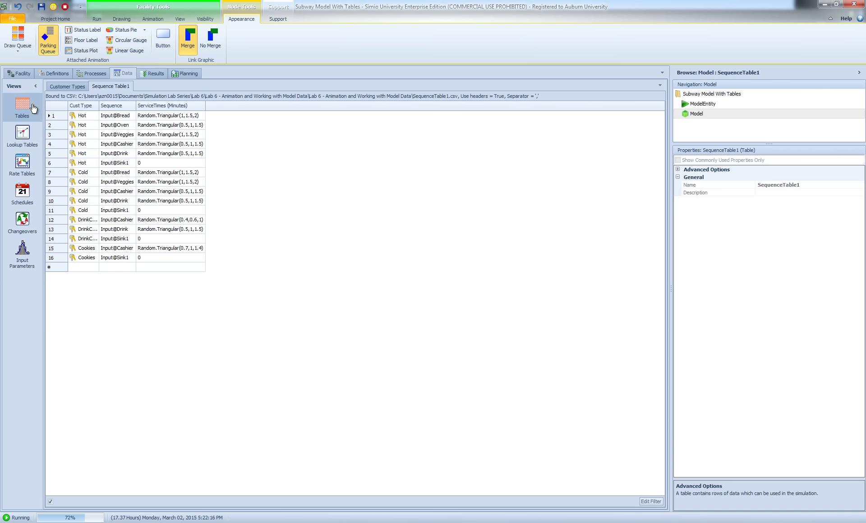
click(161, 106)
click(303, 191)
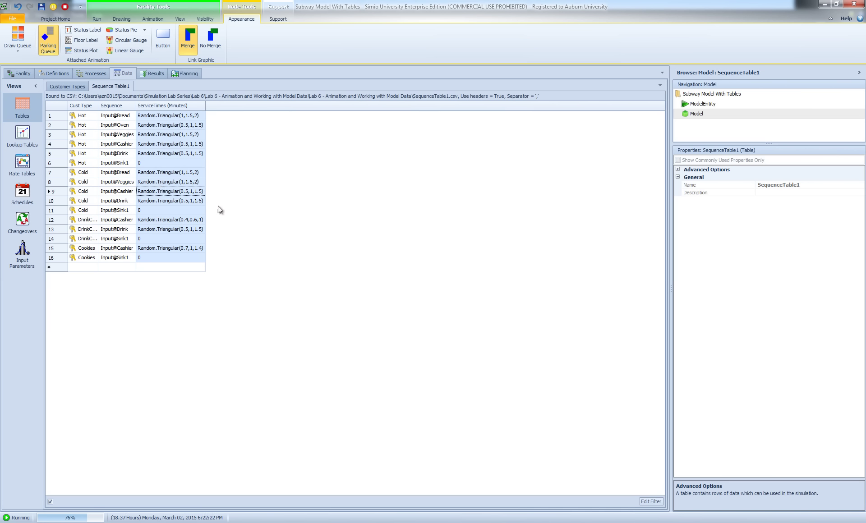
click(281, 268)
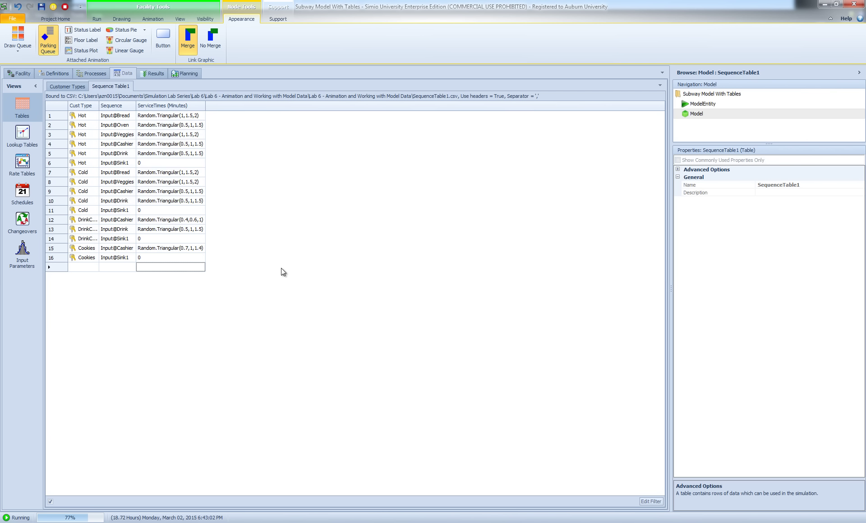